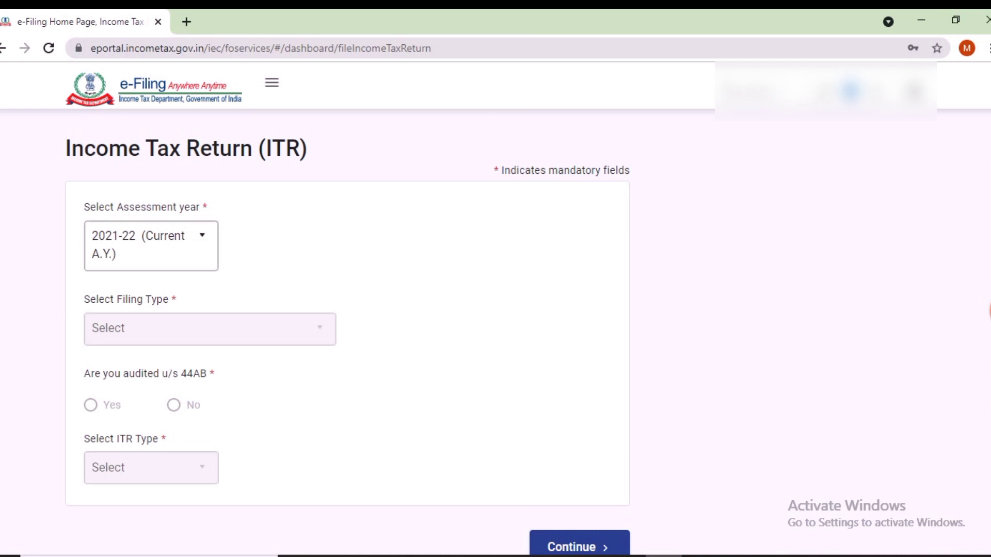
Step: Continue with A.Y. 2021-22 and choose Offline mode with 139(1) Original Return as filing type
{"action": "scroll", "coordinate": [347, 309], "scroll_direction": "down", "scroll_amount": 1}
{"action": "scroll", "coordinate": [346, 279], "scroll_direction": "down", "scroll_amount": 1}
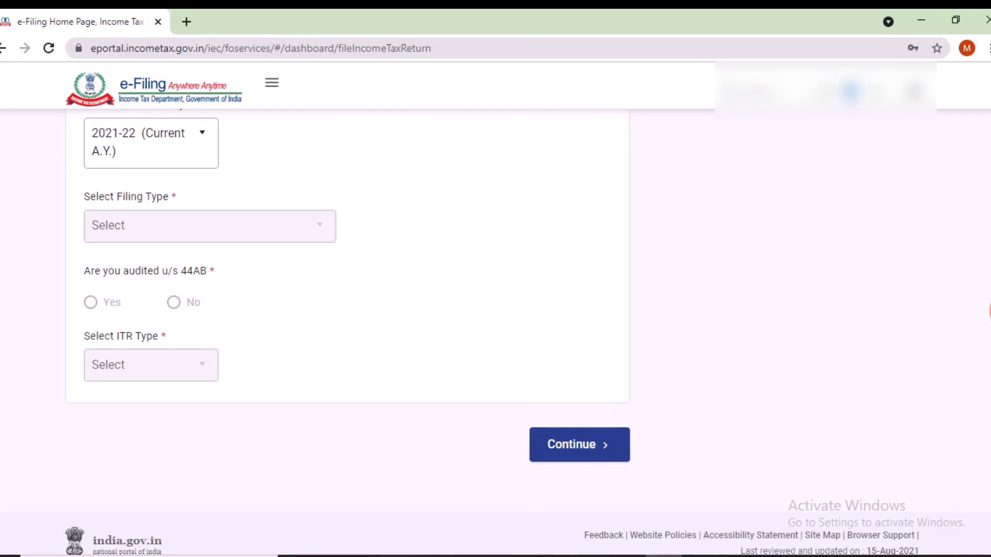
{"action": "left_click", "coordinate": [580, 445]}
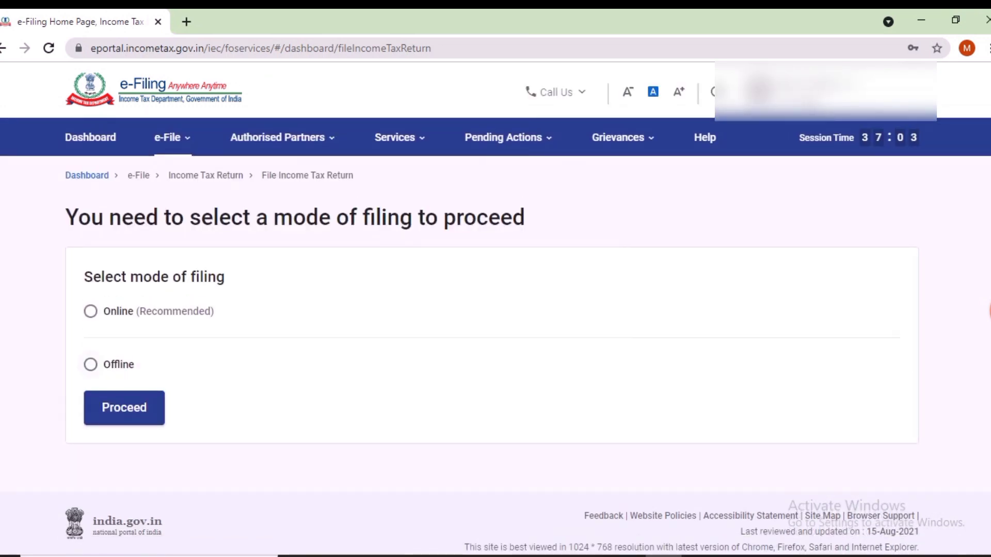
{"action": "left_click", "coordinate": [91, 365]}
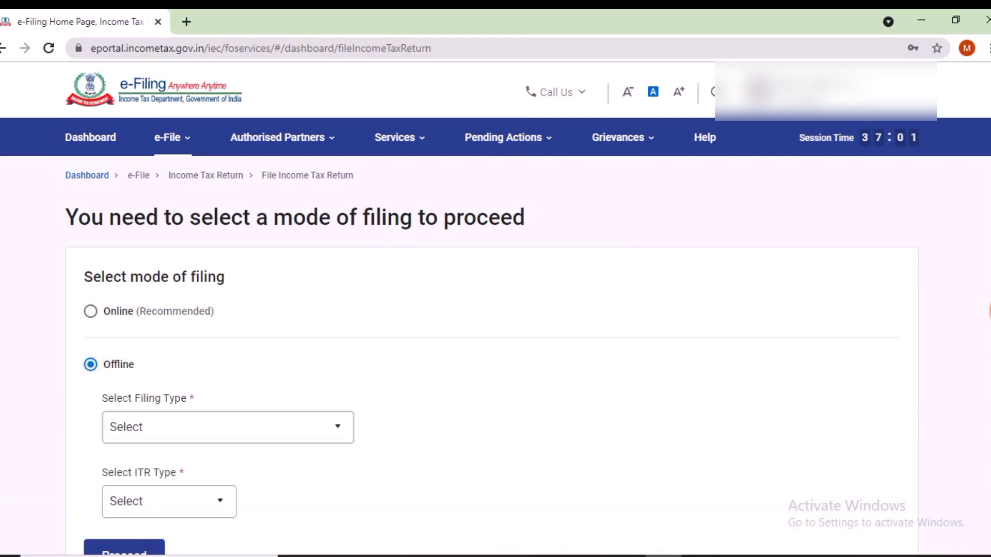
{"action": "left_click", "coordinate": [227, 428]}
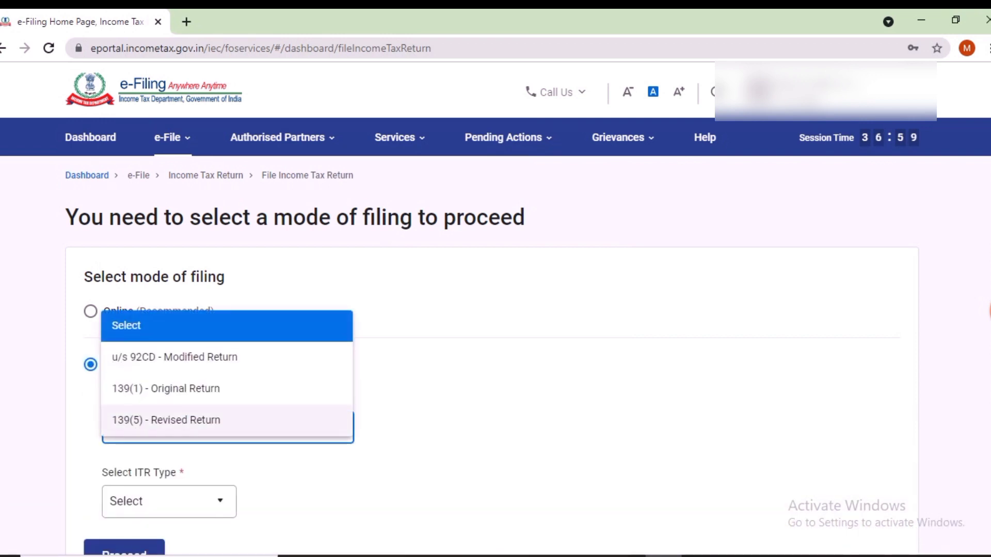
{"action": "left_click", "coordinate": [227, 389]}
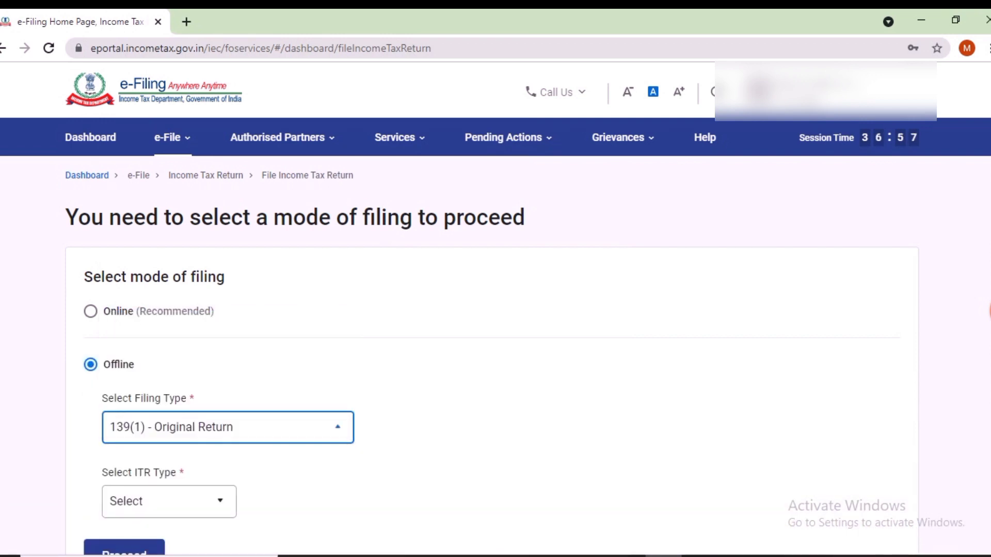
Step: Select ITR-3 and proceed to the offline download and upload page
{"action": "scroll", "coordinate": [496, 309], "scroll_direction": "down", "scroll_amount": 1}
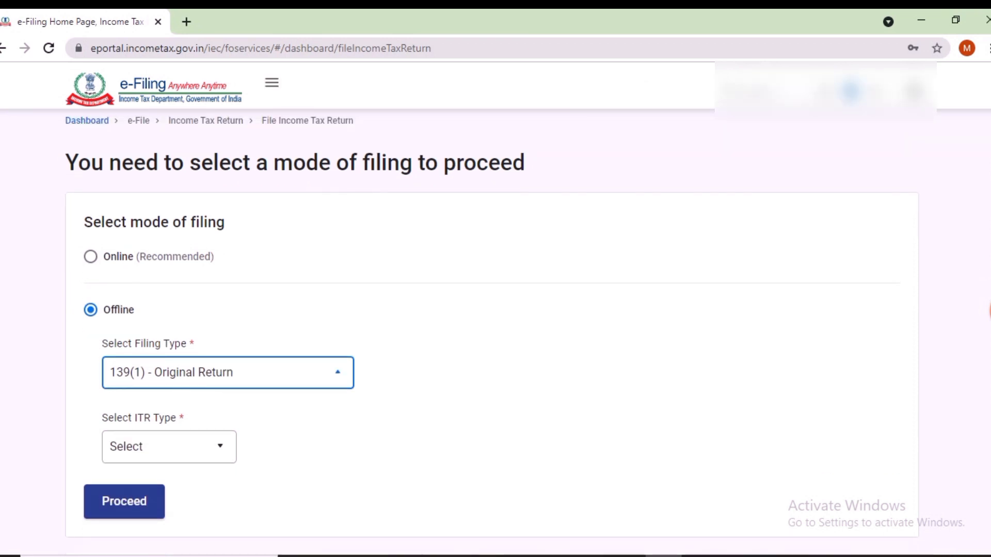
{"action": "left_click", "coordinate": [169, 447]}
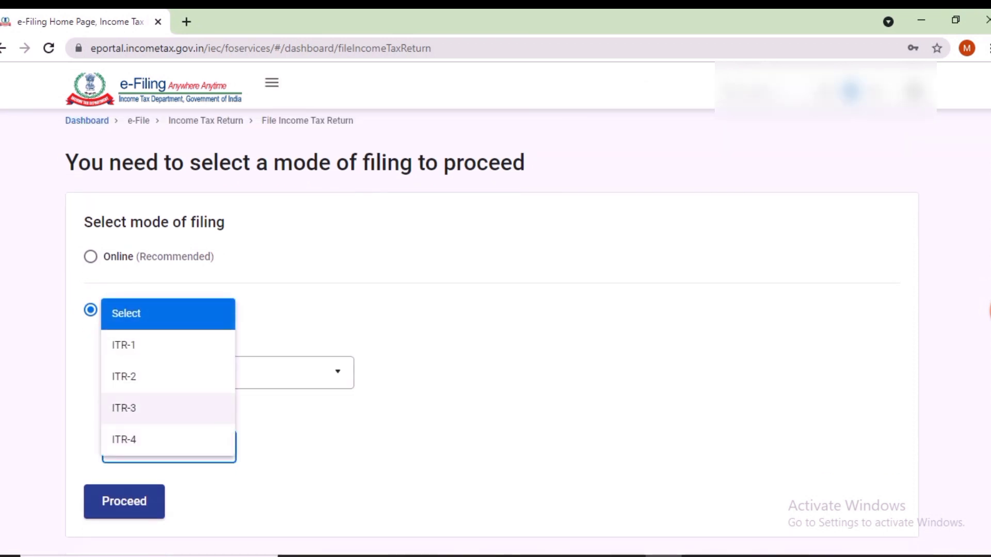
{"action": "left_click", "coordinate": [124, 408]}
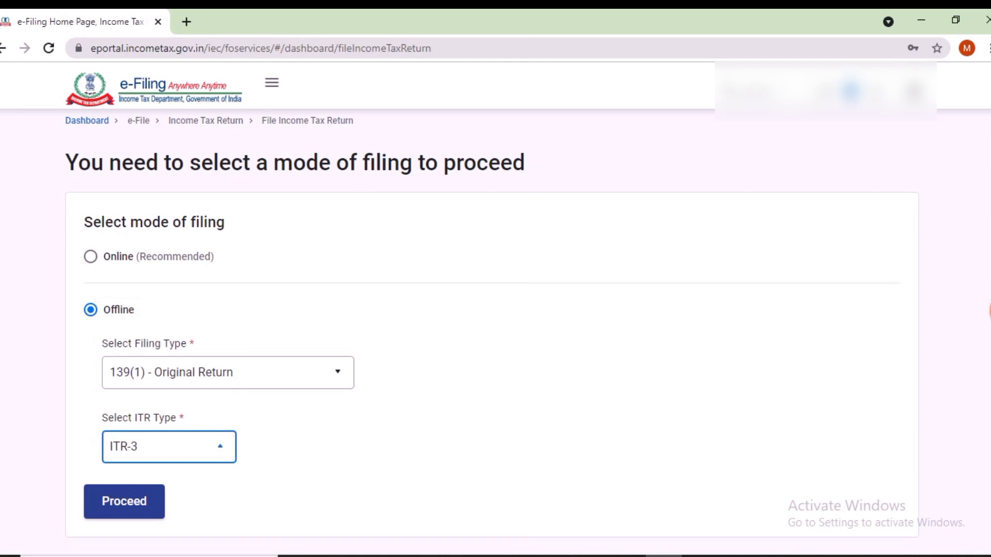
{"action": "left_click", "coordinate": [124, 501]}
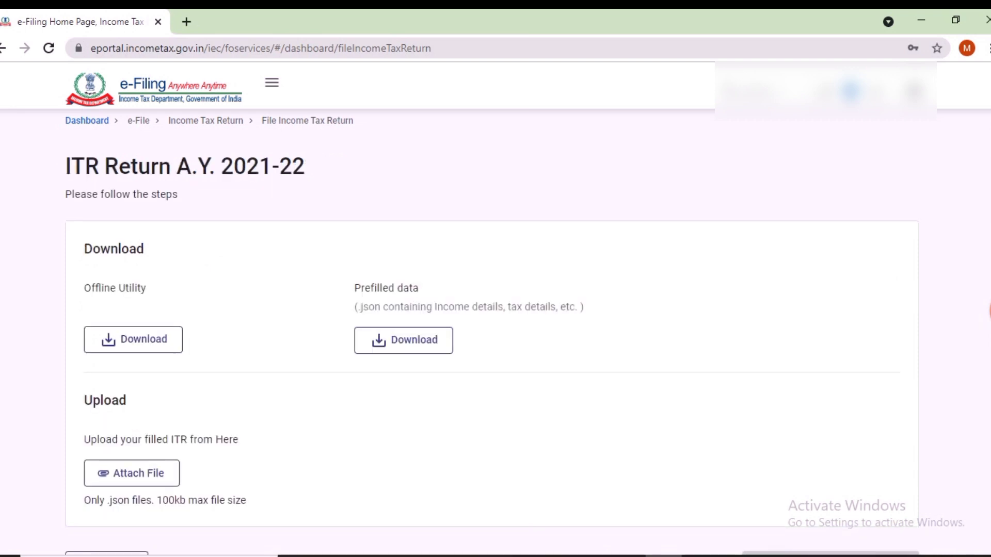
Step: Go back to the filing-mode choice and select Online (Recommended) instead
{"action": "scroll", "coordinate": [493, 335], "scroll_direction": "down", "scroll_amount": 2}
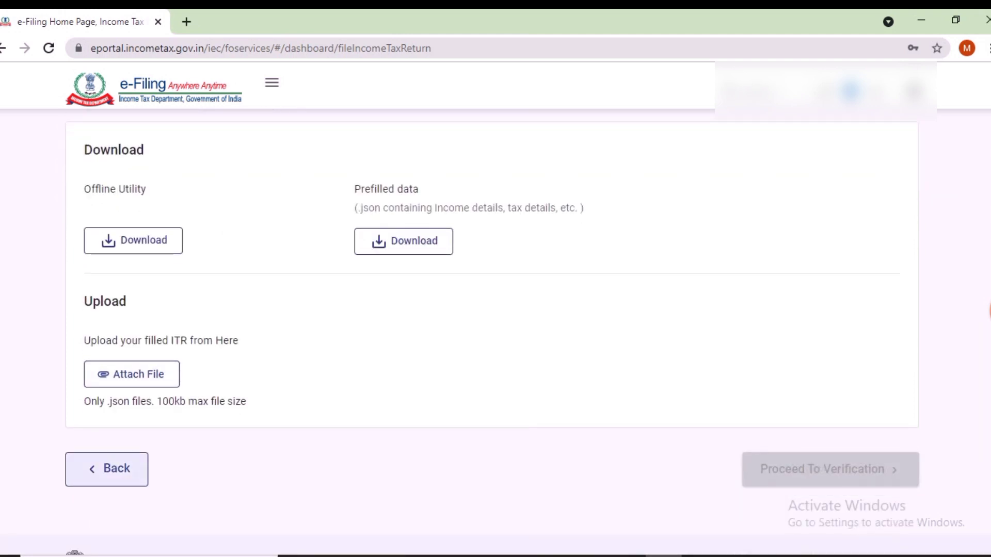
{"action": "left_click", "coordinate": [107, 469]}
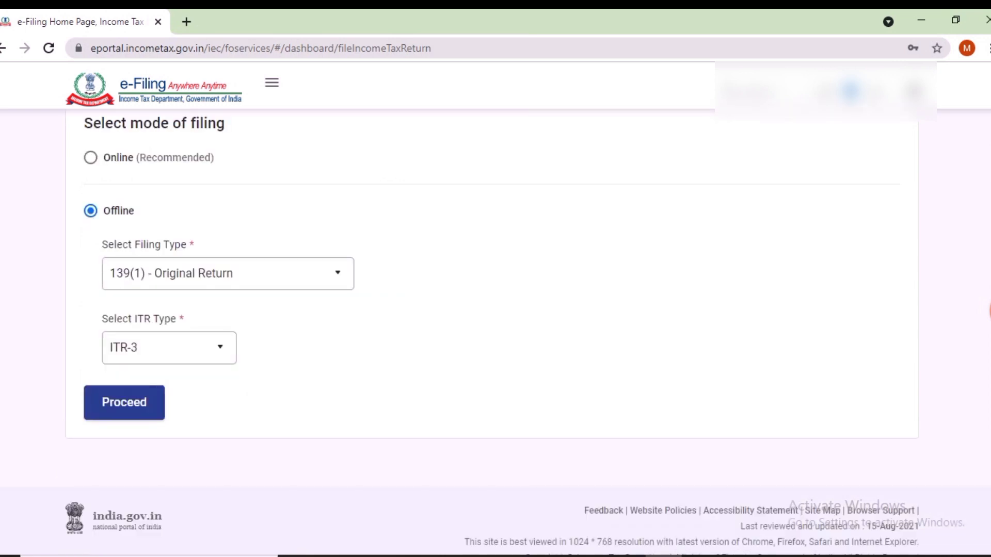
{"action": "left_click", "coordinate": [91, 158]}
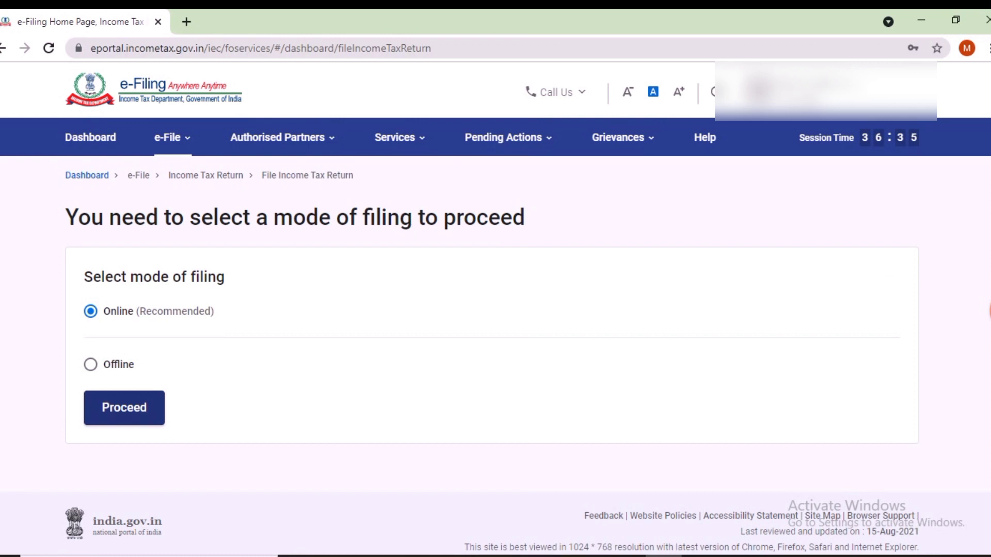
Step: Proceed online, start a new filing and continue with Individual as the status
{"action": "left_click", "coordinate": [123, 407]}
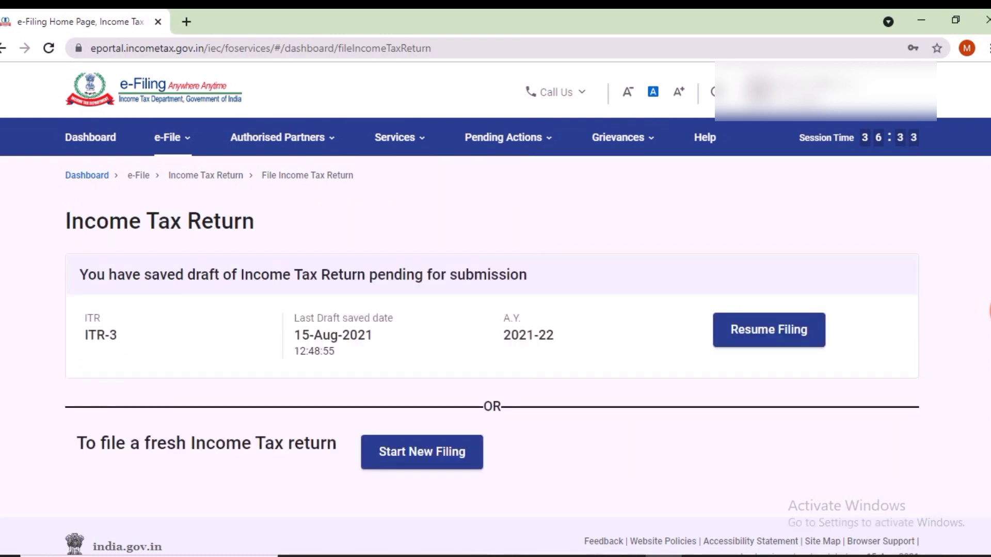
{"action": "scroll", "coordinate": [496, 346], "scroll_direction": "down", "scroll_amount": 1}
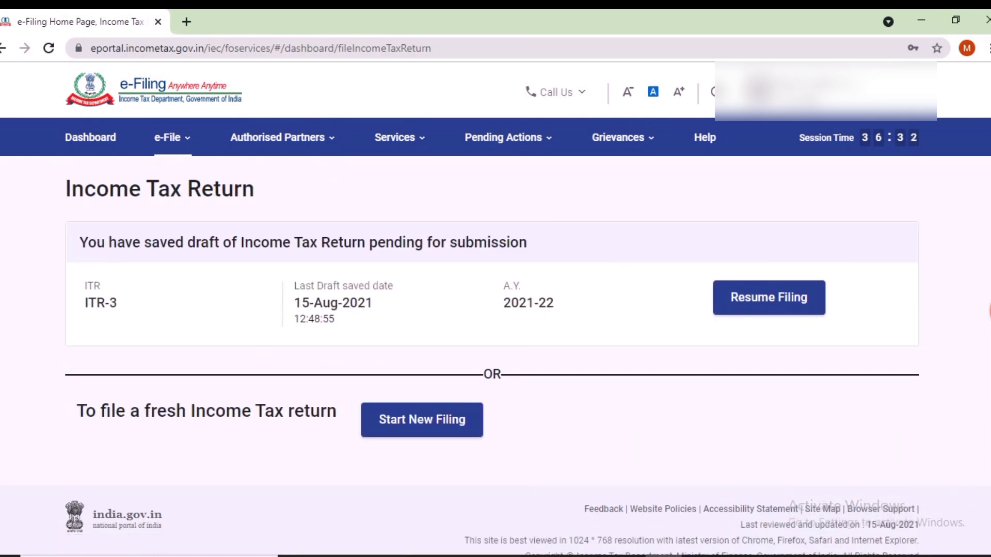
{"action": "left_click", "coordinate": [421, 419]}
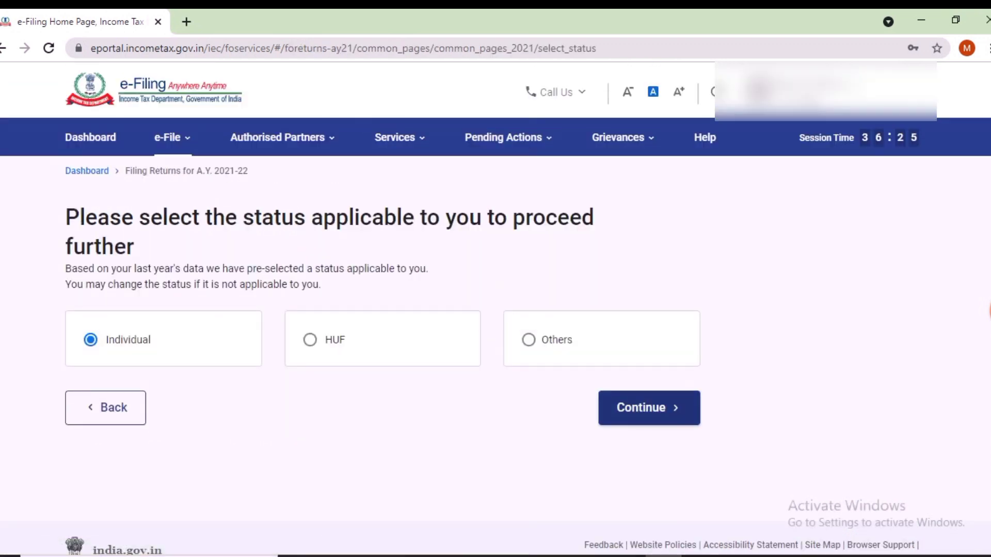
{"action": "left_click", "coordinate": [649, 408]}
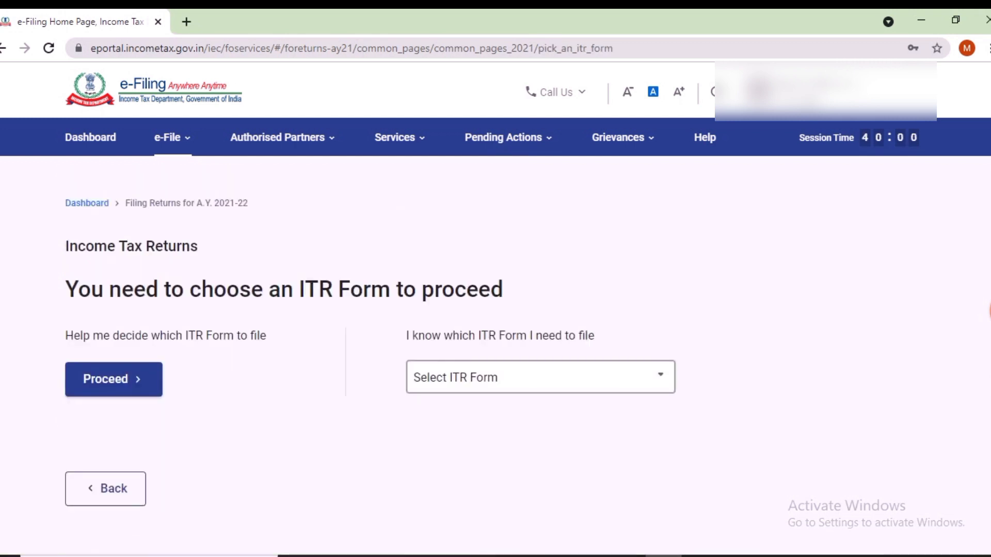
Step: Choose ITR-3 as the form and begin its filing steps
{"action": "left_click", "coordinate": [541, 377]}
{"action": "scroll", "coordinate": [541, 380], "scroll_direction": "down", "scroll_amount": 2}
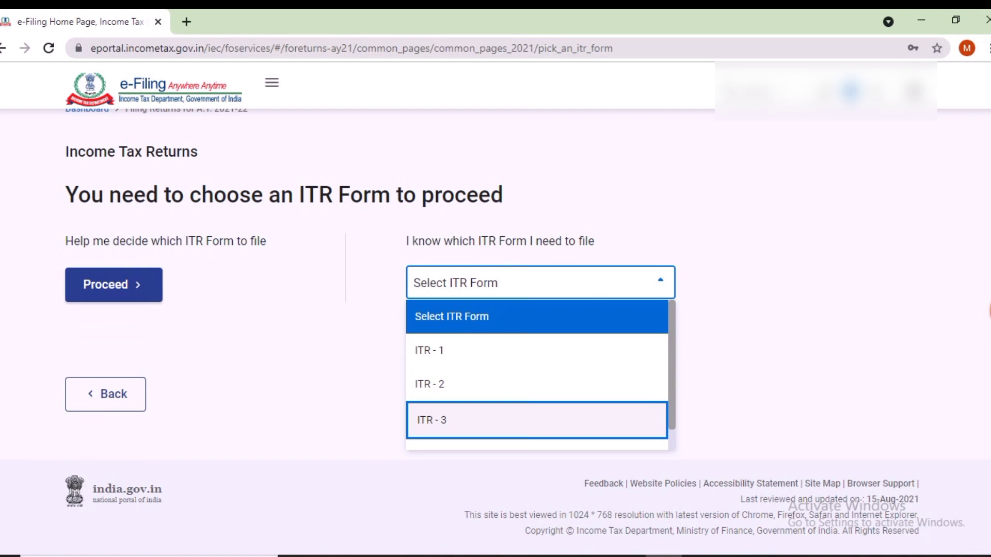
{"action": "key", "text": "Return"}
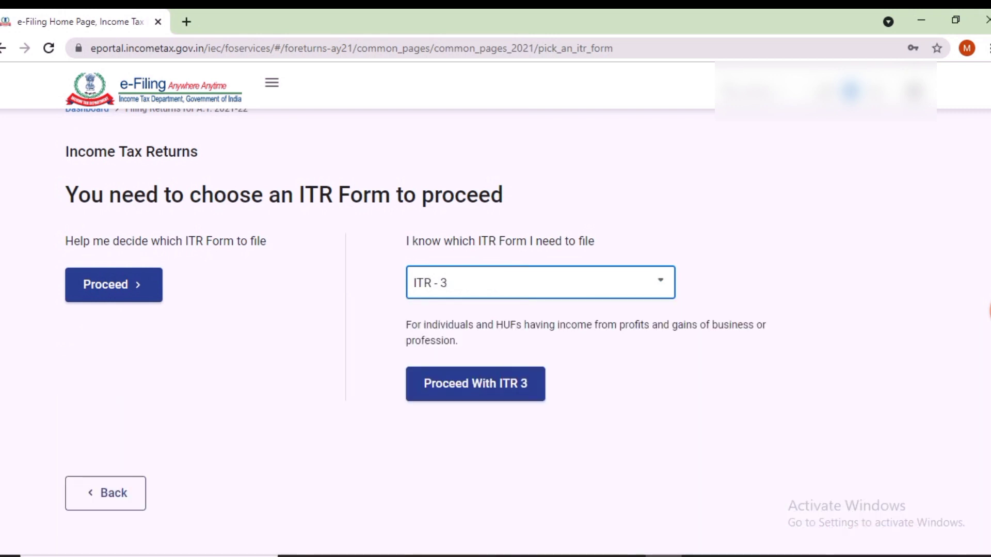
{"action": "left_click", "coordinate": [475, 384]}
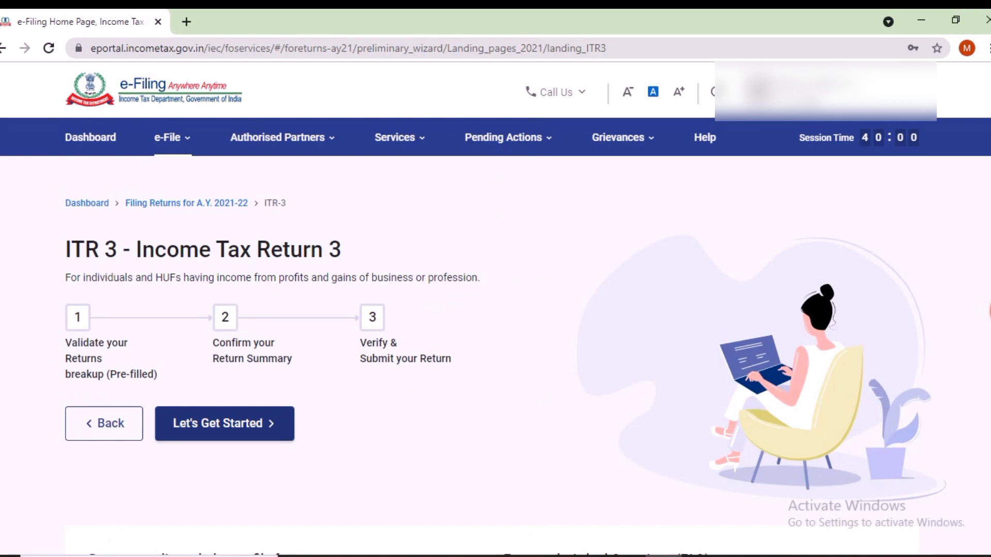
{"action": "left_click", "coordinate": [225, 423]}
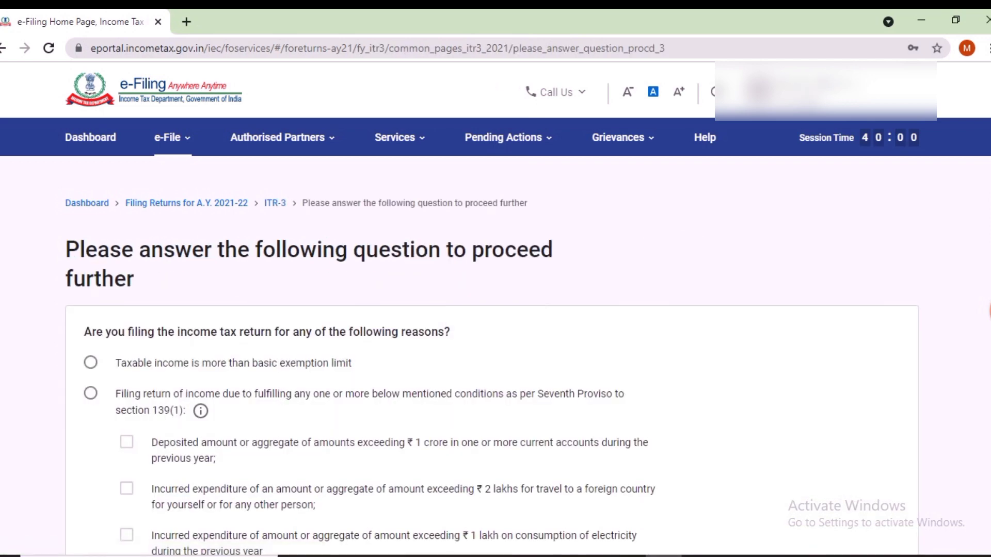
Step: Indicate taxable income exceeds the basic exemption limit and continue to schedule selection
{"action": "left_click", "coordinate": [90, 363]}
{"action": "scroll", "coordinate": [496, 310], "scroll_direction": "down", "scroll_amount": 5}
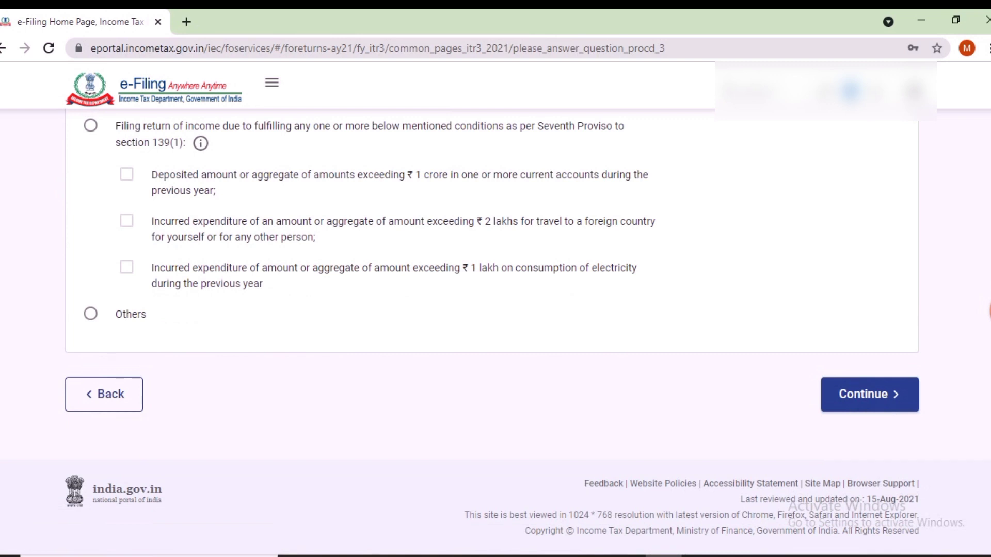
{"action": "left_click", "coordinate": [870, 394]}
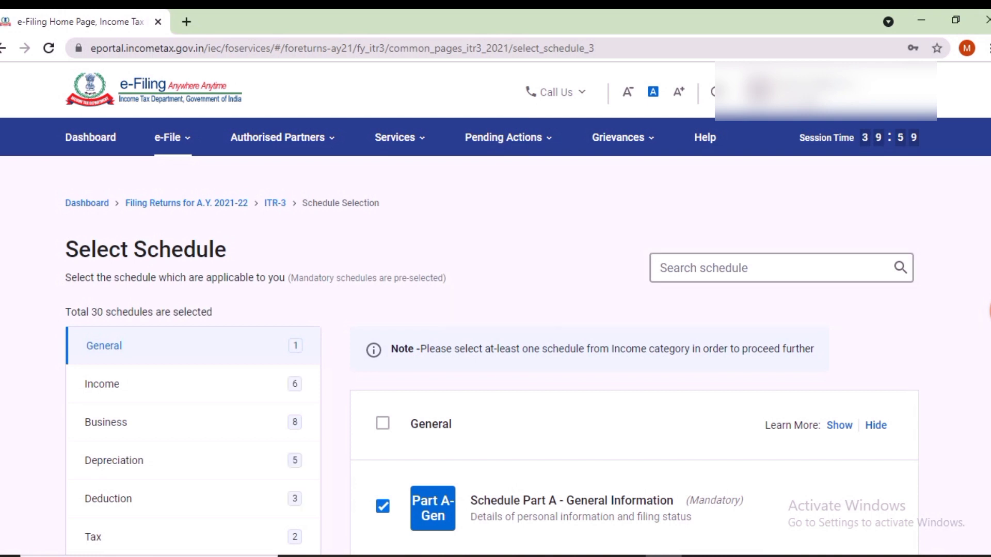
Step: Show the Income category schedules and tick Schedule Exempt Income (EI)
{"action": "scroll", "coordinate": [496, 356], "scroll_direction": "down", "scroll_amount": 1}
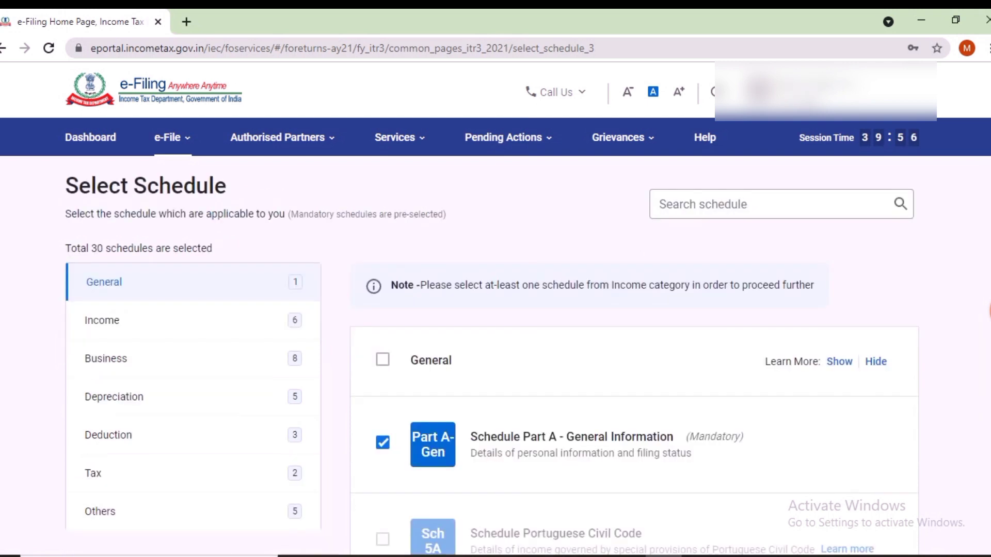
{"action": "scroll", "coordinate": [496, 356], "scroll_direction": "down", "scroll_amount": 1}
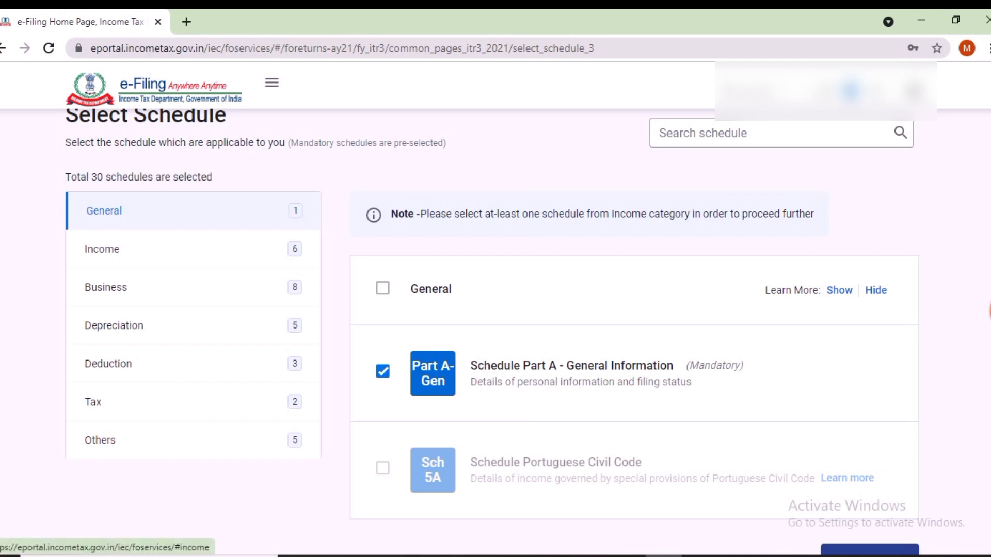
{"action": "left_click", "coordinate": [102, 249]}
{"action": "scroll", "coordinate": [101, 249], "scroll_direction": "down", "scroll_amount": 2}
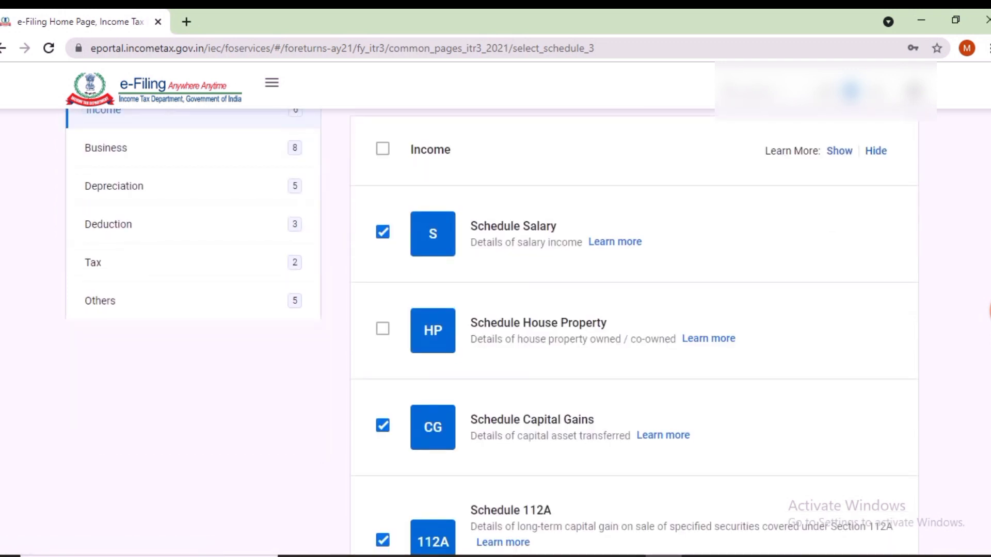
{"action": "scroll", "coordinate": [495, 331], "scroll_direction": "down", "scroll_amount": 1}
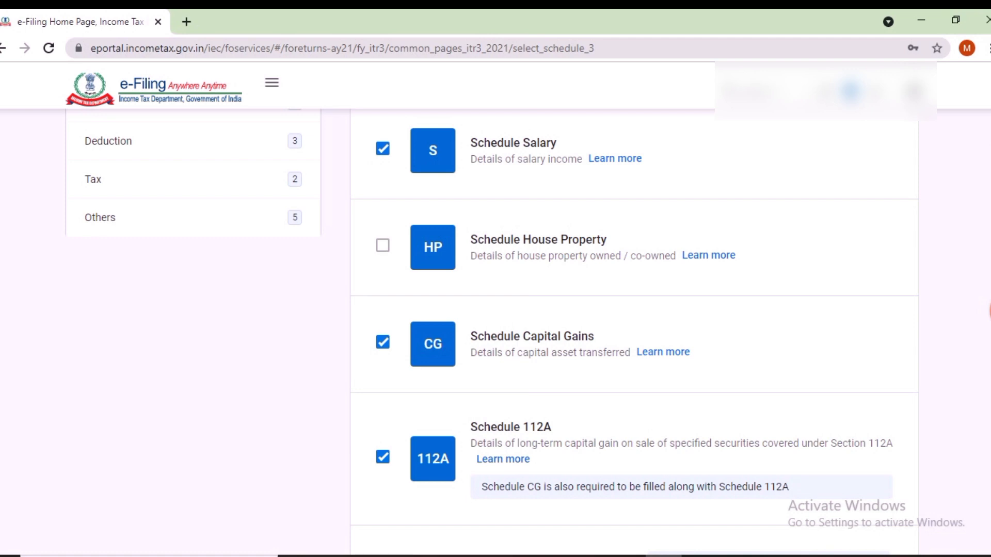
{"action": "scroll", "coordinate": [634, 331], "scroll_direction": "down", "scroll_amount": 5}
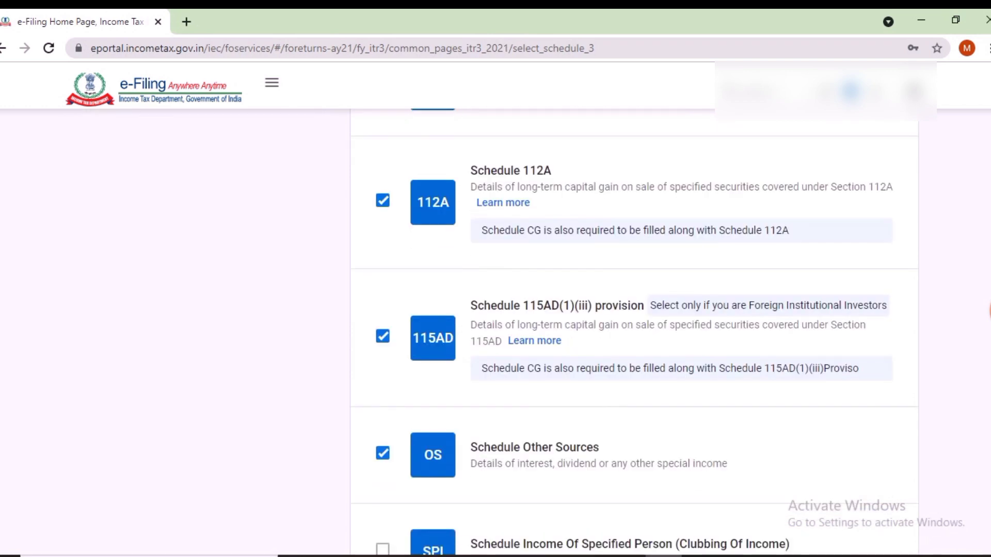
{"action": "scroll", "coordinate": [634, 330], "scroll_direction": "down", "scroll_amount": 2}
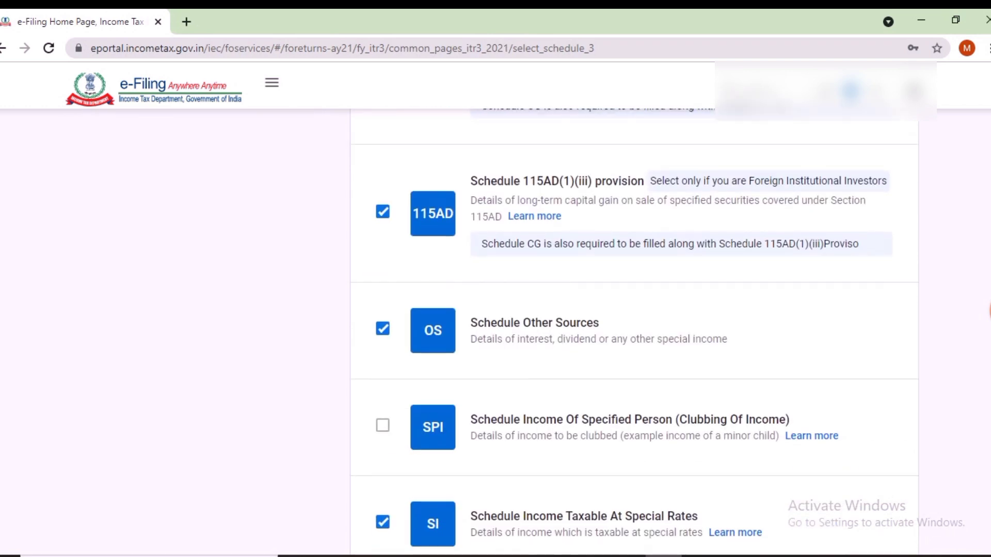
{"action": "scroll", "coordinate": [634, 331], "scroll_direction": "down", "scroll_amount": 5}
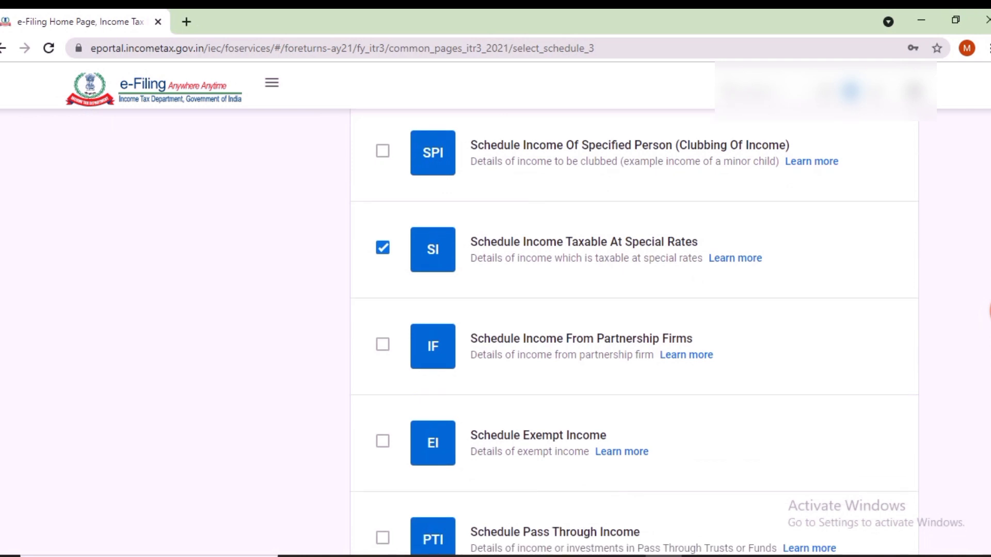
{"action": "left_click", "coordinate": [382, 442]}
{"action": "scroll", "coordinate": [635, 331], "scroll_direction": "down", "scroll_amount": 8}
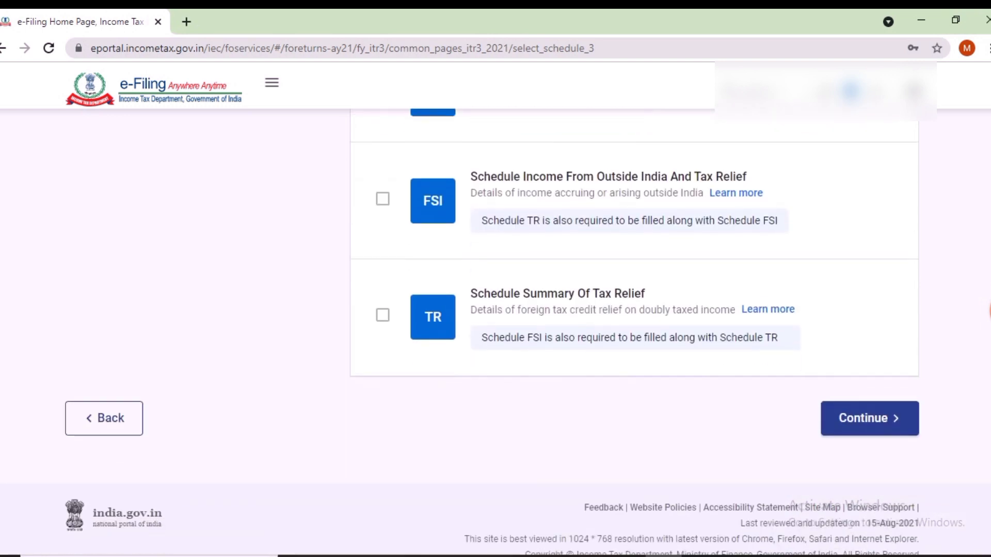
Step: Accept the disclaimer, answer No to the 115BAC new tax regime, and pass Salary Exemption questions
{"action": "left_click", "coordinate": [869, 414]}
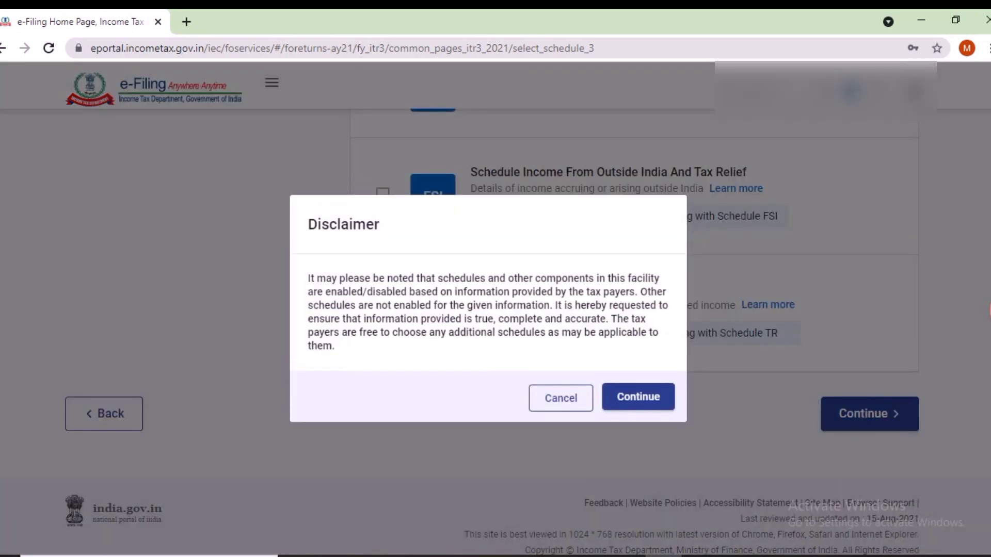
{"action": "left_click", "coordinate": [639, 397]}
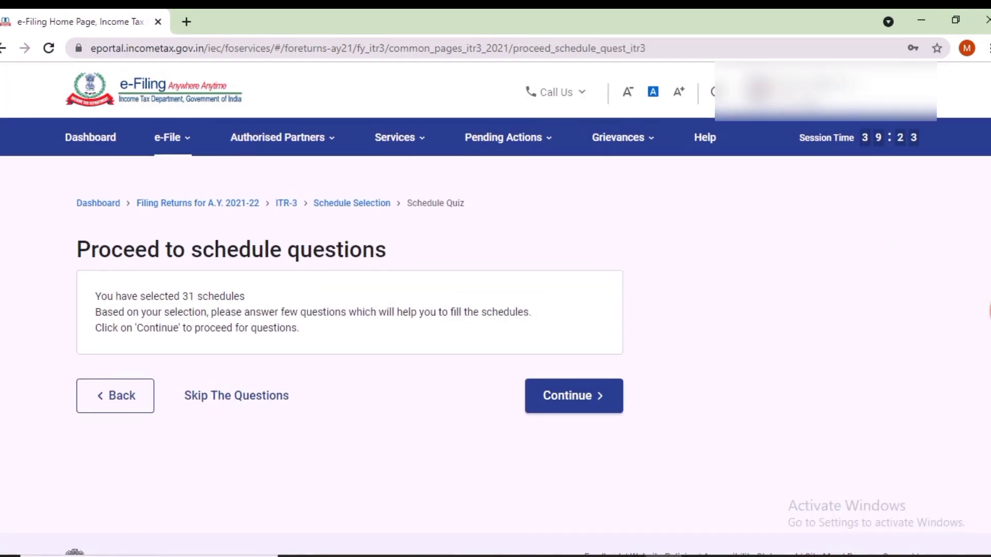
{"action": "left_click", "coordinate": [573, 396]}
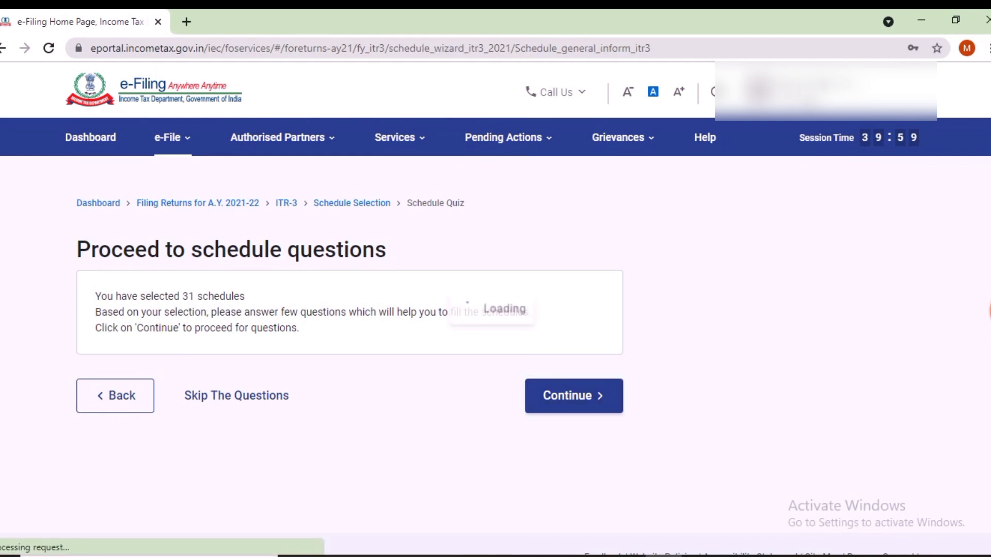
{"action": "scroll", "coordinate": [492, 362], "scroll_direction": "down", "scroll_amount": 1}
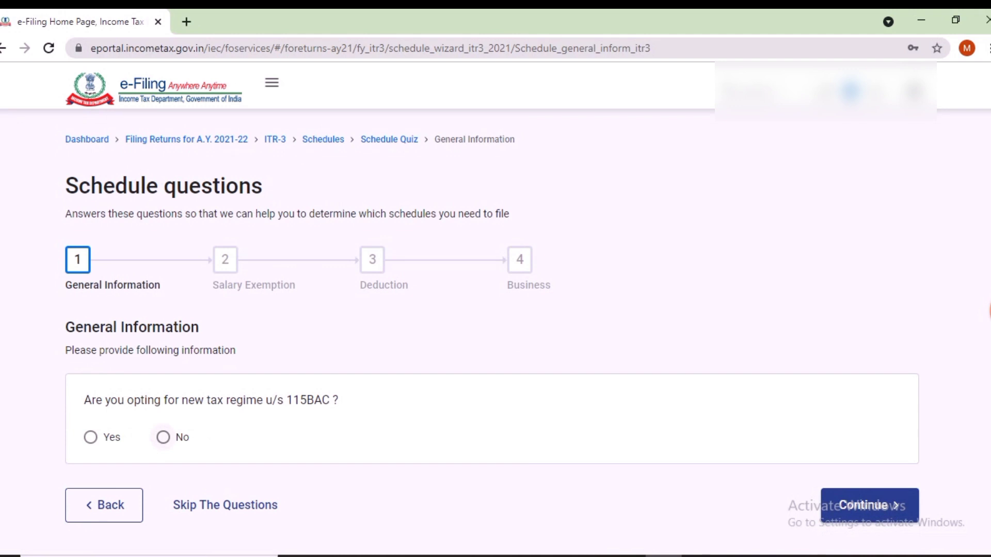
{"action": "left_click", "coordinate": [163, 438]}
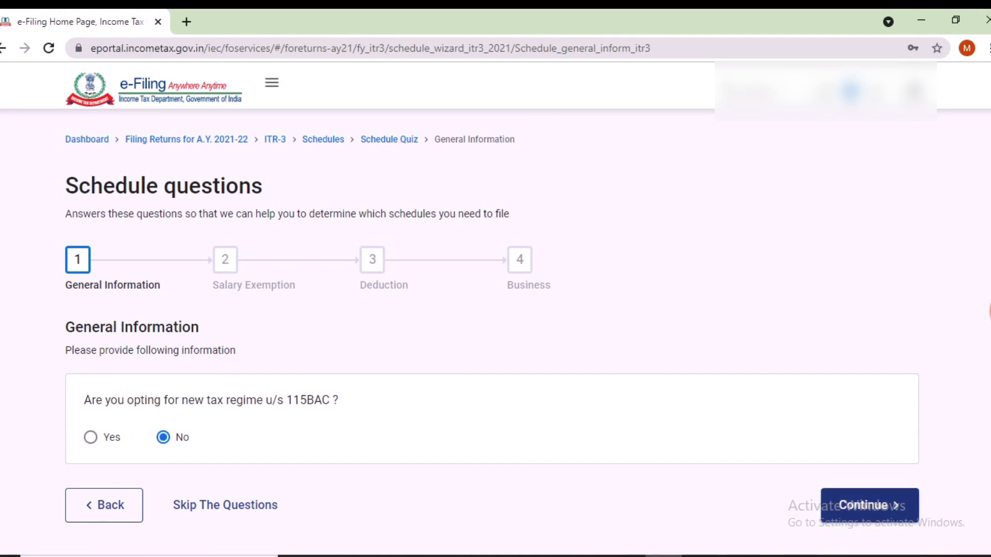
{"action": "left_click", "coordinate": [870, 506]}
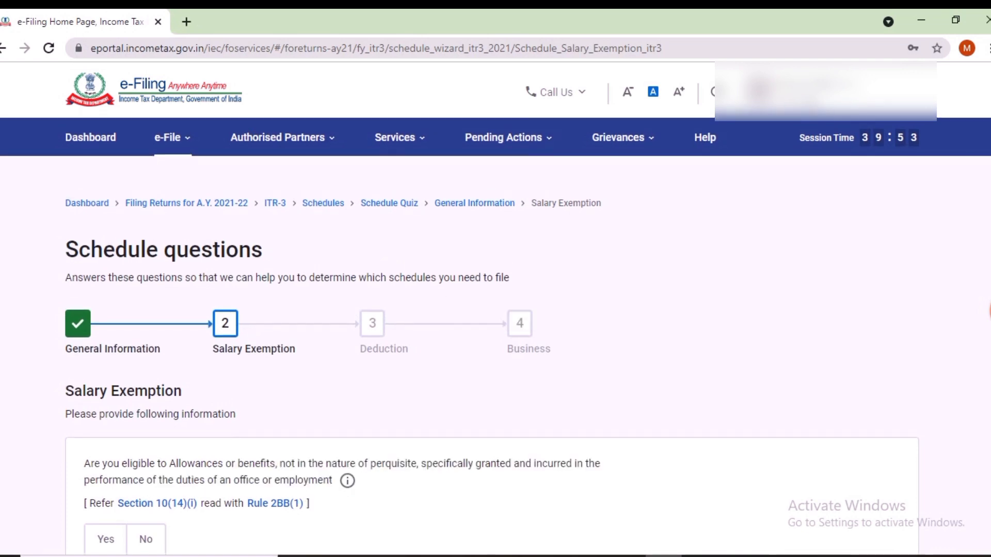
{"action": "scroll", "coordinate": [496, 361], "scroll_direction": "down", "scroll_amount": 3}
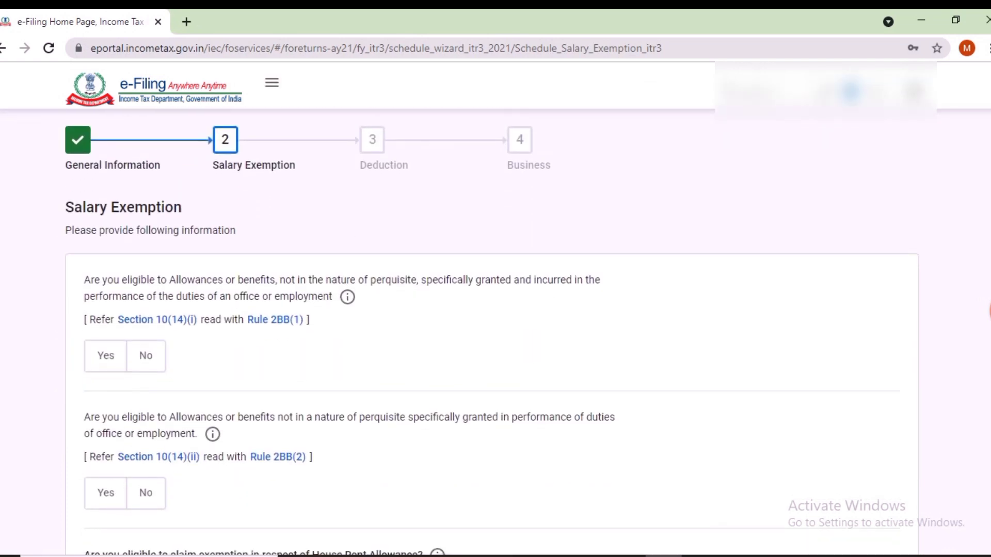
{"action": "scroll", "coordinate": [491, 330], "scroll_direction": "down", "scroll_amount": 6}
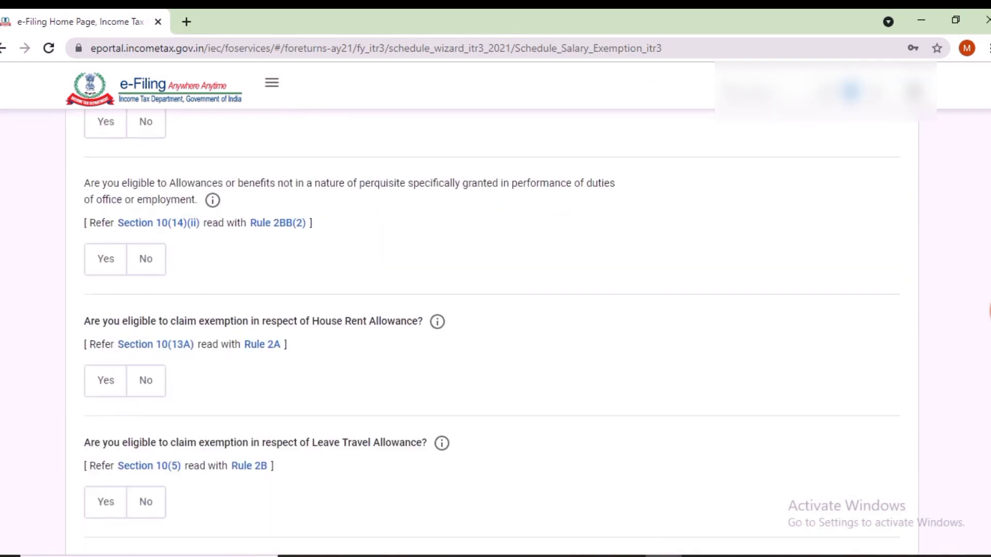
{"action": "scroll", "coordinate": [491, 330], "scroll_direction": "down", "scroll_amount": 3}
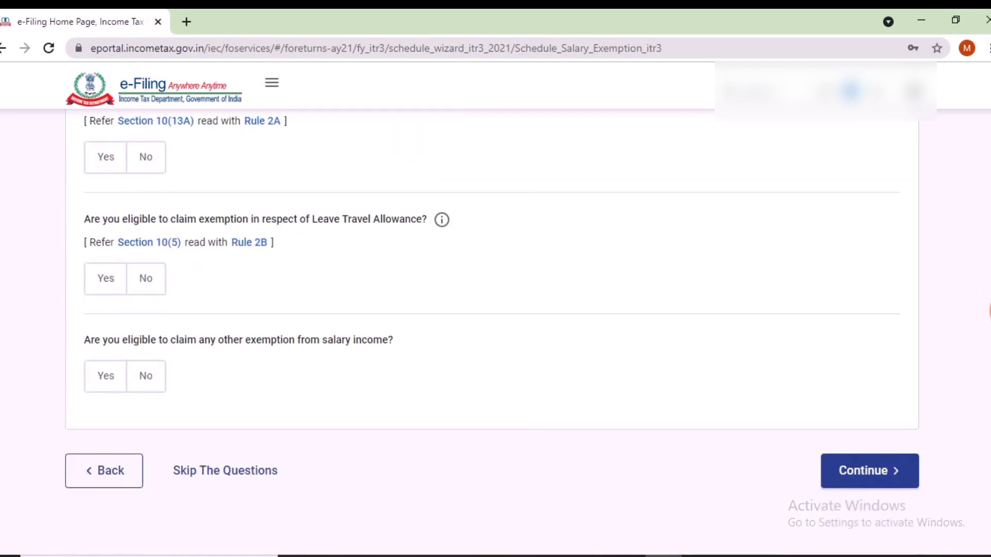
{"action": "left_click", "coordinate": [870, 471]}
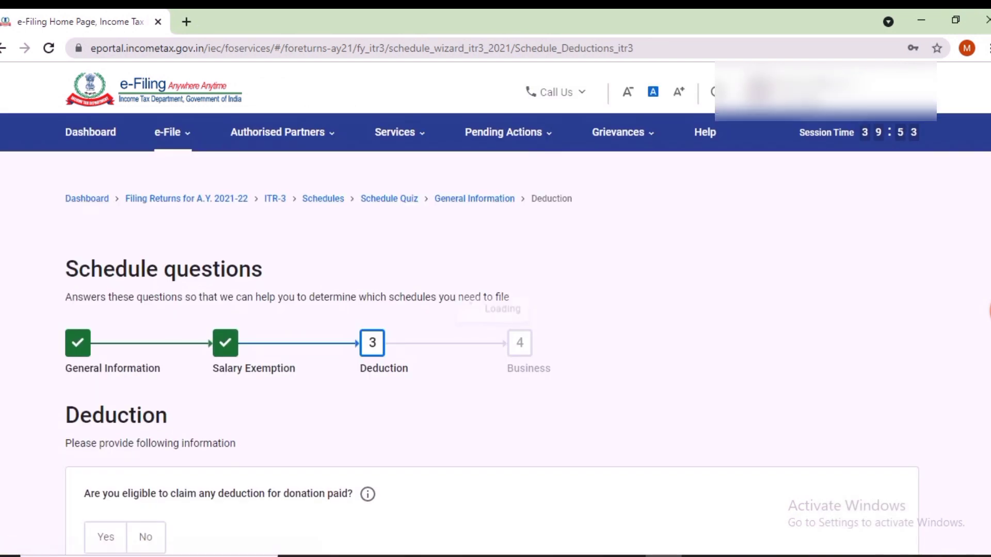
Step: Answer Yes to other deductions and claim an 80TTA deduction of 138
{"action": "scroll", "coordinate": [491, 330], "scroll_direction": "down", "scroll_amount": 4}
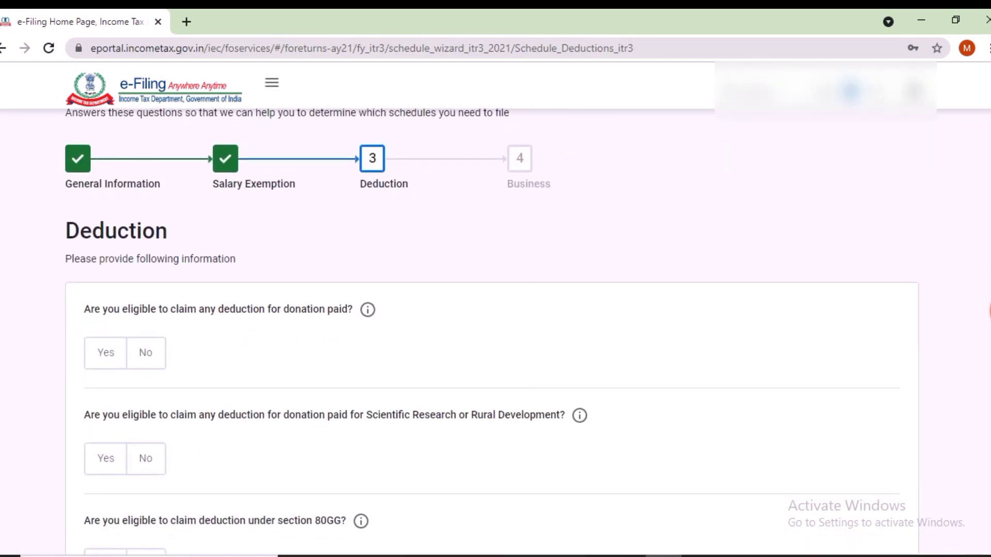
{"action": "scroll", "coordinate": [493, 330], "scroll_direction": "down", "scroll_amount": 2}
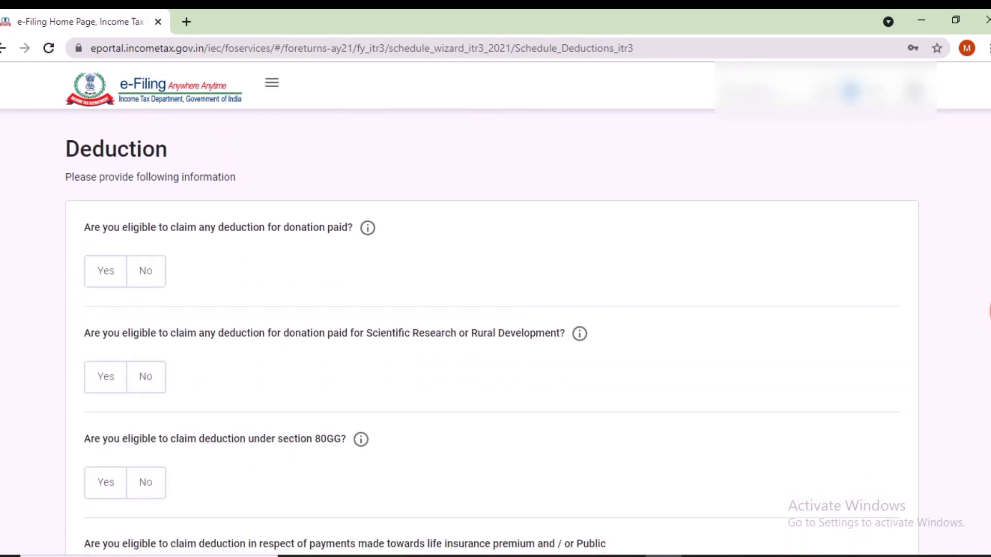
{"action": "scroll", "coordinate": [493, 331], "scroll_direction": "down", "scroll_amount": 2}
{"action": "scroll", "coordinate": [493, 331], "scroll_direction": "down", "scroll_amount": 10}
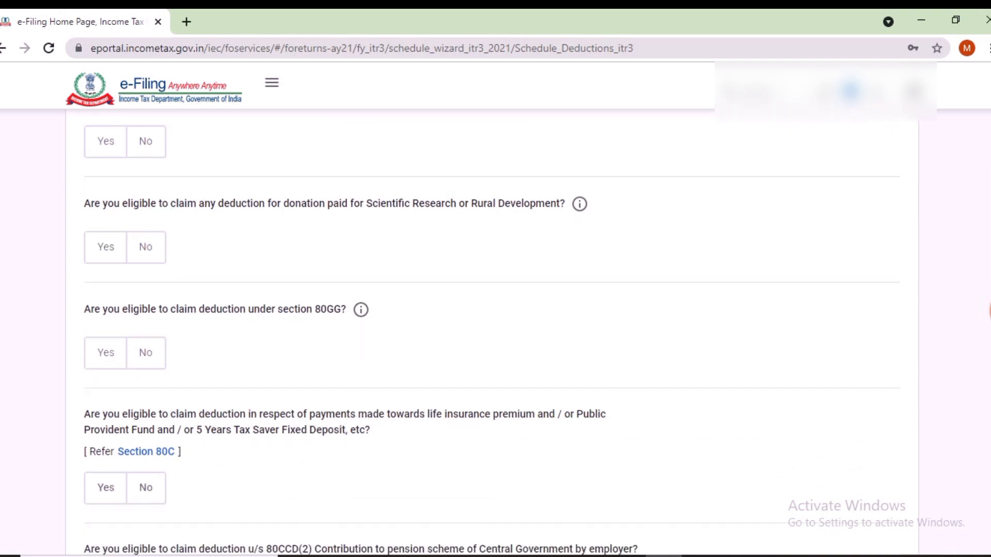
{"action": "scroll", "coordinate": [493, 330], "scroll_direction": "down", "scroll_amount": 9}
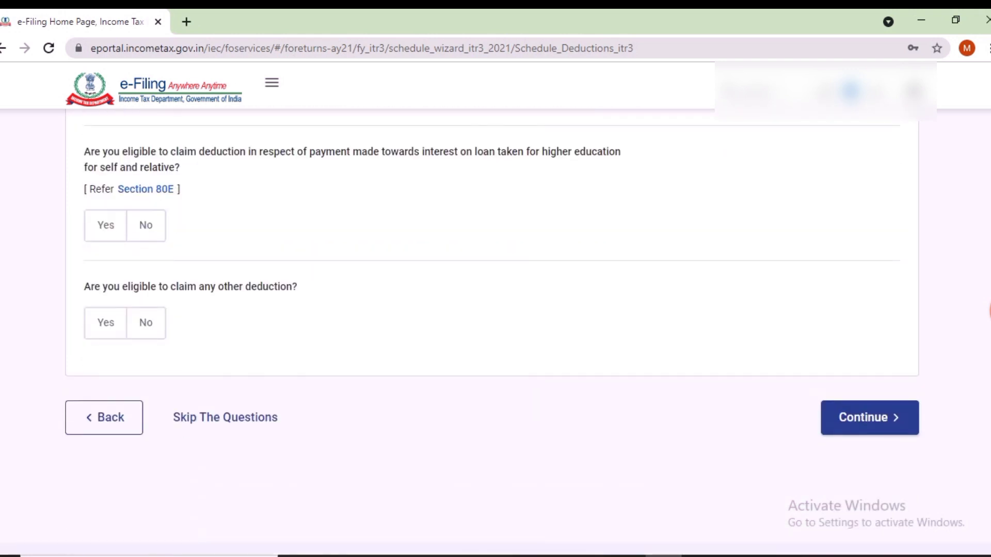
{"action": "left_click", "coordinate": [106, 323]}
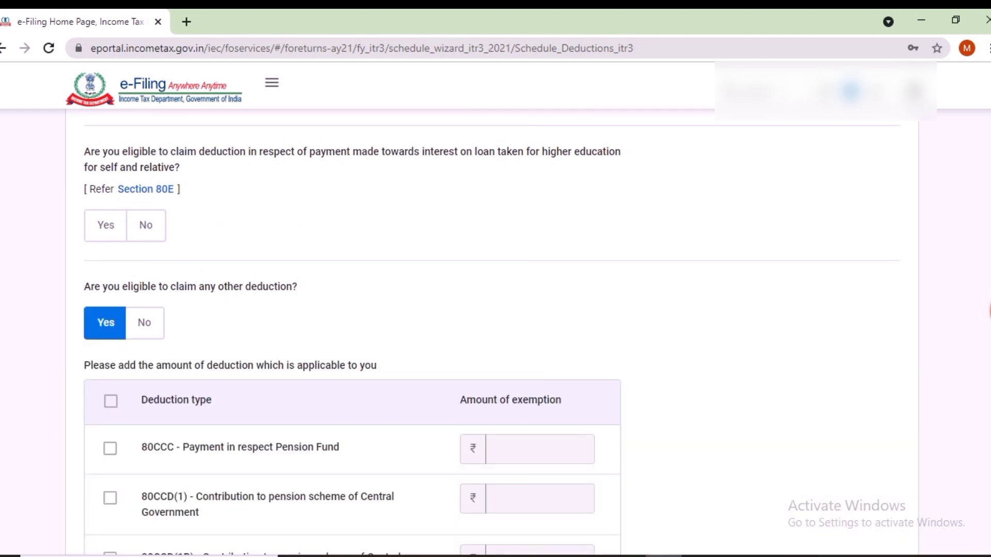
{"action": "scroll", "coordinate": [353, 333], "scroll_direction": "down", "scroll_amount": 13}
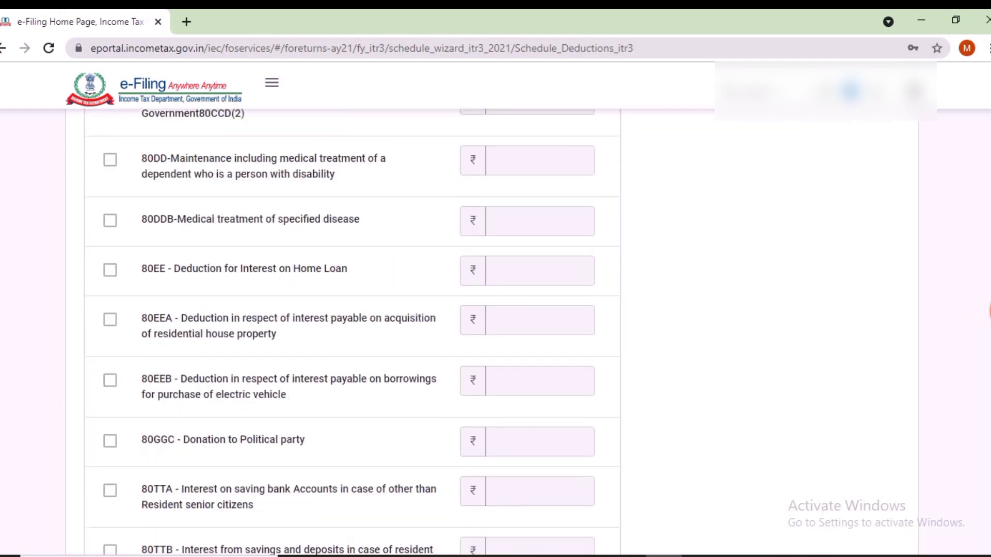
{"action": "scroll", "coordinate": [353, 333], "scroll_direction": "down", "scroll_amount": 2}
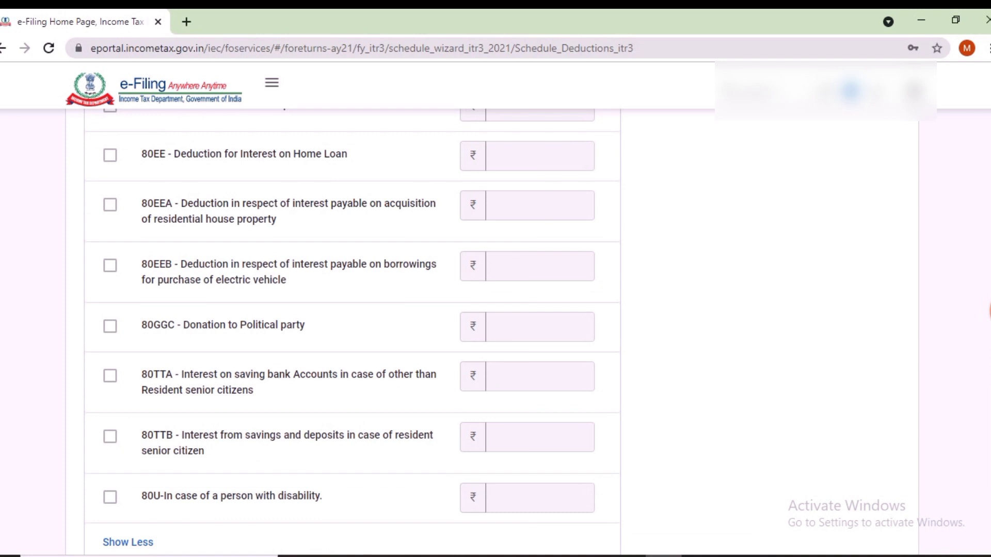
{"action": "left_click", "coordinate": [110, 375]}
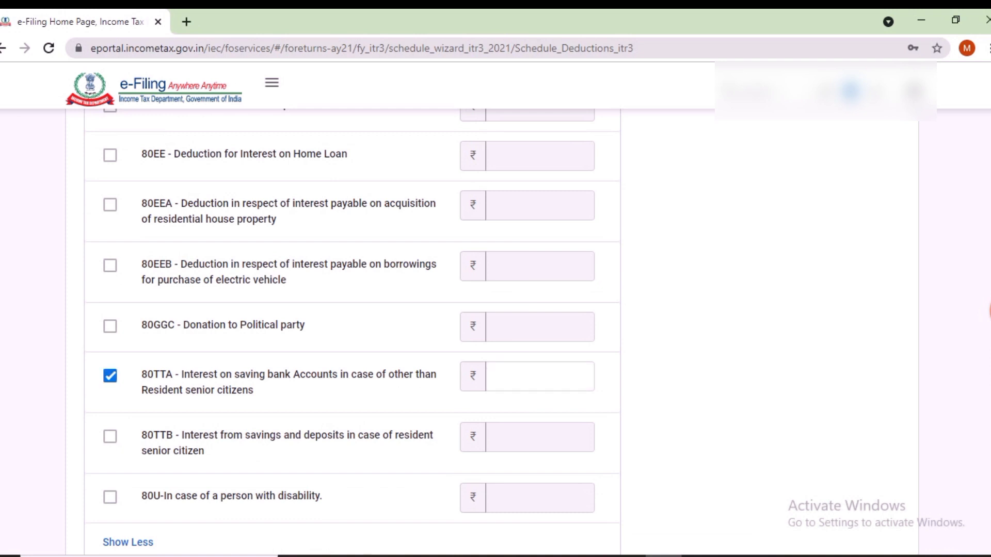
{"action": "type", "text": "138"}
{"action": "scroll", "coordinate": [491, 331], "scroll_direction": "down", "scroll_amount": 5}
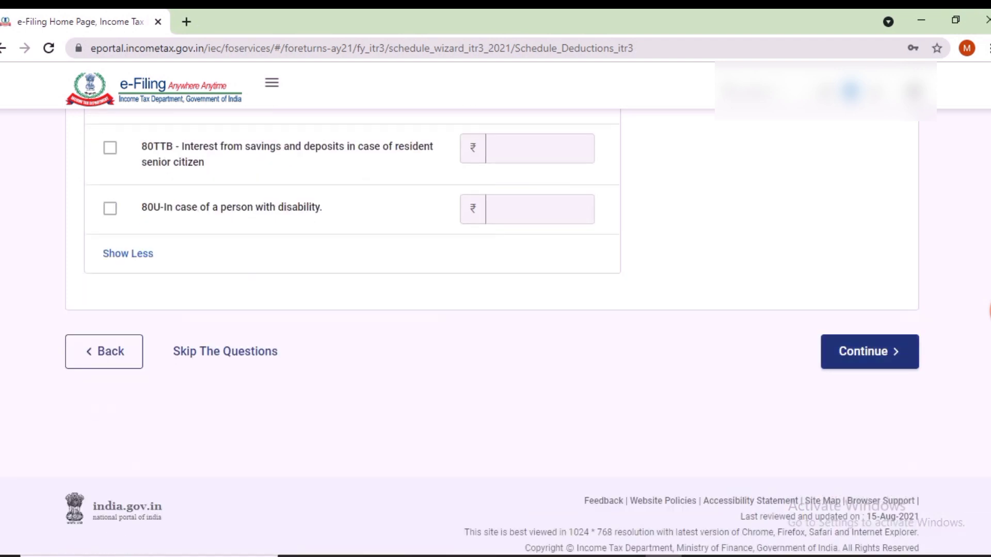
{"action": "left_click", "coordinate": [869, 352]}
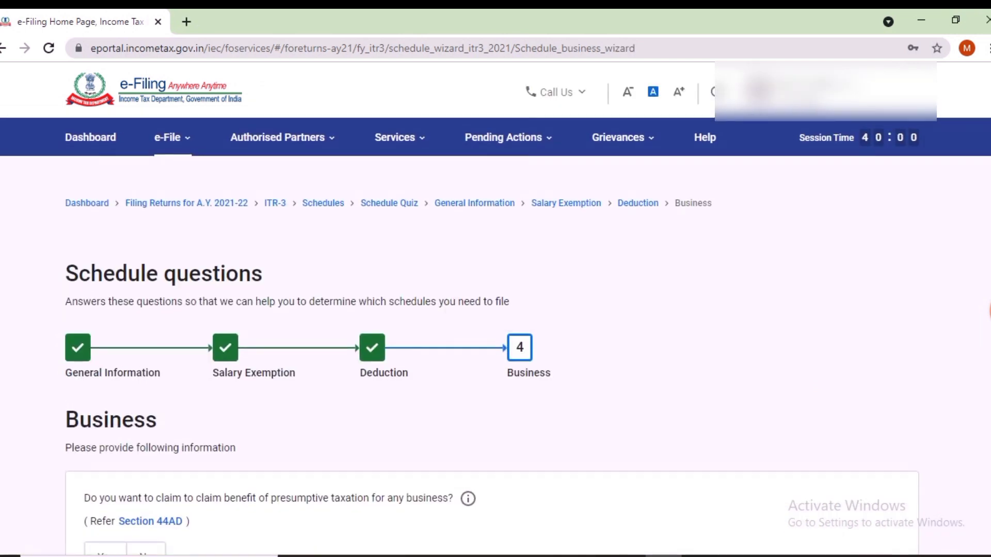
Step: Finish the Business questions and dismiss the pre-filled return notice
{"action": "scroll", "coordinate": [491, 330], "scroll_direction": "down", "scroll_amount": 5}
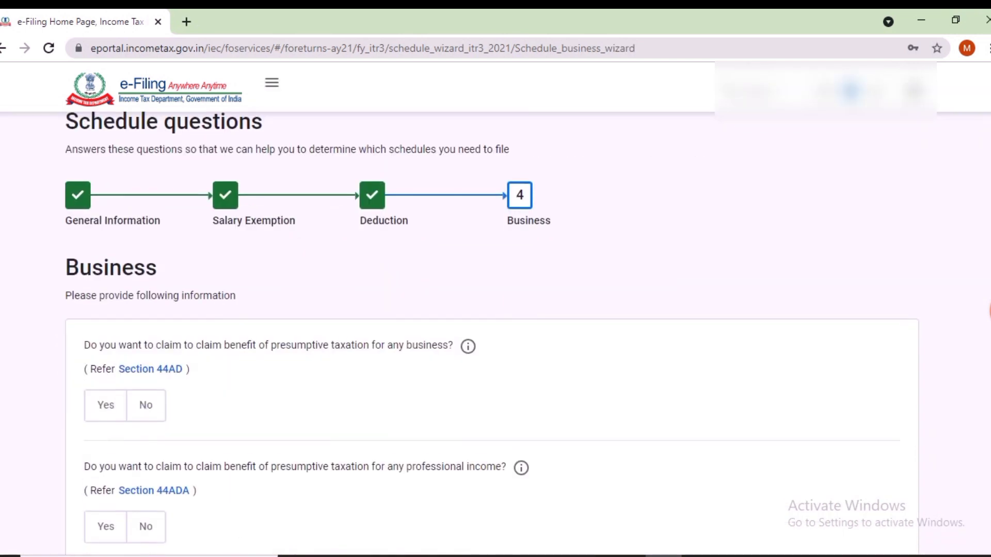
{"action": "scroll", "coordinate": [491, 330], "scroll_direction": "down", "scroll_amount": 6}
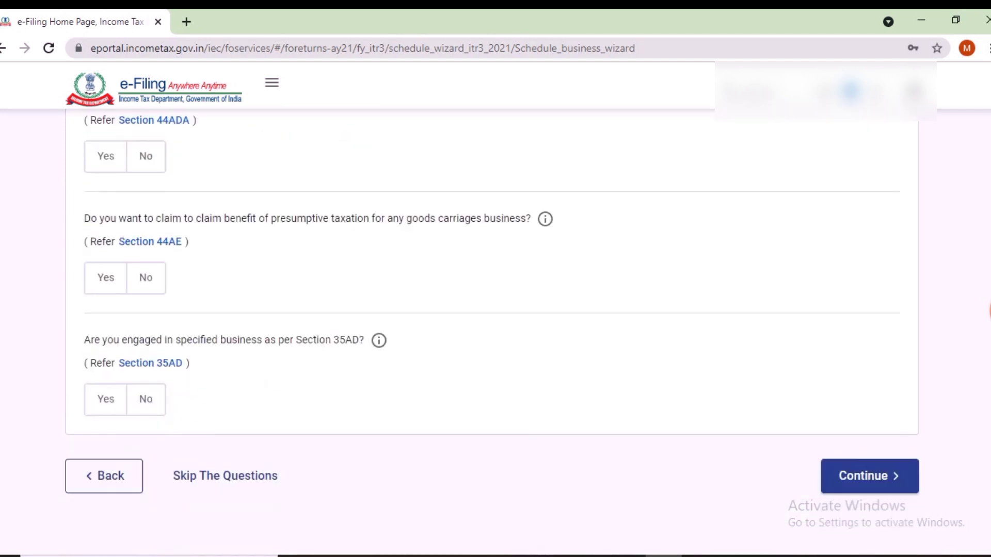
{"action": "left_click", "coordinate": [870, 381]}
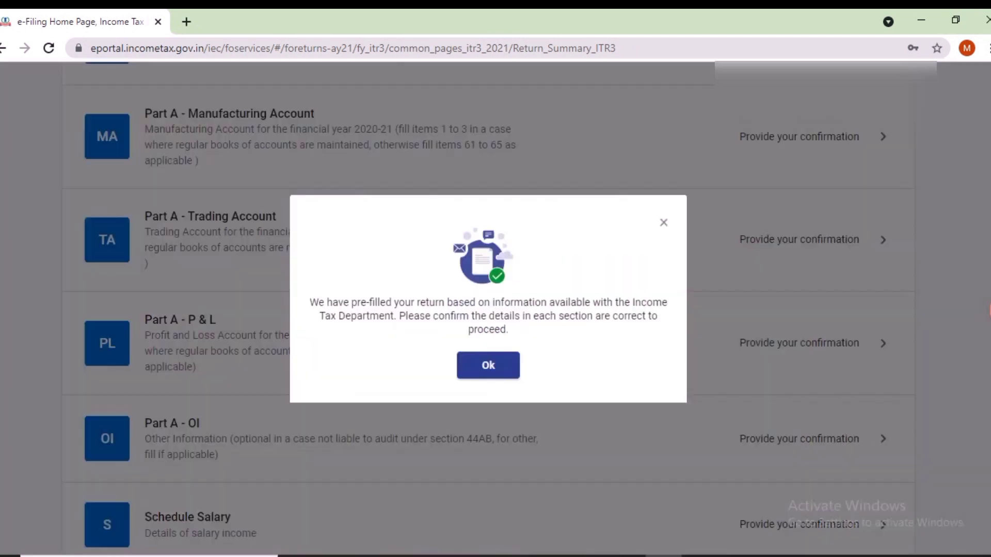
{"action": "left_click", "coordinate": [488, 375]}
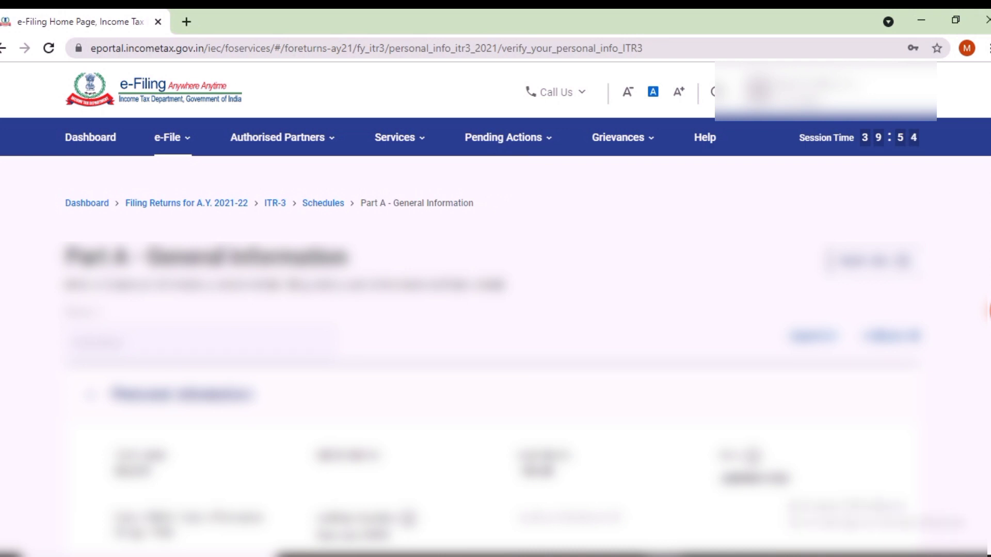
Step: Collapse Personal Information and open the Contact details for editing
{"action": "scroll", "coordinate": [495, 310], "scroll_direction": "down", "scroll_amount": 4}
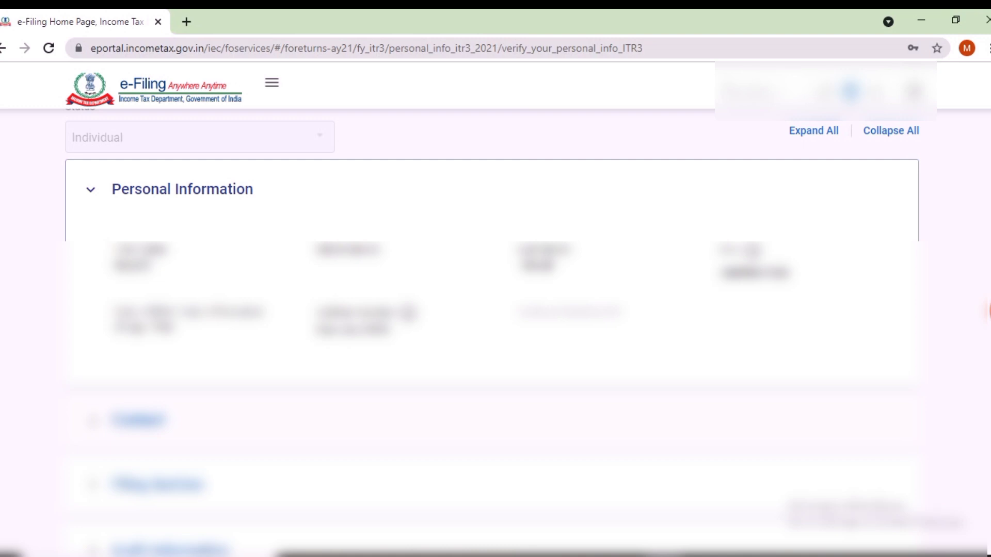
{"action": "left_click", "coordinate": [138, 421]}
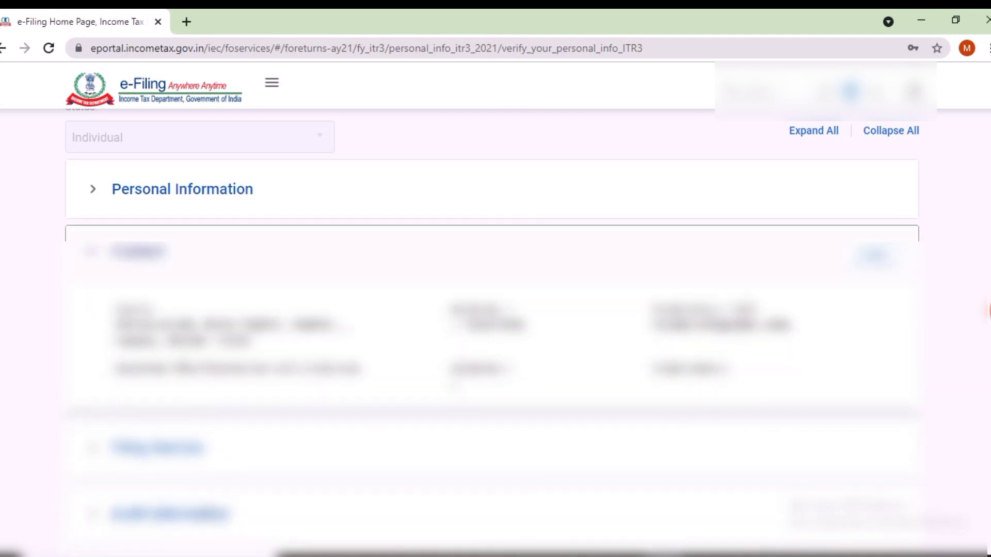
{"action": "left_click", "coordinate": [874, 256]}
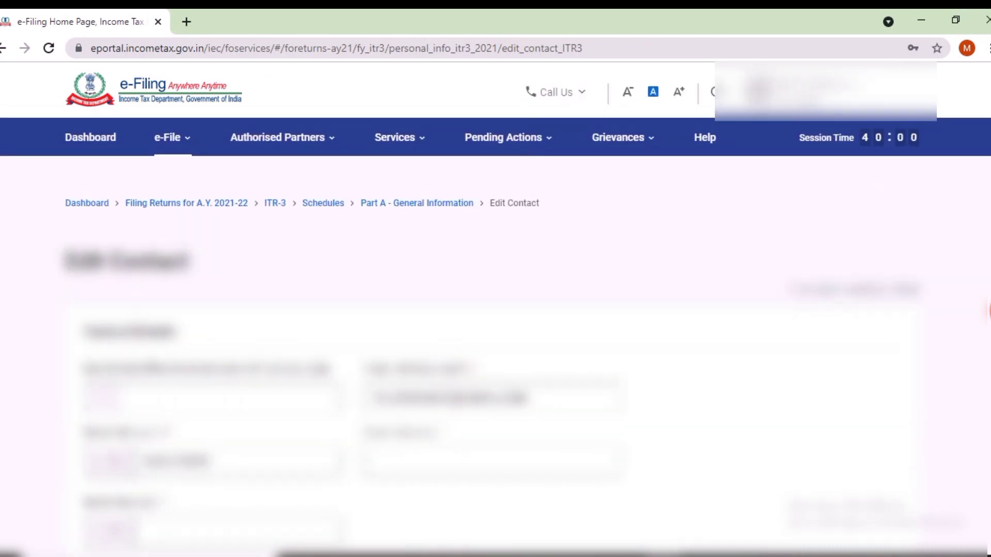
Step: Trim the e-mail address and enter the mobile number
{"action": "left_click", "coordinate": [449, 399]}
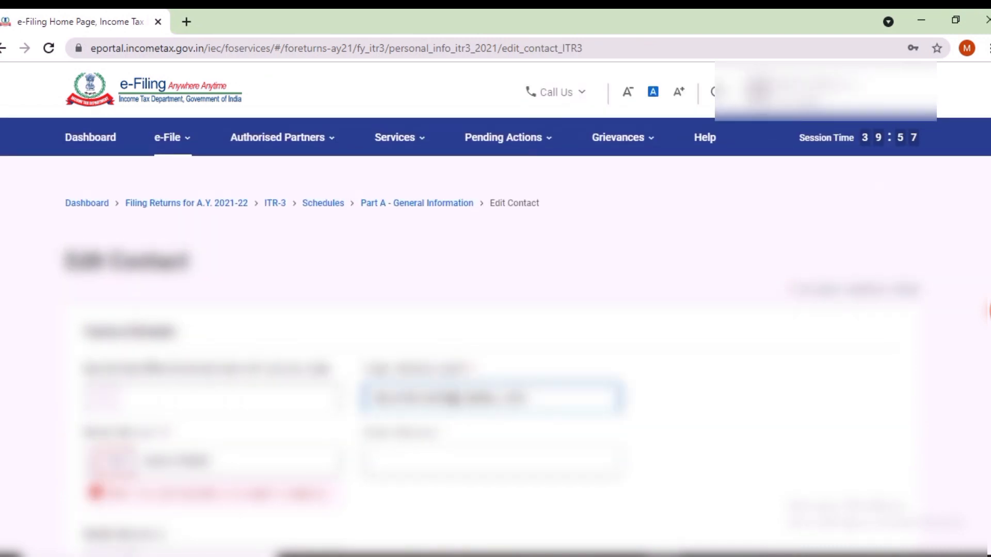
{"action": "key", "text": "BackSpace"}
{"action": "key", "text": "BackSpace"}
{"action": "scroll", "coordinate": [496, 309], "scroll_direction": "down", "scroll_amount": 1}
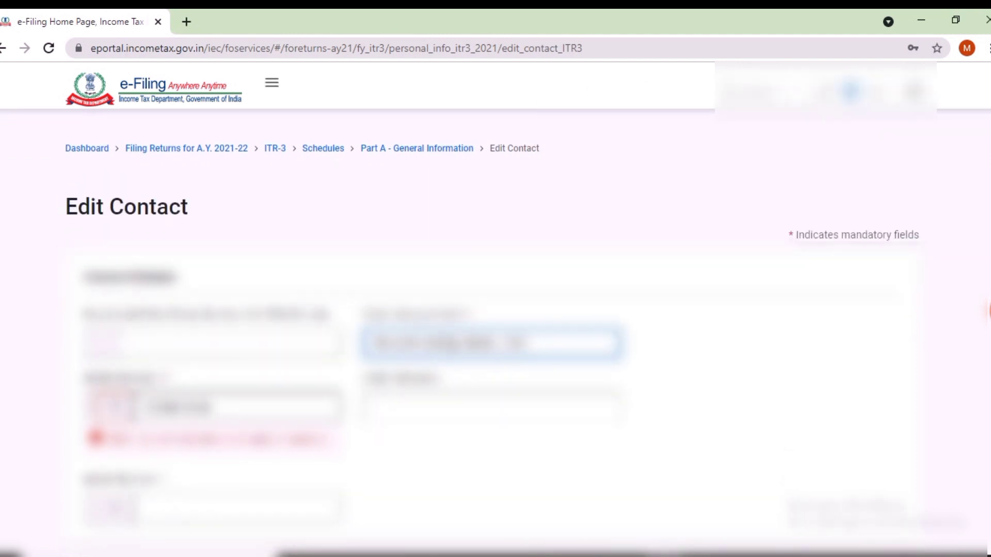
{"action": "key", "text": "Tab"}
{"action": "type", "text": "987654"}
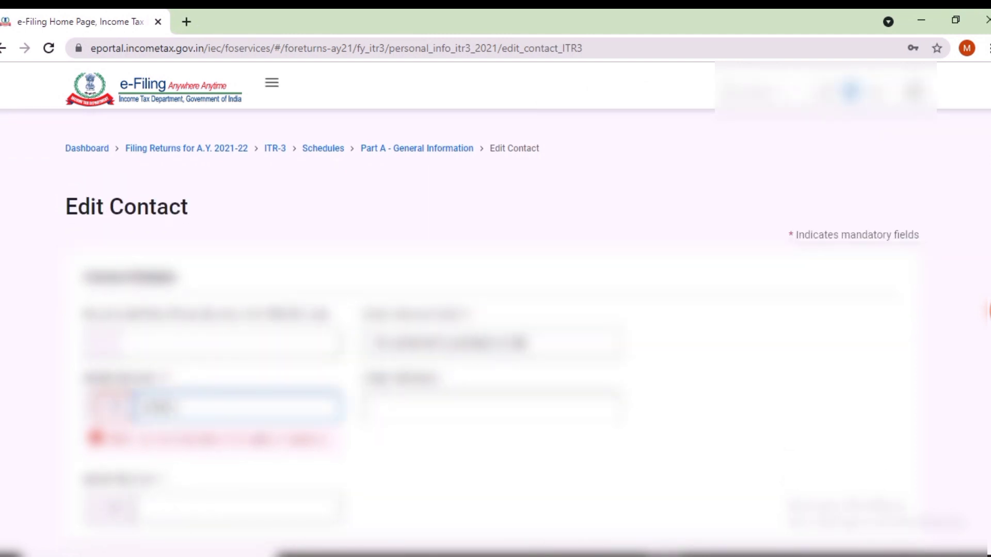
{"action": "key", "text": "BackSpace"}
{"action": "key", "text": "BackSpace"}
{"action": "key", "text": "BackSpace"}
{"action": "key", "text": "BackSpace"}
{"action": "key", "text": "BackSpace"}
{"action": "key", "text": "BackSpace"}
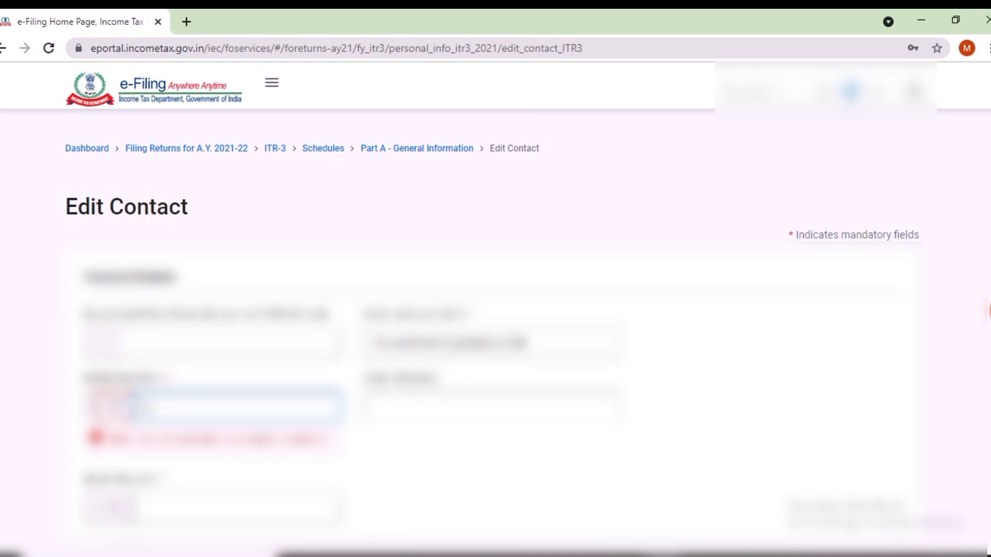
{"action": "type", "text": "9876"}
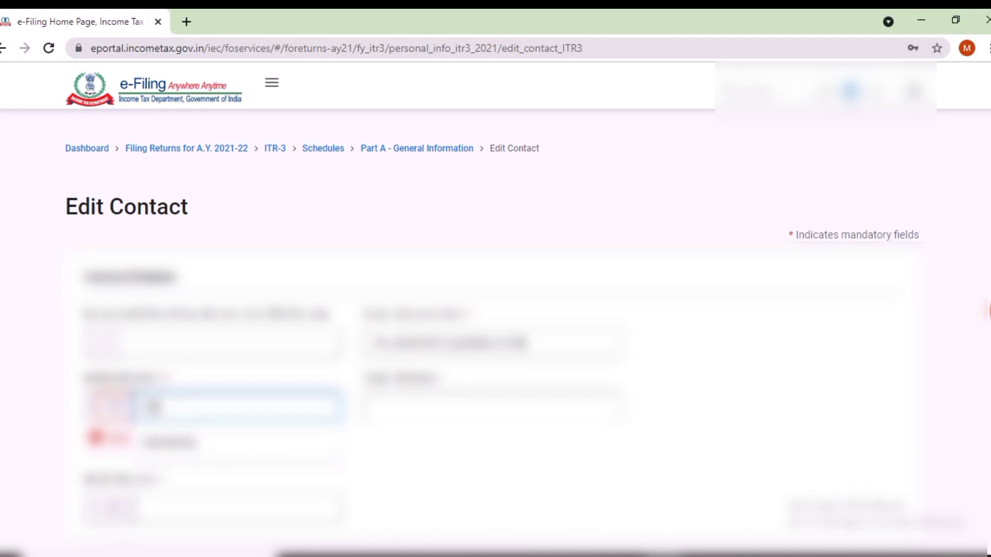
{"action": "key", "text": "BackSpace"}
{"action": "type", "text": "6"}
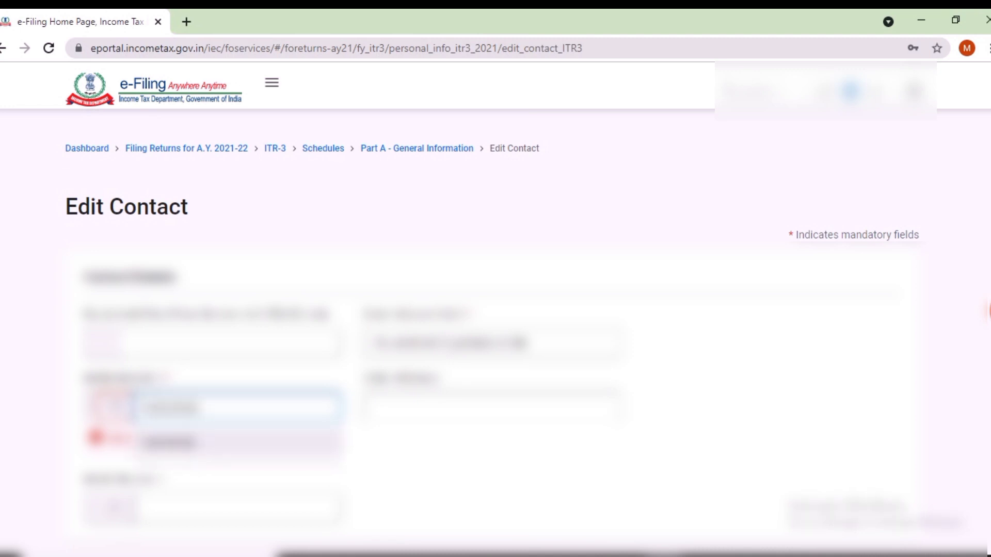
{"action": "key", "text": "Return"}
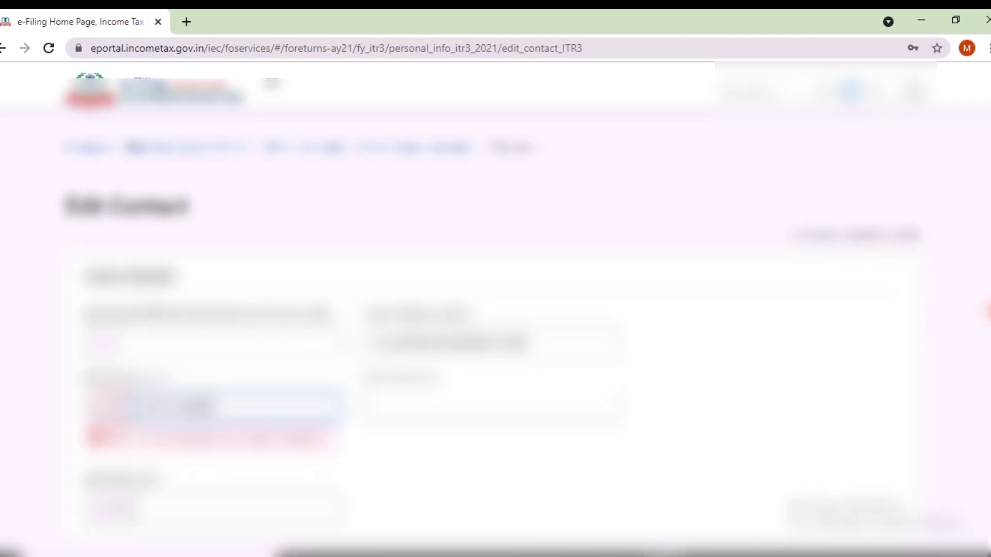
Step: Set the contact's country to India
{"action": "scroll", "coordinate": [496, 310], "scroll_direction": "down", "scroll_amount": 3}
{"action": "scroll", "coordinate": [495, 310], "scroll_direction": "down", "scroll_amount": 3}
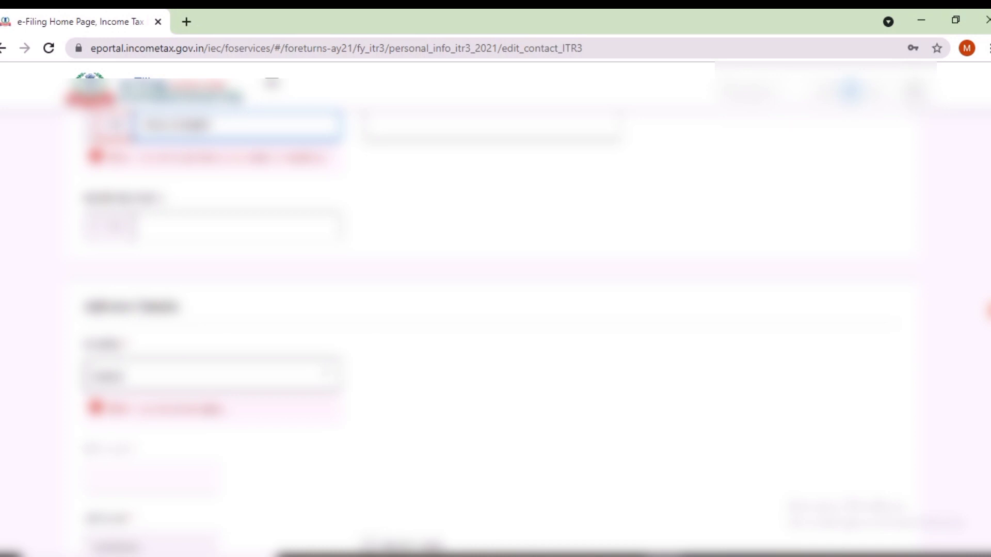
{"action": "left_click", "coordinate": [212, 376]}
{"action": "type", "text": "india"}
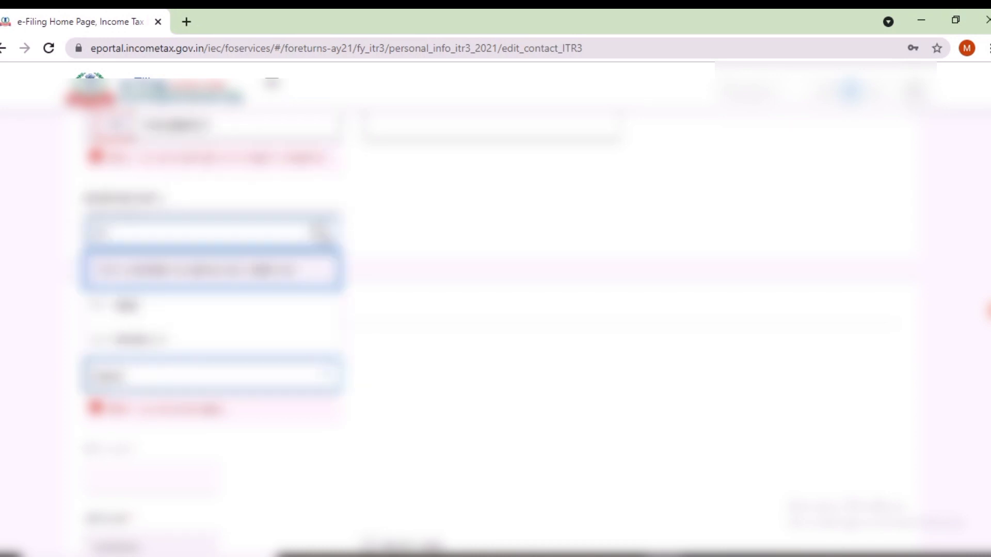
{"action": "key", "text": "Down"}
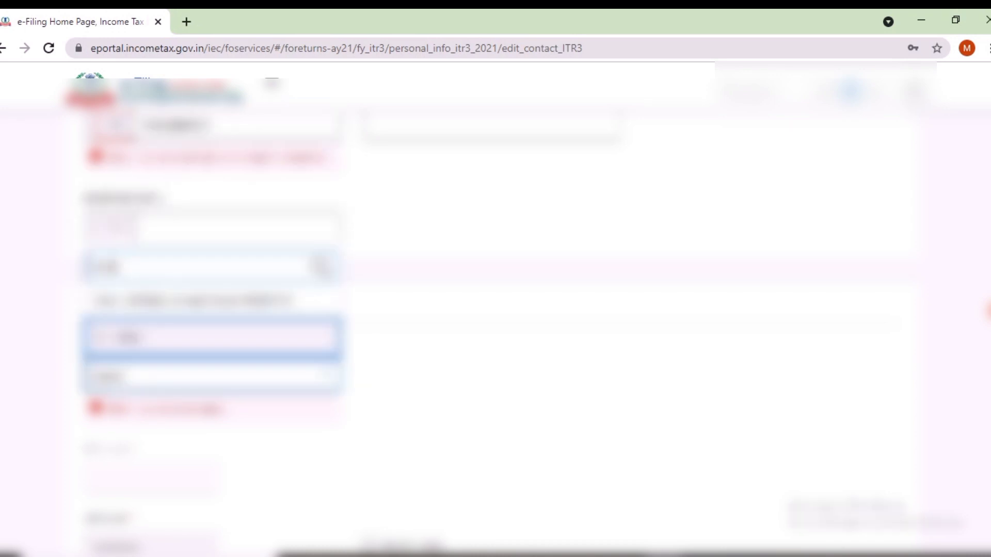
{"action": "key", "text": "Return"}
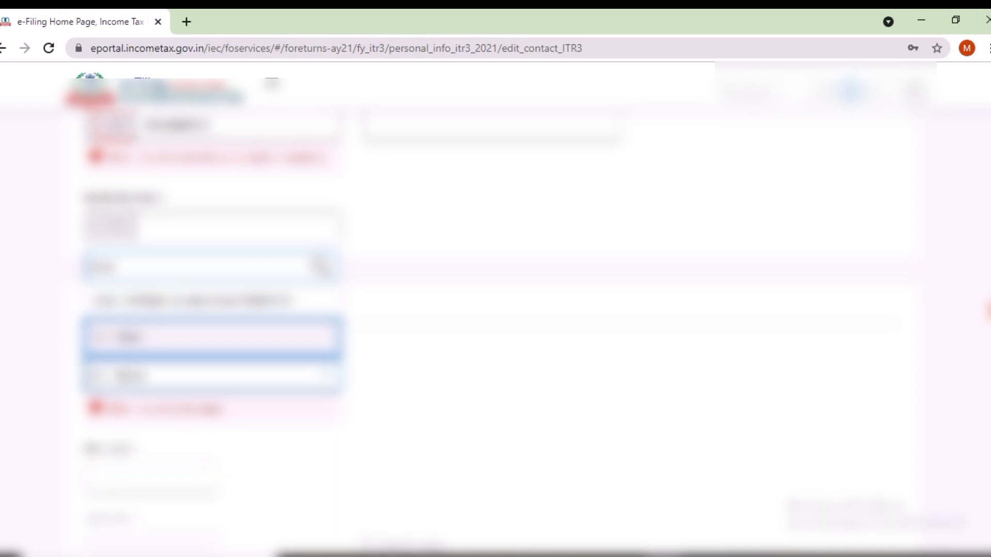
{"action": "key", "text": "Return"}
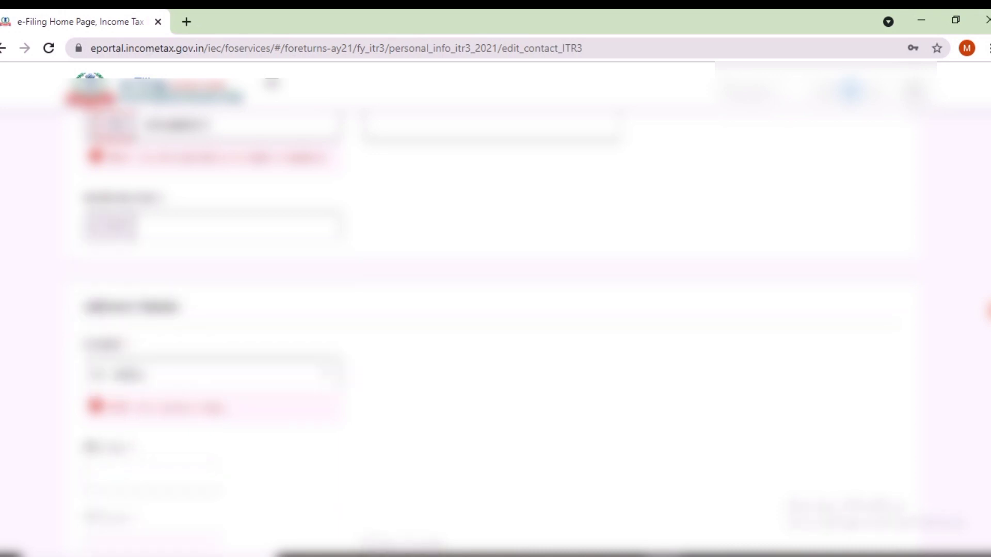
Step: Enter the pin code, choose its post office and the last address option, and save
{"action": "scroll", "coordinate": [495, 331], "scroll_direction": "down", "scroll_amount": 1}
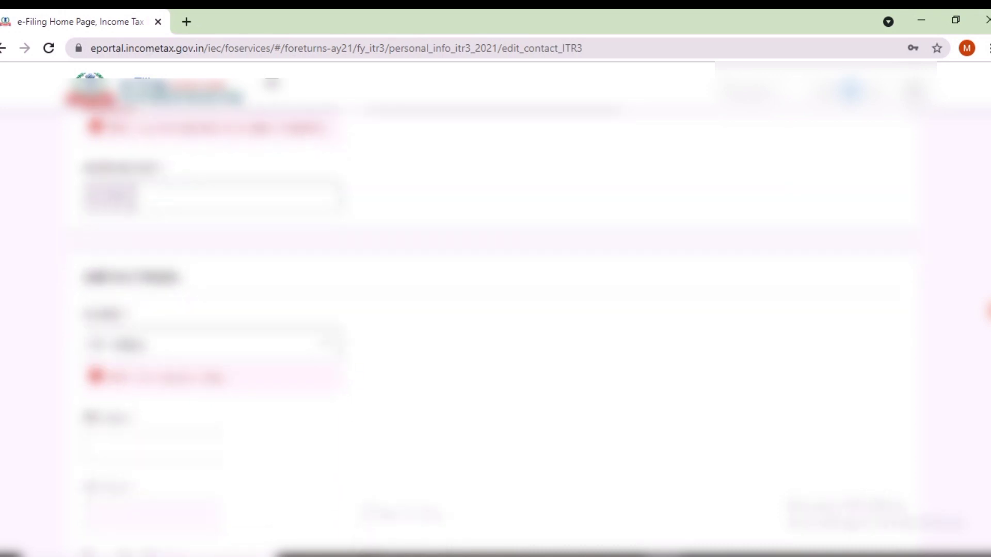
{"action": "scroll", "coordinate": [496, 330], "scroll_direction": "up", "scroll_amount": 2}
{"action": "scroll", "coordinate": [496, 330], "scroll_direction": "down", "scroll_amount": 4}
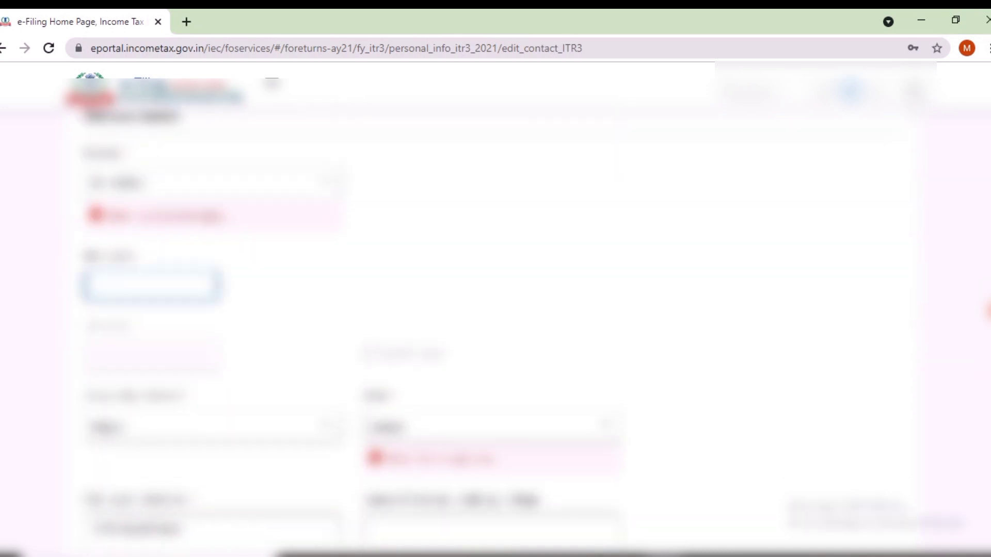
{"action": "type", "text": "110088"}
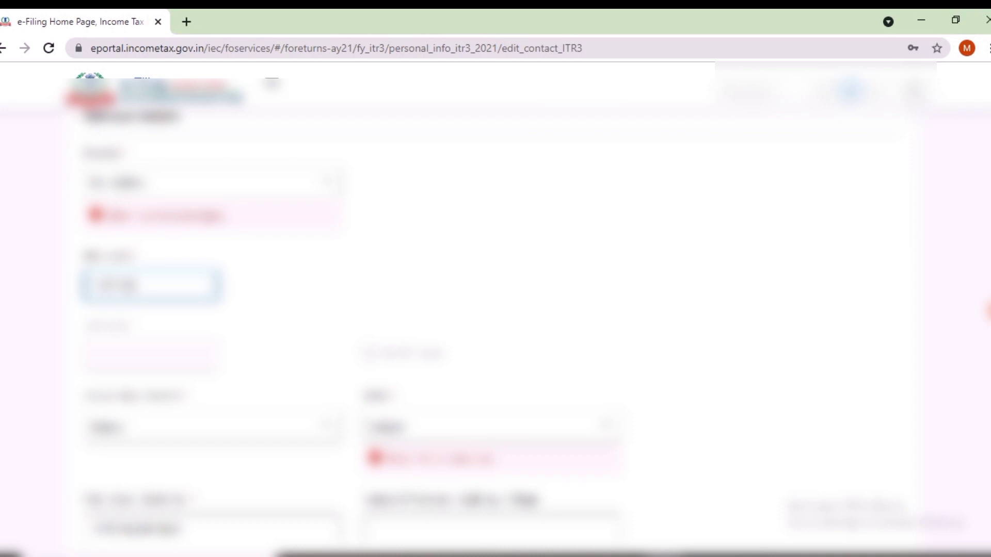
{"action": "scroll", "coordinate": [496, 330], "scroll_direction": "down", "scroll_amount": 2}
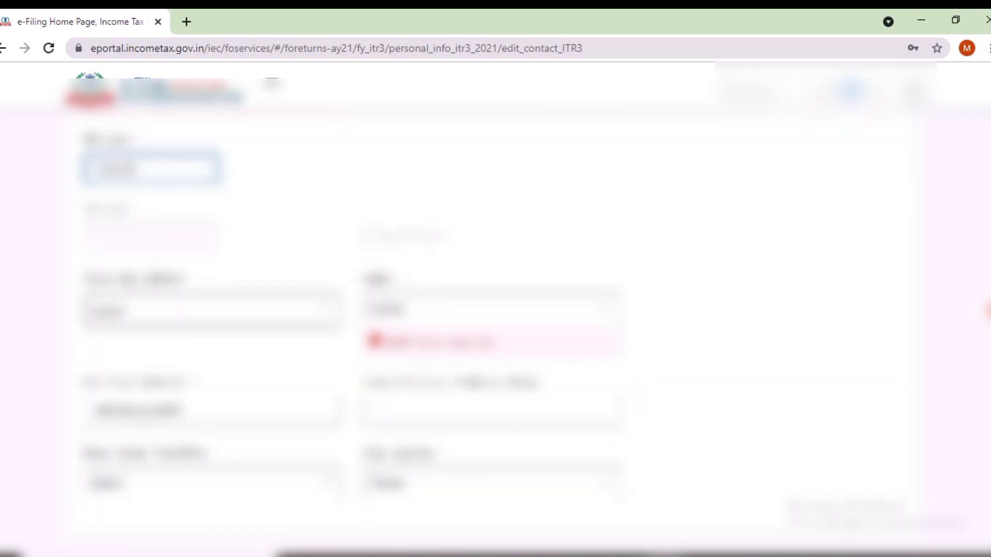
{"action": "left_click", "coordinate": [212, 311]}
{"action": "left_click", "coordinate": [212, 345]}
{"action": "scroll", "coordinate": [496, 309], "scroll_direction": "down", "scroll_amount": 3}
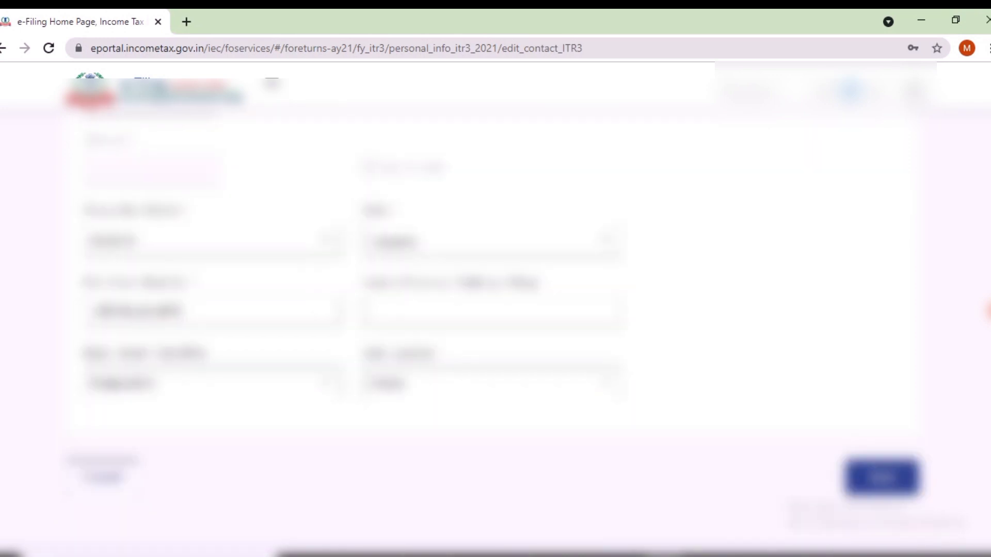
{"action": "left_click", "coordinate": [493, 302]}
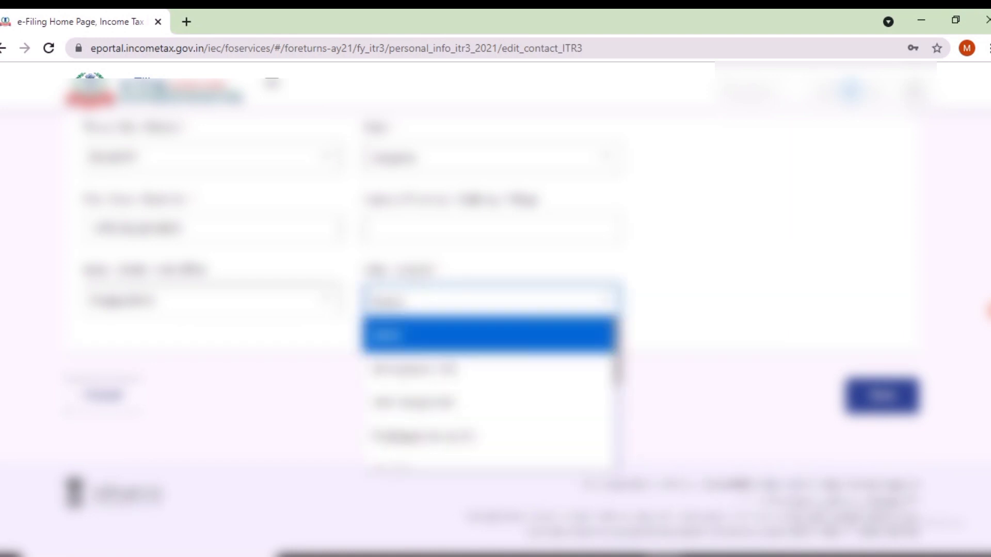
{"action": "scroll", "coordinate": [491, 372], "scroll_direction": "down", "scroll_amount": 2}
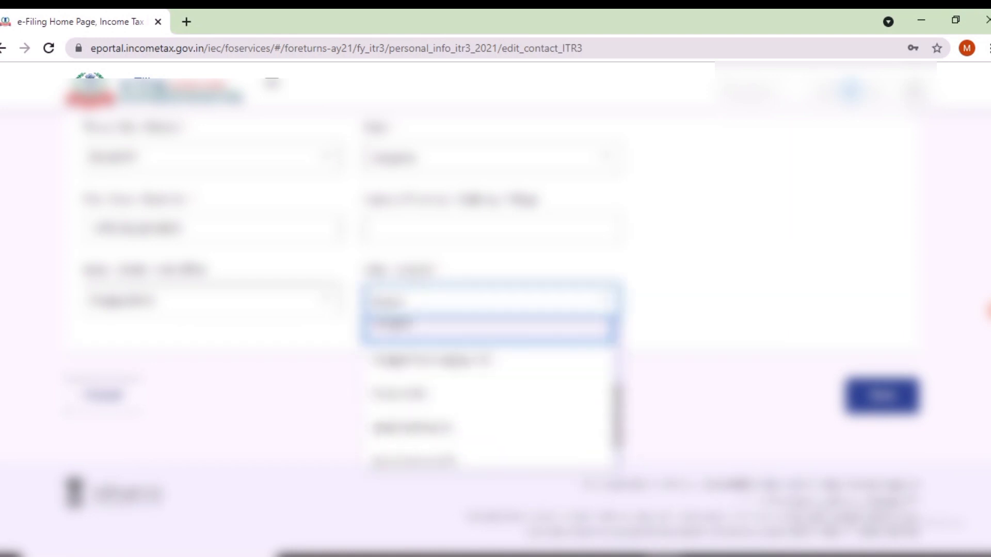
{"action": "left_click", "coordinate": [413, 329]}
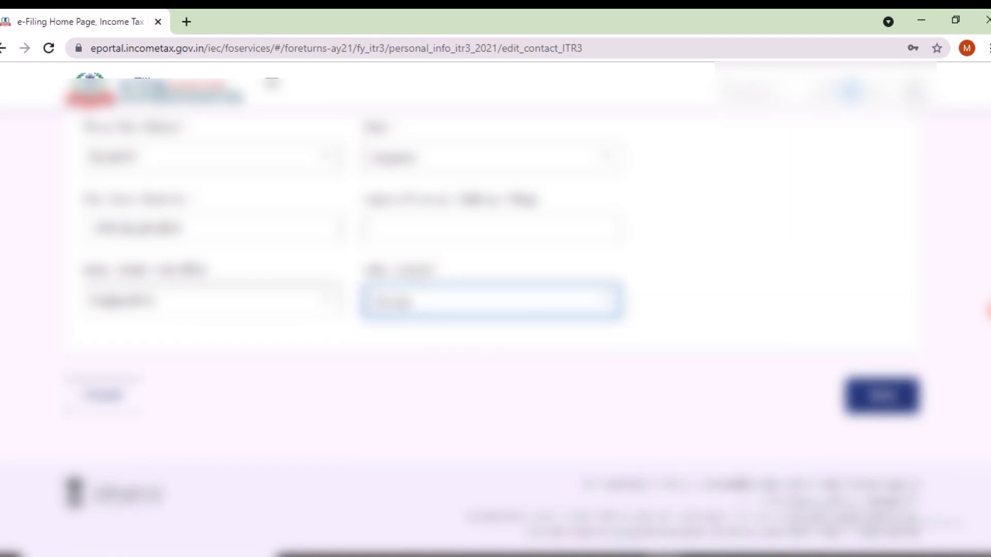
{"action": "left_click", "coordinate": [882, 395]}
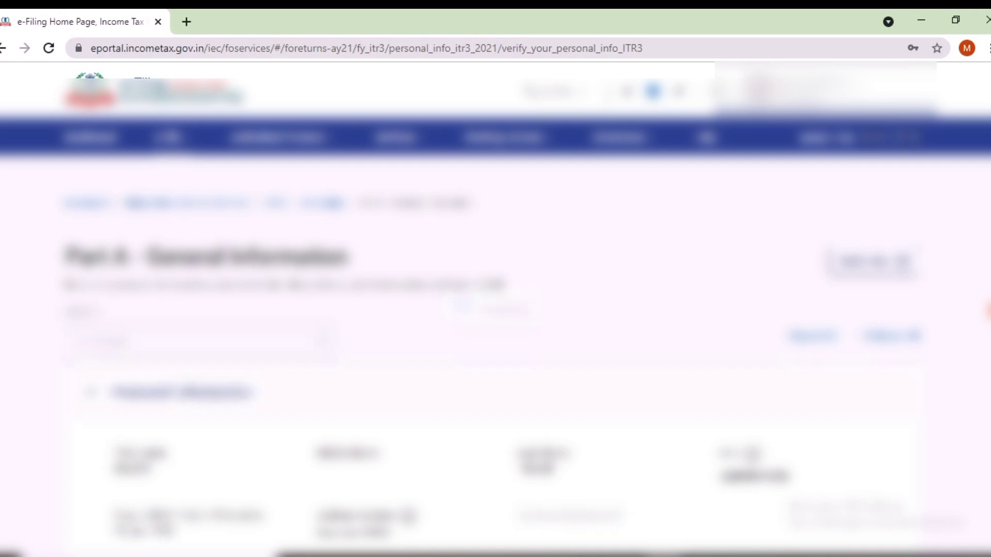
Step: Set residential status to Resident under the 182 days or more condition
{"action": "scroll", "coordinate": [495, 310], "scroll_direction": "down", "scroll_amount": 7}
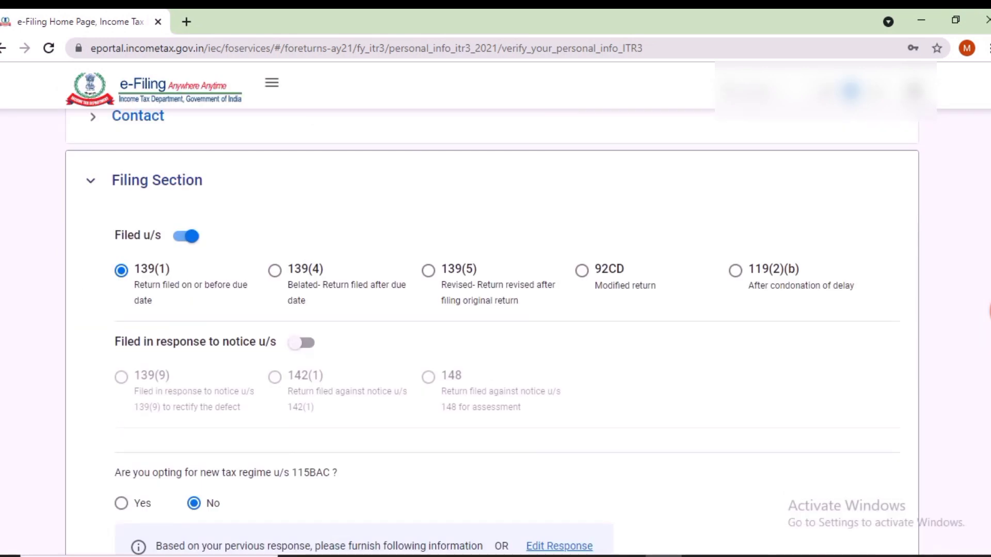
{"action": "scroll", "coordinate": [495, 309], "scroll_direction": "down", "scroll_amount": 7}
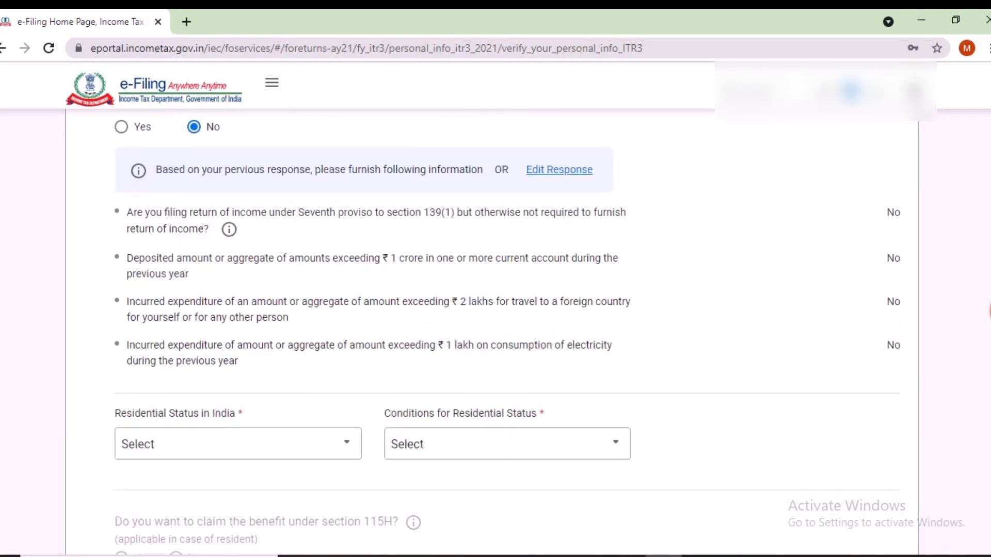
{"action": "scroll", "coordinate": [496, 309], "scroll_direction": "down", "scroll_amount": 3}
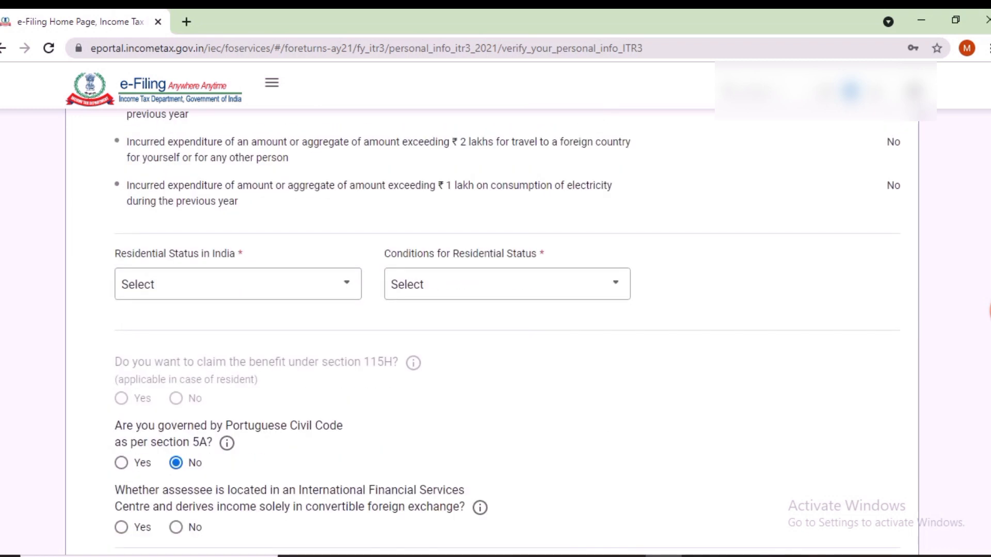
{"action": "left_click", "coordinate": [238, 284]}
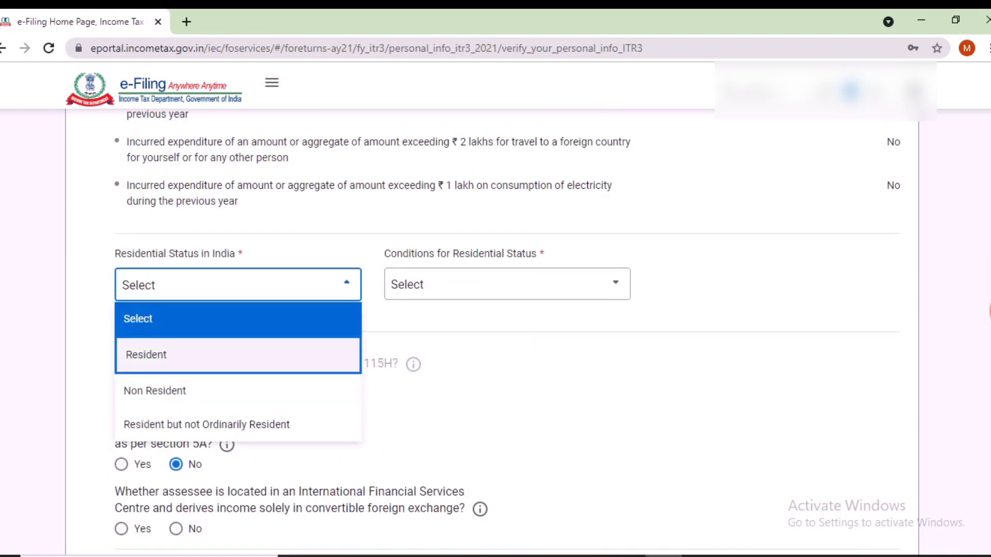
{"action": "left_click", "coordinate": [238, 355]}
{"action": "left_click", "coordinate": [507, 285]}
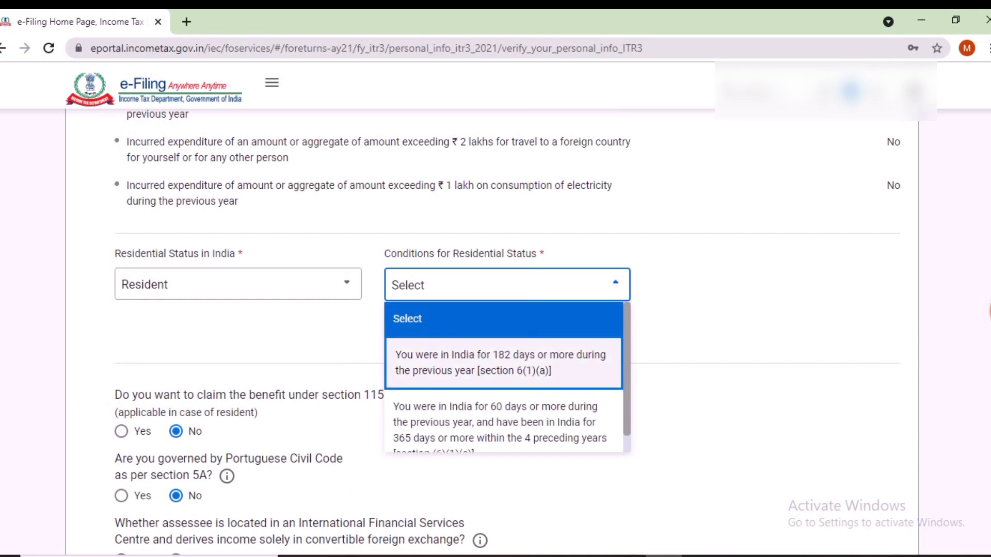
{"action": "left_click", "coordinate": [503, 363]}
Step: Answer No to the IFSC, representative assessee, company director and firm partner questions
{"action": "scroll", "coordinate": [504, 363], "scroll_direction": "down", "scroll_amount": 5}
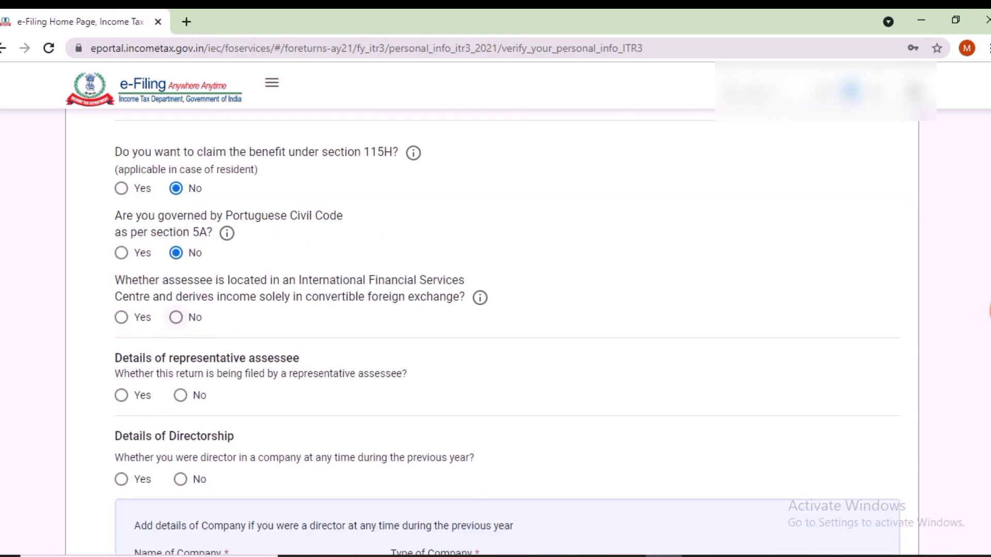
{"action": "left_click", "coordinate": [176, 317]}
{"action": "scroll", "coordinate": [495, 330], "scroll_direction": "down", "scroll_amount": 2}
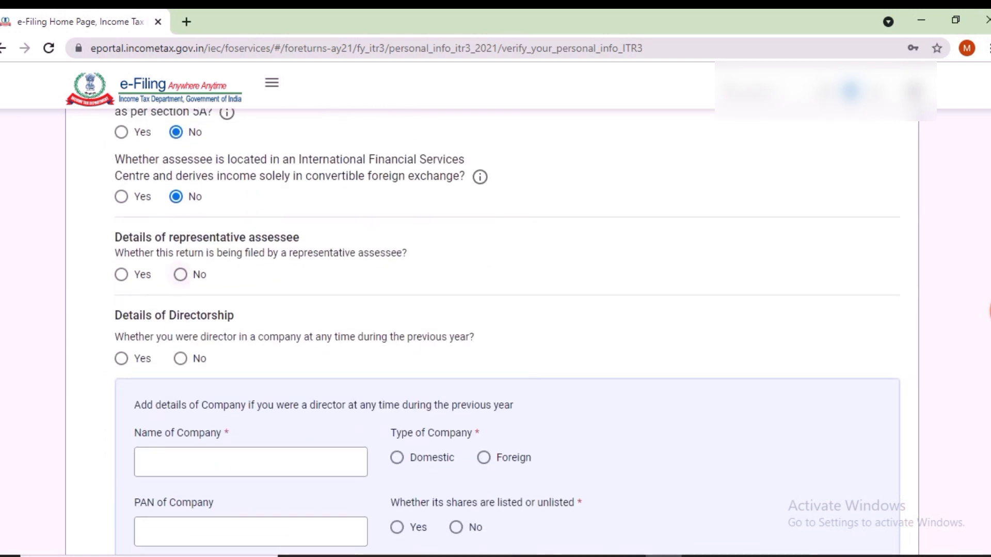
{"action": "left_click", "coordinate": [180, 274]}
{"action": "scroll", "coordinate": [180, 274], "scroll_direction": "down", "scroll_amount": 2}
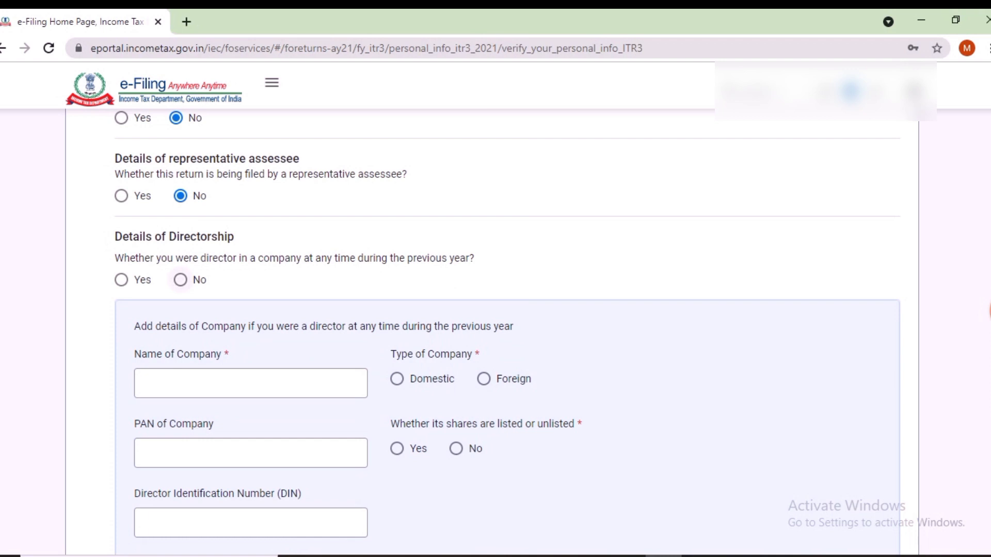
{"action": "left_click", "coordinate": [180, 280]}
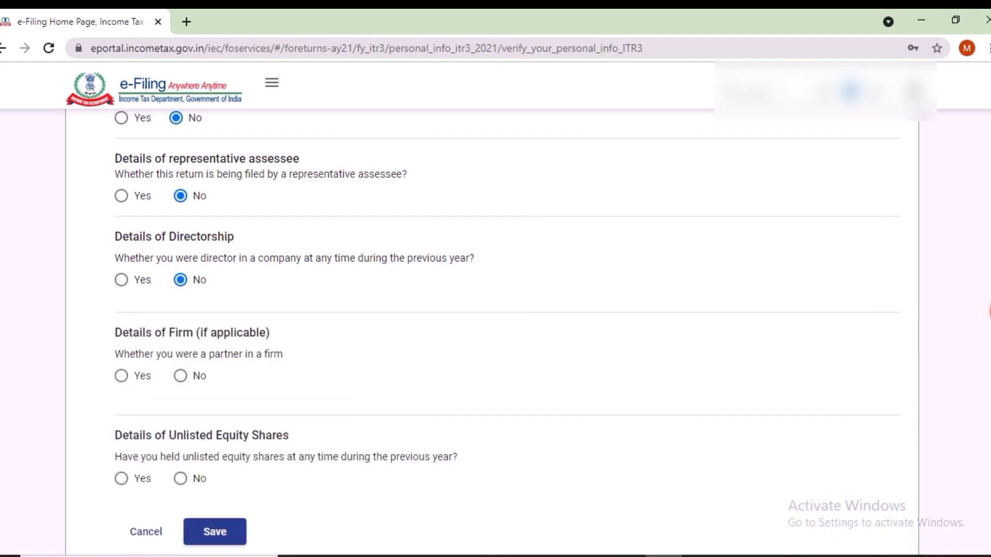
{"action": "scroll", "coordinate": [492, 330], "scroll_direction": "down", "scroll_amount": 4}
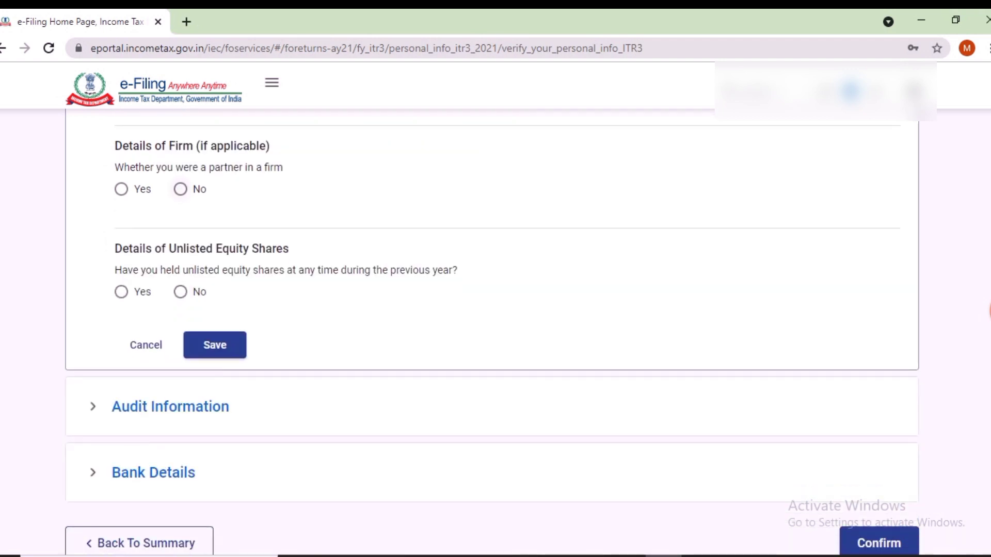
{"action": "left_click", "coordinate": [180, 189]}
Step: Save the Filing Section with No for unlisted shares; answer No for 44AA, presumptive income, turnover
{"action": "left_click", "coordinate": [180, 292]}
{"action": "left_click", "coordinate": [215, 345]}
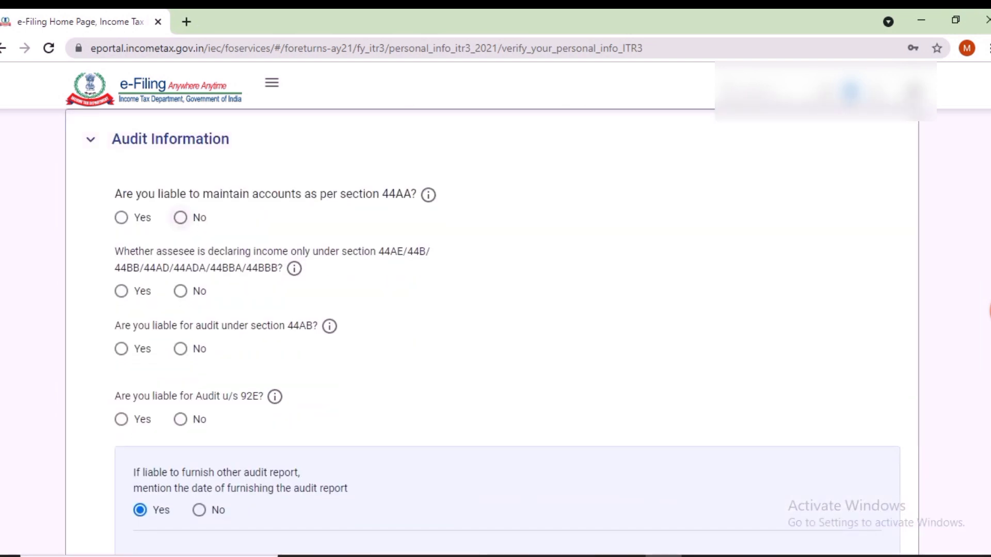
{"action": "left_click", "coordinate": [180, 217]}
{"action": "scroll", "coordinate": [492, 330], "scroll_direction": "down", "scroll_amount": 2}
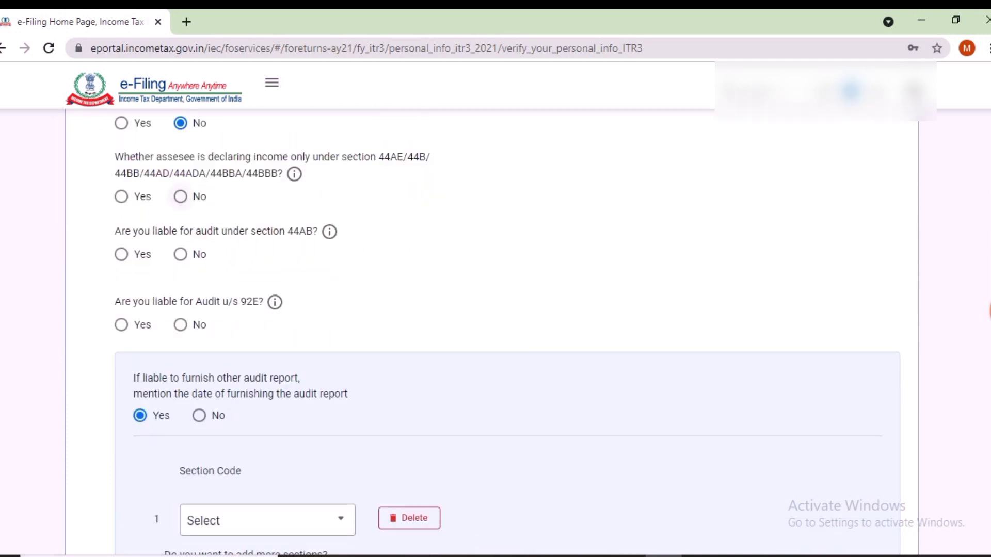
{"action": "left_click", "coordinate": [180, 197]}
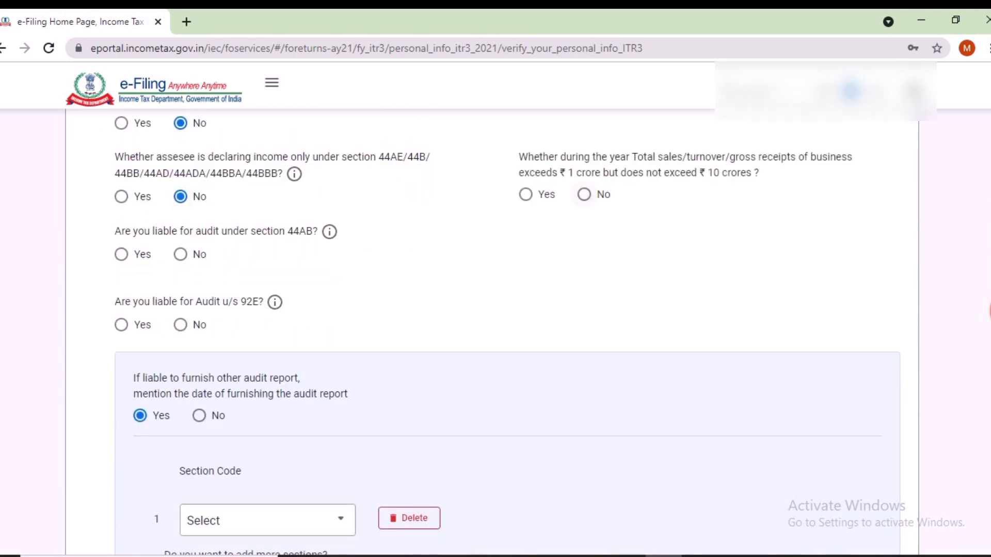
{"action": "left_click", "coordinate": [583, 194]}
Step: Answer No to 44AB, 92E, other audit report and other-Act audit questions, and save
{"action": "scroll", "coordinate": [583, 206], "scroll_direction": "up", "scroll_amount": 1}
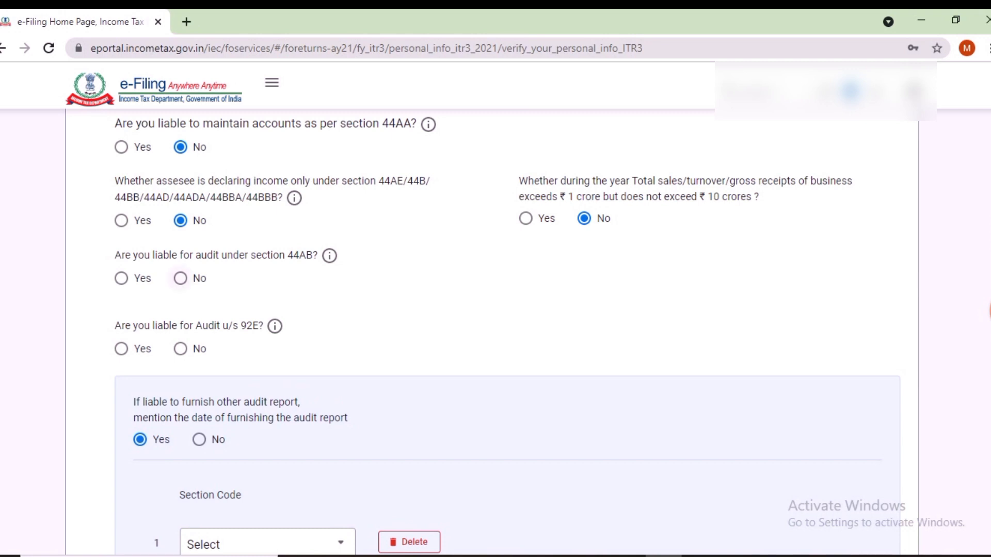
{"action": "left_click", "coordinate": [180, 278]}
{"action": "left_click", "coordinate": [180, 348]}
{"action": "left_click", "coordinate": [198, 440]}
{"action": "scroll", "coordinate": [495, 330], "scroll_direction": "down", "scroll_amount": 3}
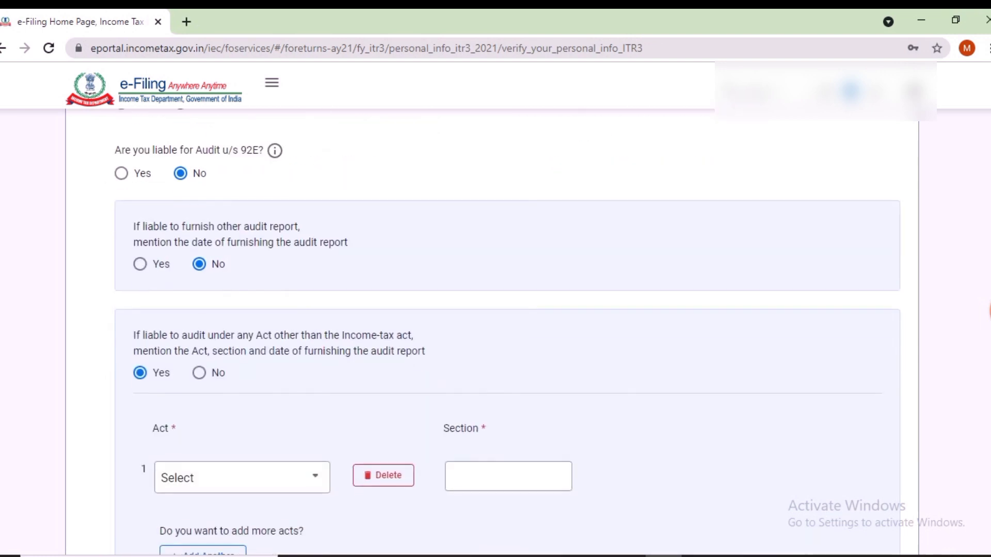
{"action": "left_click", "coordinate": [198, 372]}
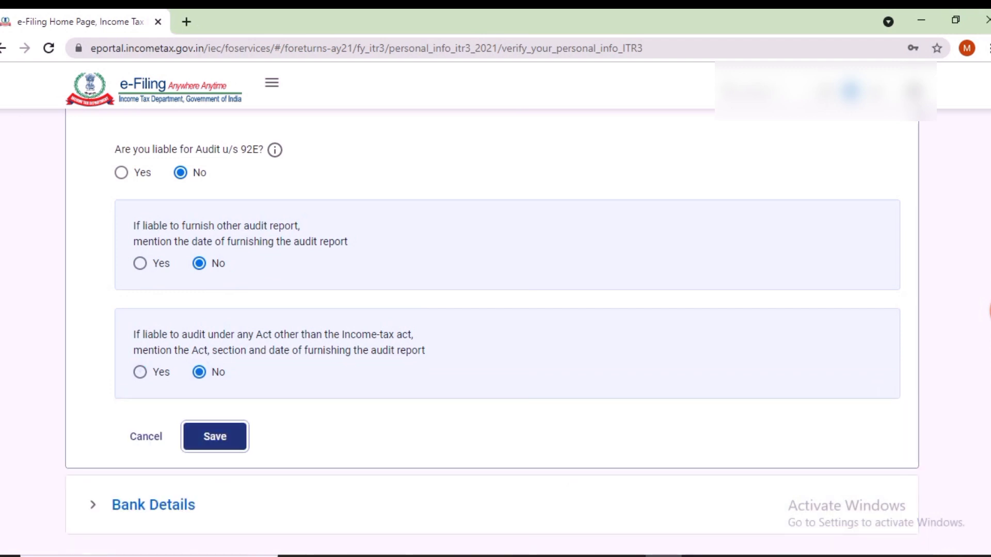
{"action": "left_click", "coordinate": [215, 436]}
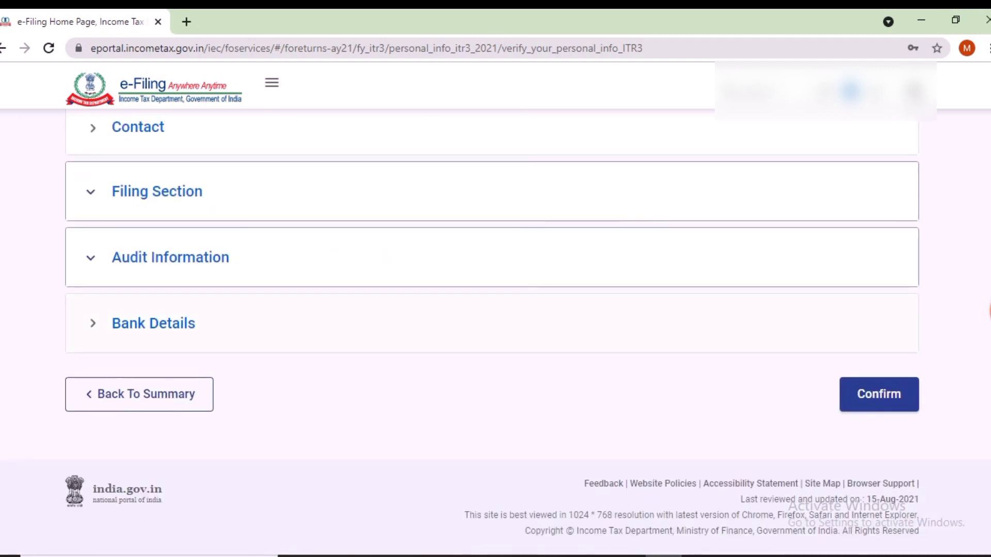
Step: Review the nominated accounts under Bank Details and confirm Part A - General
{"action": "left_click", "coordinate": [153, 323]}
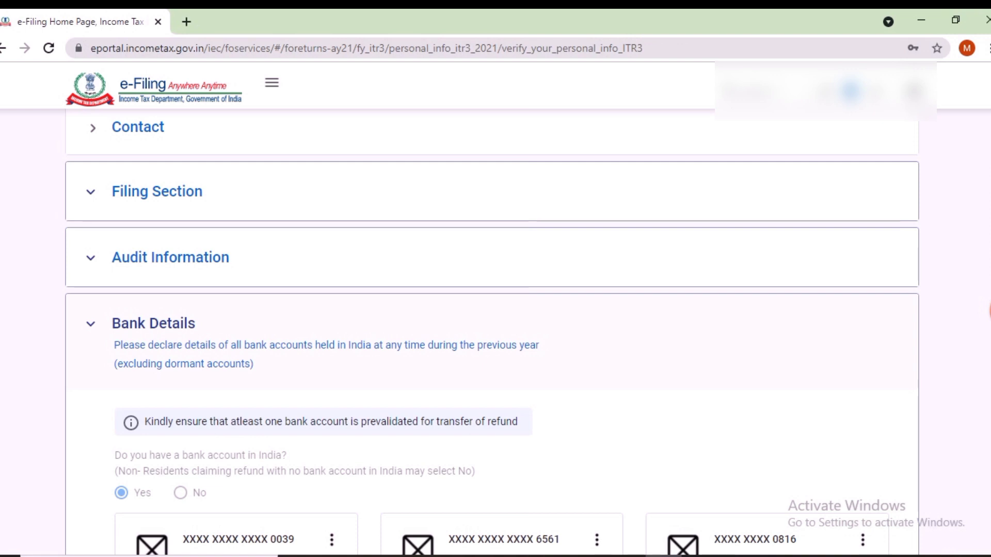
{"action": "scroll", "coordinate": [496, 335], "scroll_direction": "down", "scroll_amount": 5}
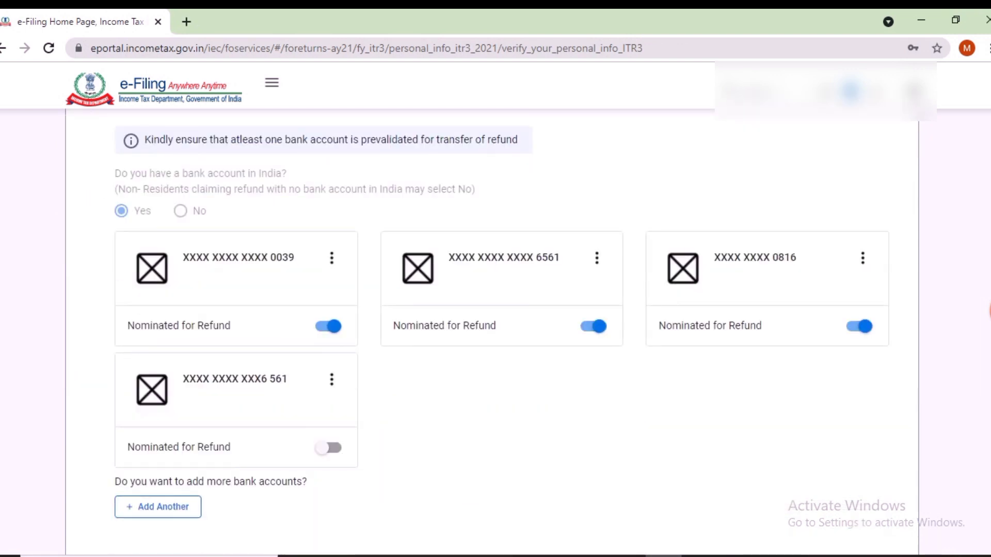
{"action": "scroll", "coordinate": [496, 330], "scroll_direction": "down", "scroll_amount": 5}
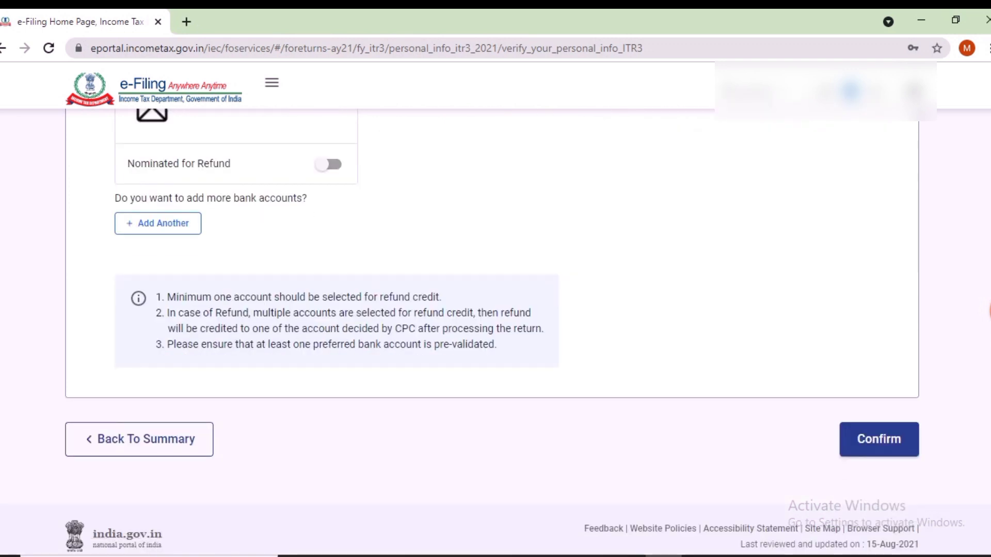
{"action": "left_click", "coordinate": [879, 439]}
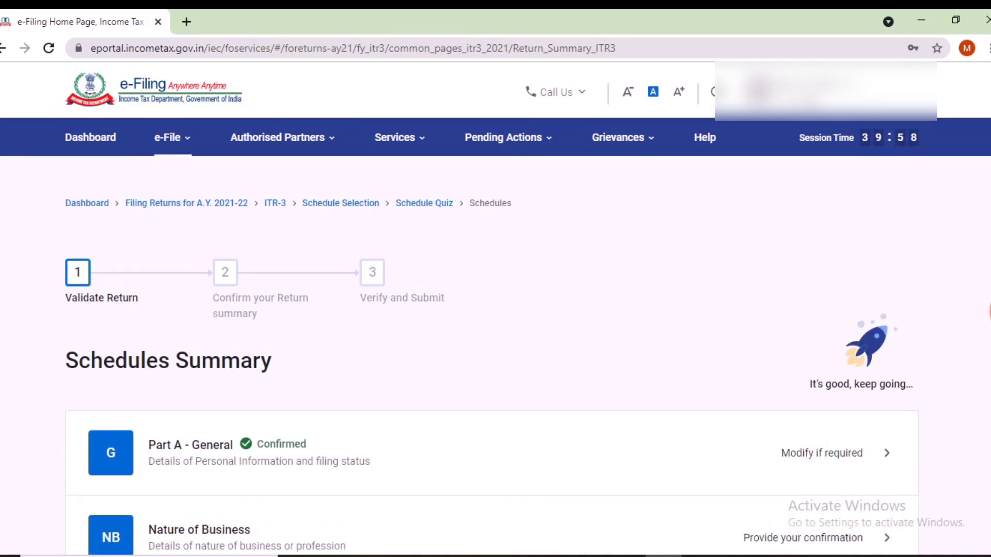
{"action": "scroll", "coordinate": [493, 361], "scroll_direction": "down", "scroll_amount": 1}
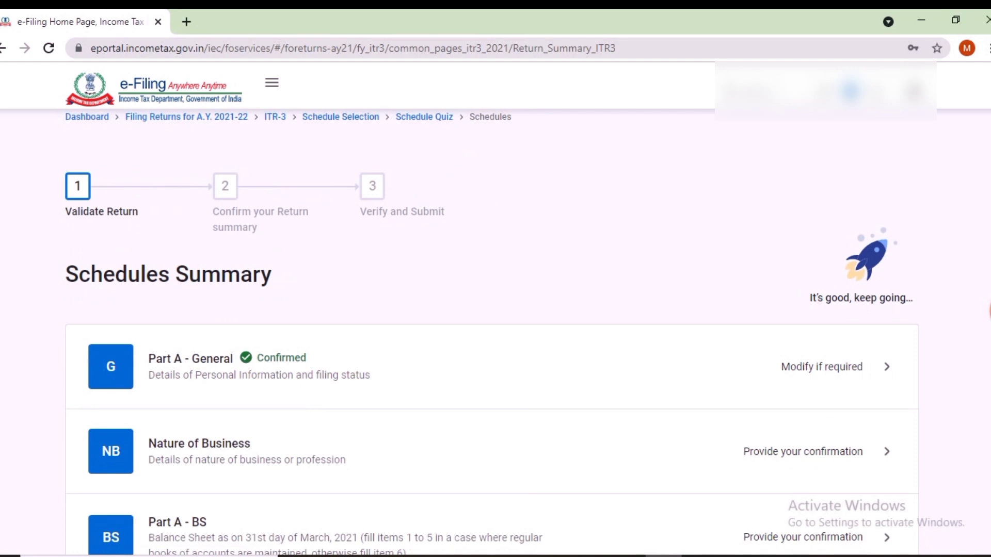
{"action": "scroll", "coordinate": [493, 335], "scroll_direction": "down", "scroll_amount": 4}
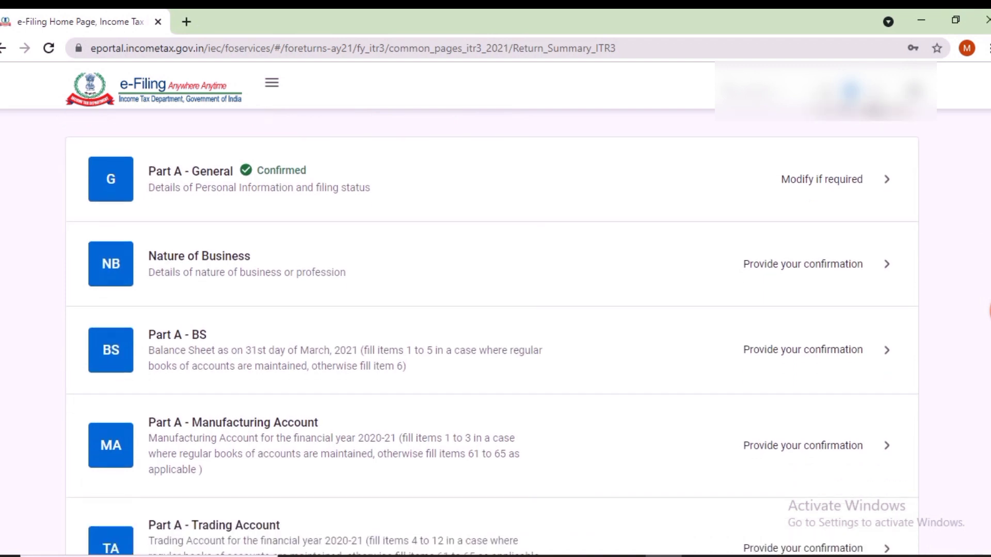
Step: In Part A - BS No Account Cases, enter 0 debtors, 0 creditors, 0 stock and ₹5,61,584 cash
{"action": "left_click", "coordinate": [177, 335]}
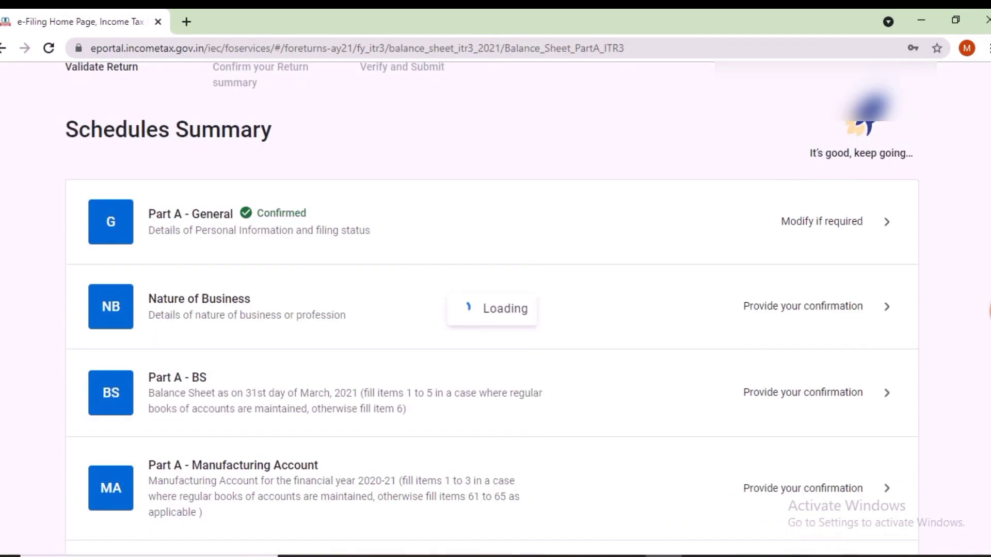
{"action": "scroll", "coordinate": [492, 333], "scroll_direction": "down", "scroll_amount": 2}
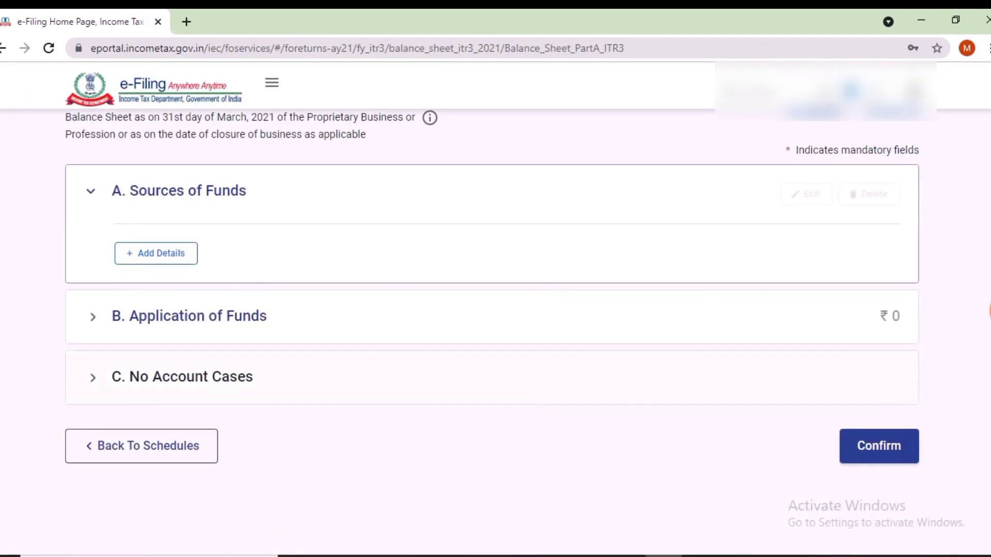
{"action": "left_click", "coordinate": [183, 378]}
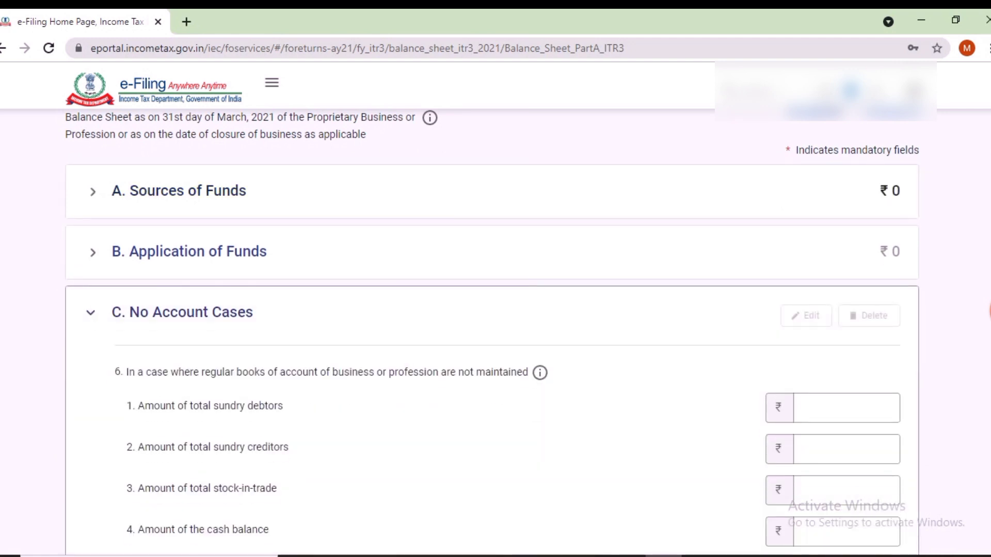
{"action": "left_click", "coordinate": [847, 408]}
{"action": "type", "text": "0"}
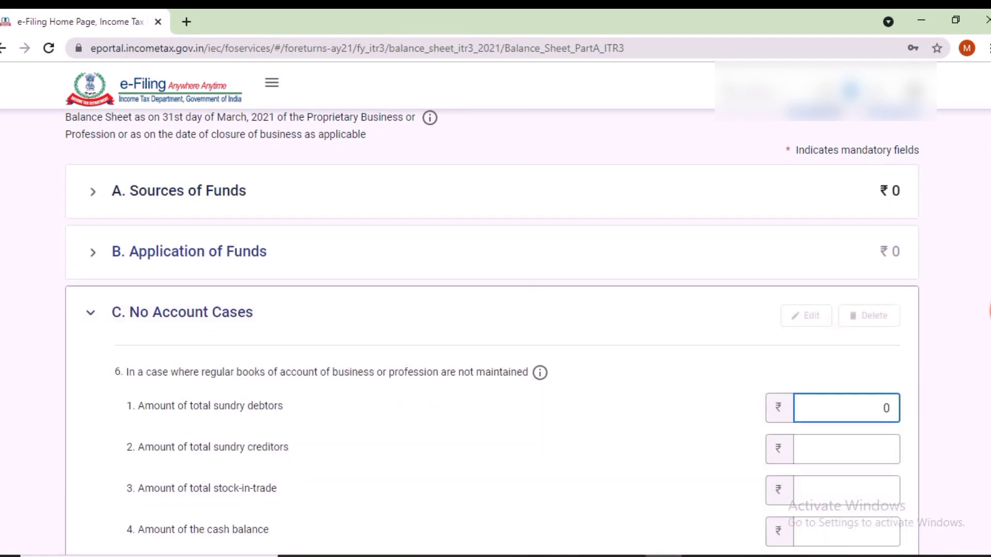
{"action": "left_click", "coordinate": [847, 450]}
{"action": "type", "text": "0"}
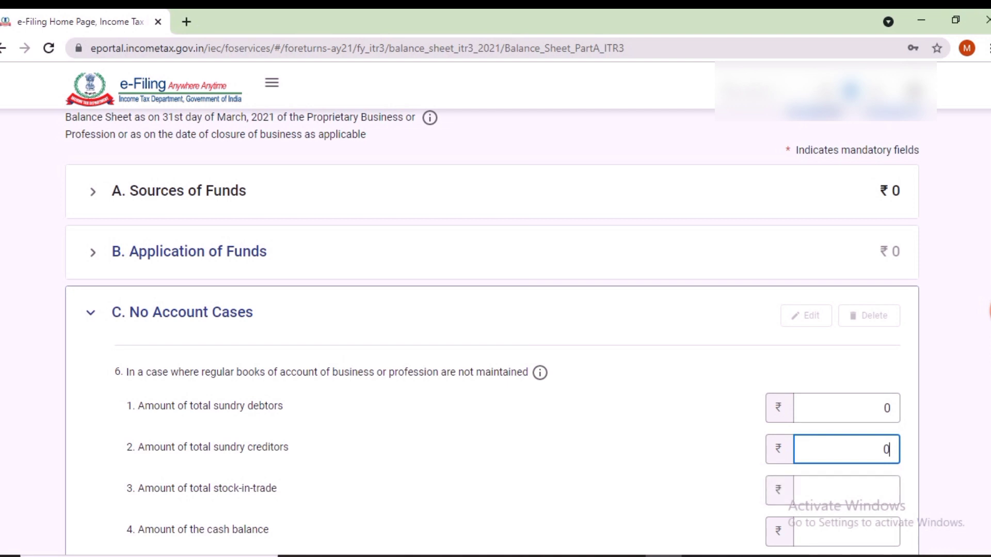
{"action": "scroll", "coordinate": [493, 331], "scroll_direction": "down", "scroll_amount": 3}
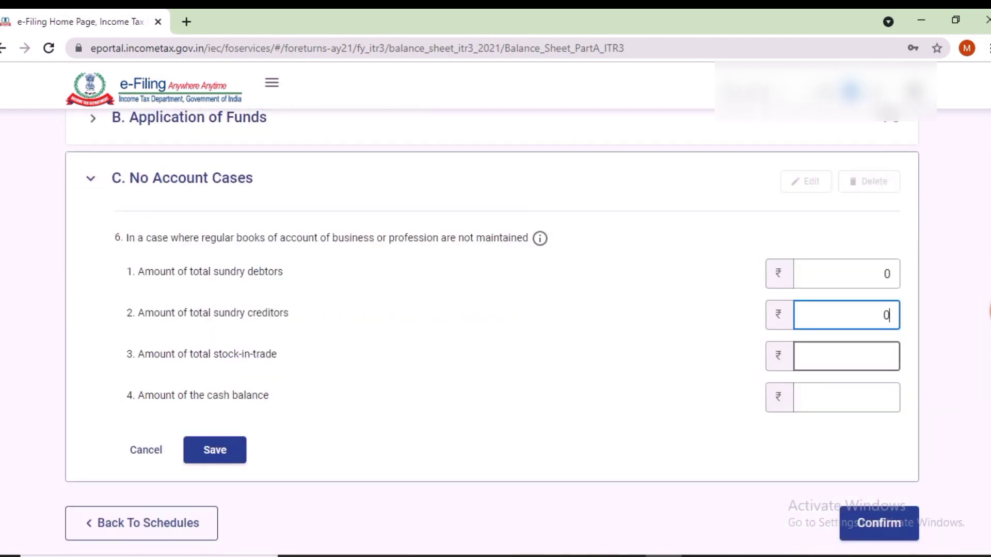
{"action": "left_click", "coordinate": [847, 357]}
{"action": "type", "text": "0"}
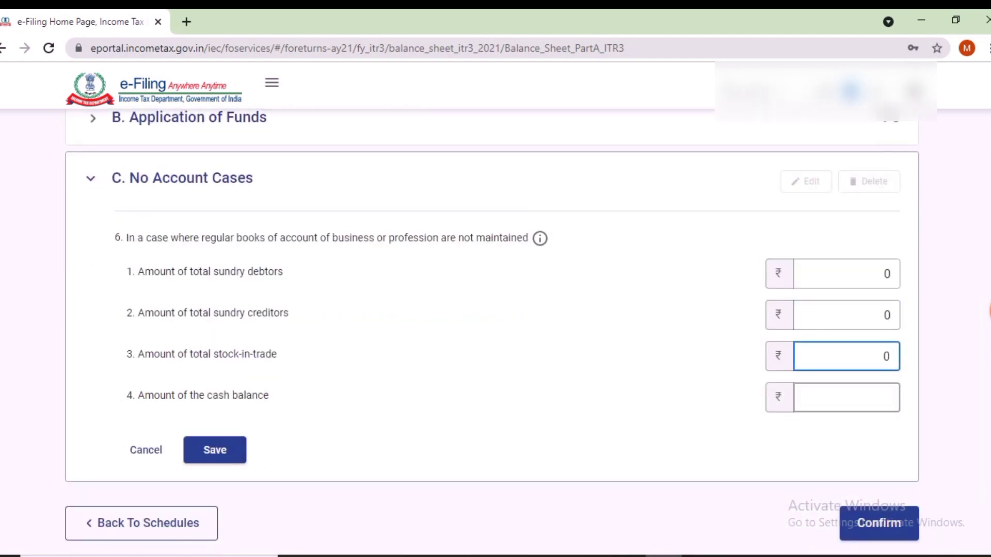
{"action": "left_click", "coordinate": [846, 398]}
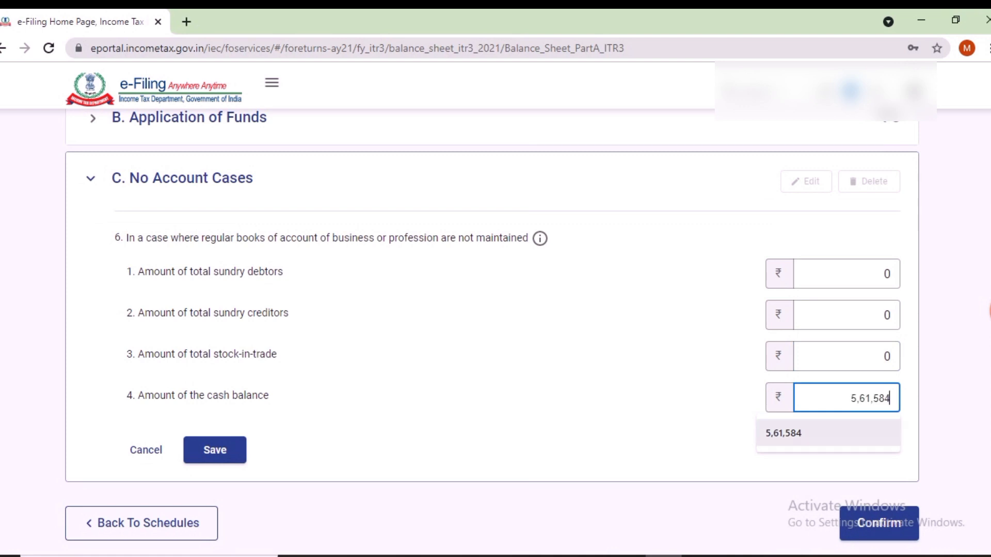
{"action": "key", "text": "Return"}
Step: Save the balance sheet amounts, confirm Part A - BS and dismiss the information notice
{"action": "scroll", "coordinate": [493, 334], "scroll_direction": "down", "scroll_amount": 3}
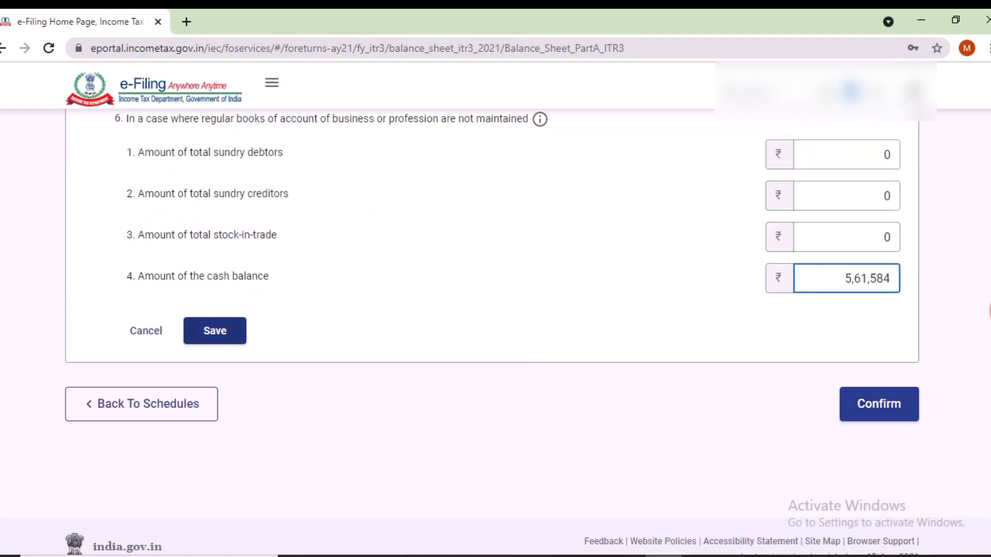
{"action": "left_click", "coordinate": [214, 331]}
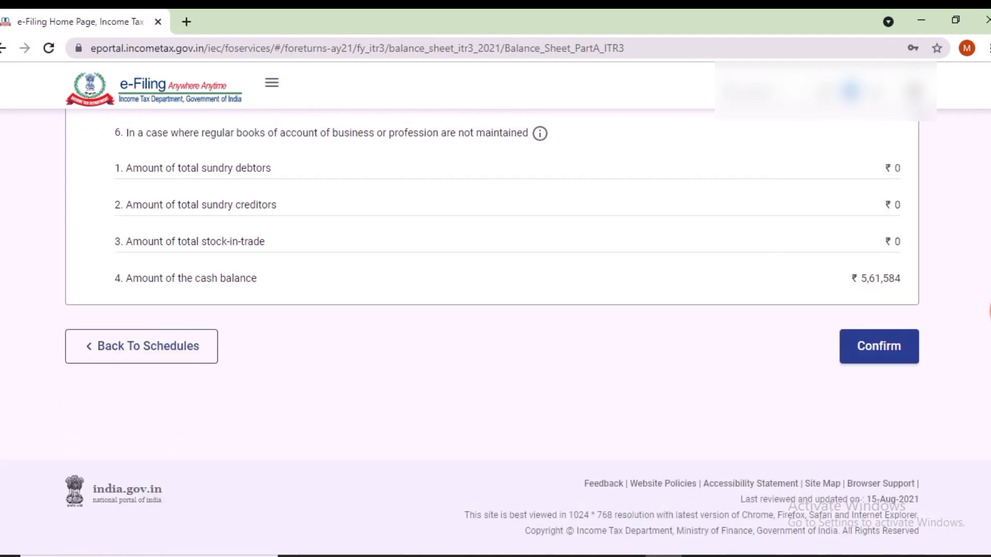
{"action": "left_click", "coordinate": [879, 347]}
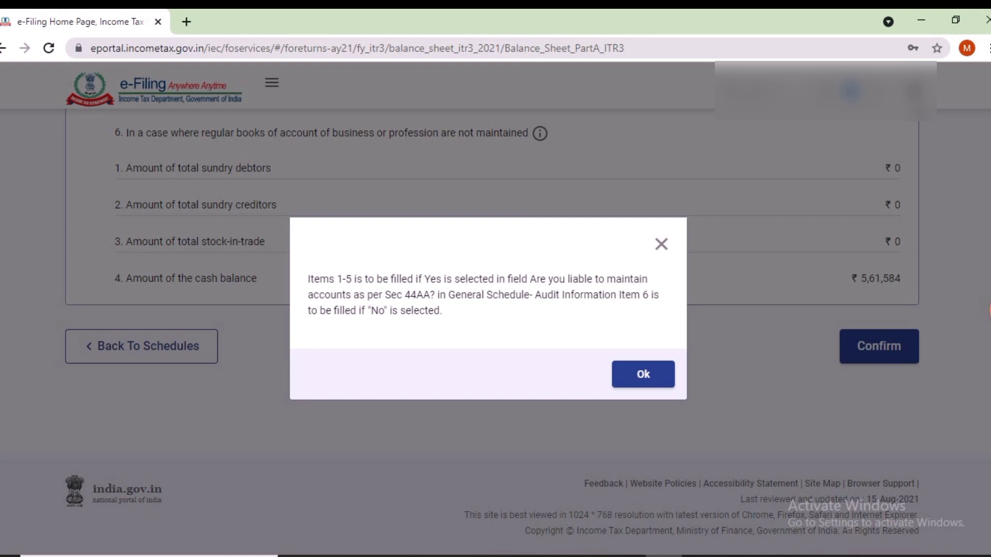
{"action": "left_click", "coordinate": [643, 374]}
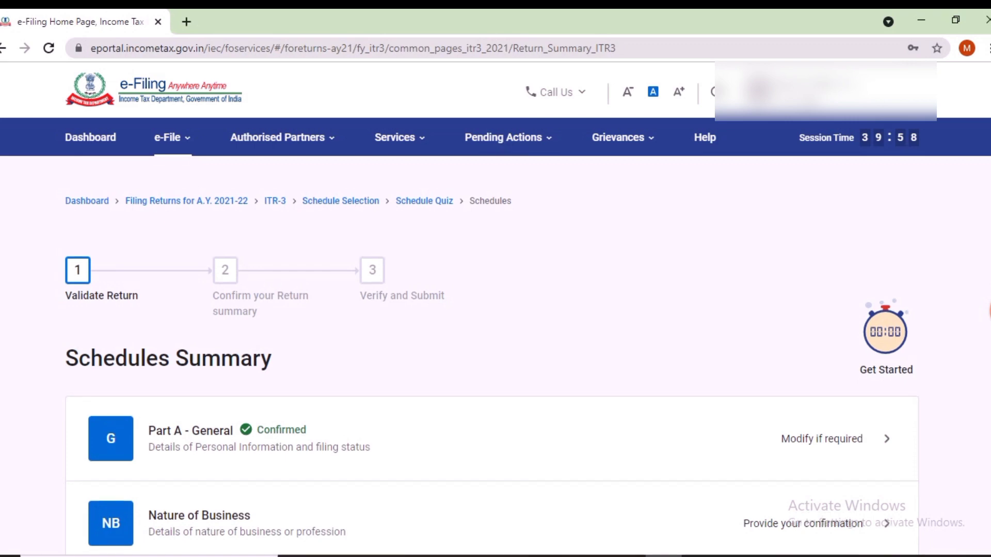
Step: In Part A - P & L No Account Cases, enter gross receipts of 0 by bank and 8,76,725 by other modes
{"action": "scroll", "coordinate": [493, 332], "scroll_direction": "down", "scroll_amount": 6}
{"action": "scroll", "coordinate": [493, 332], "scroll_direction": "down", "scroll_amount": 3}
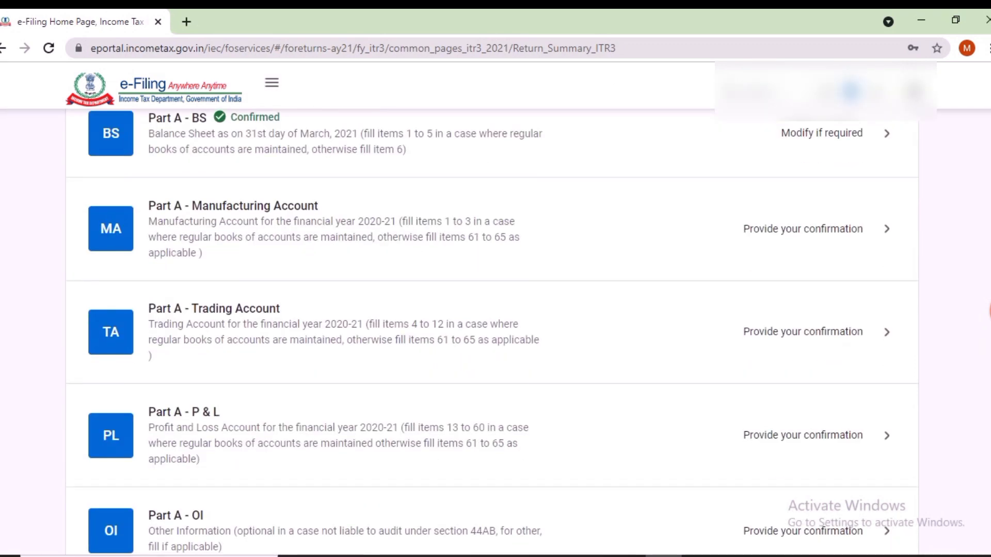
{"action": "left_click", "coordinate": [183, 412]}
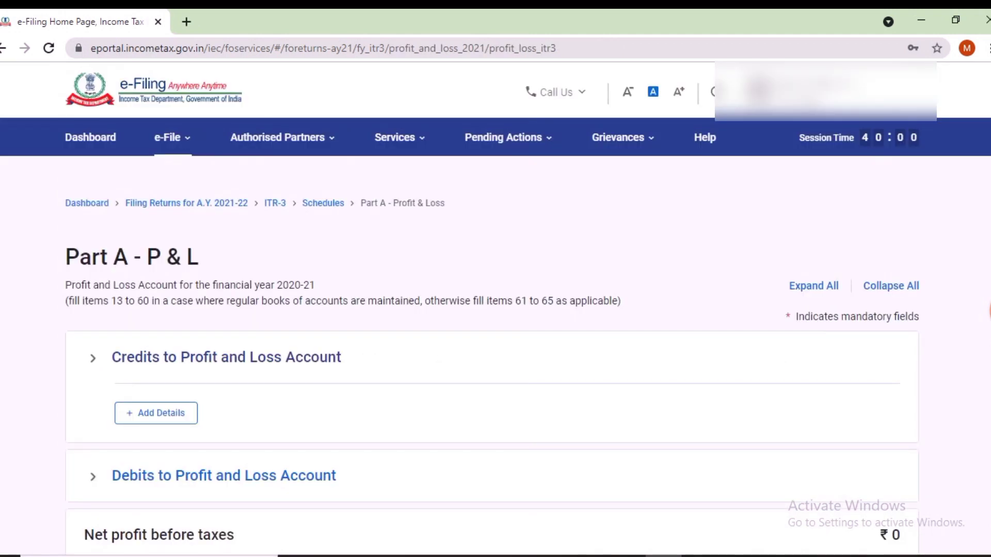
{"action": "scroll", "coordinate": [495, 310], "scroll_direction": "down", "scroll_amount": 6}
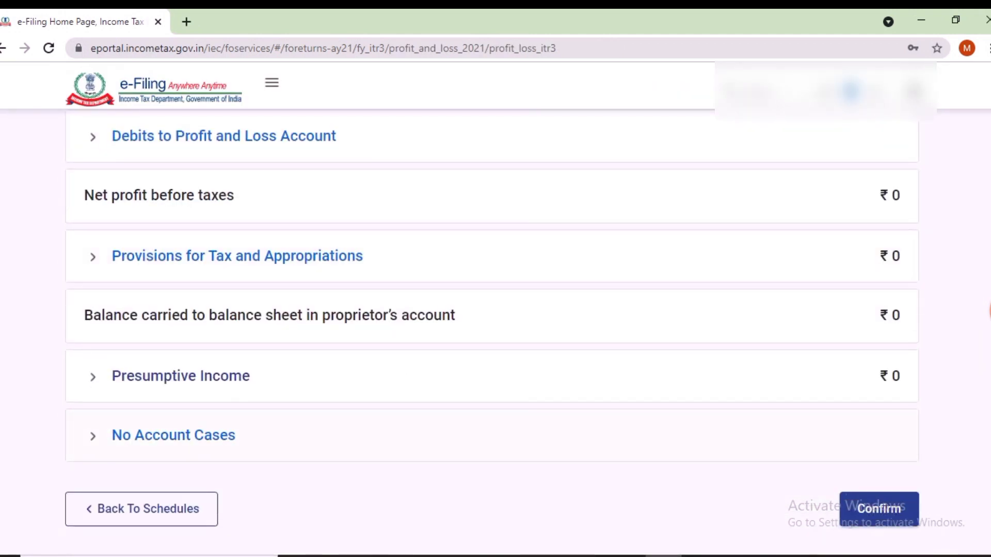
{"action": "left_click", "coordinate": [173, 435]}
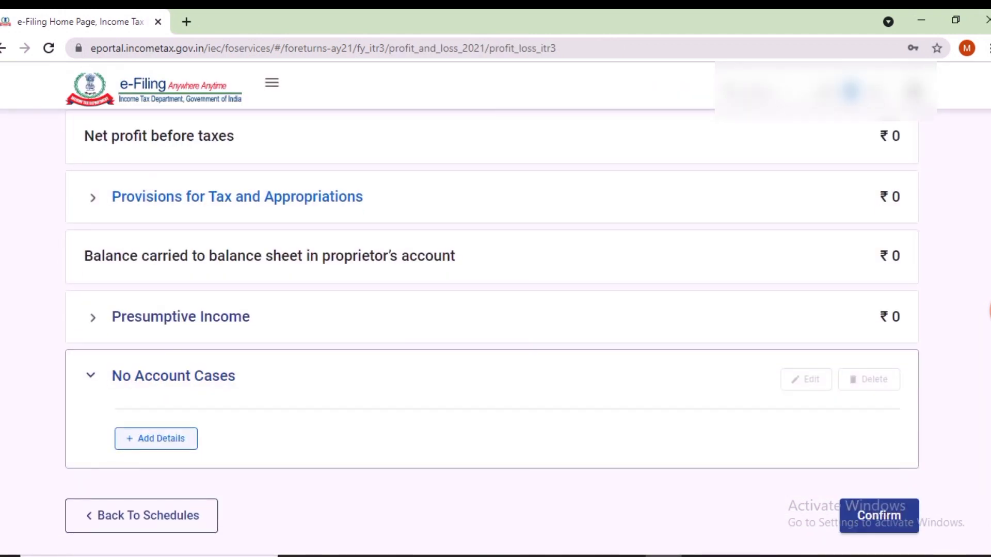
{"action": "left_click", "coordinate": [173, 438]}
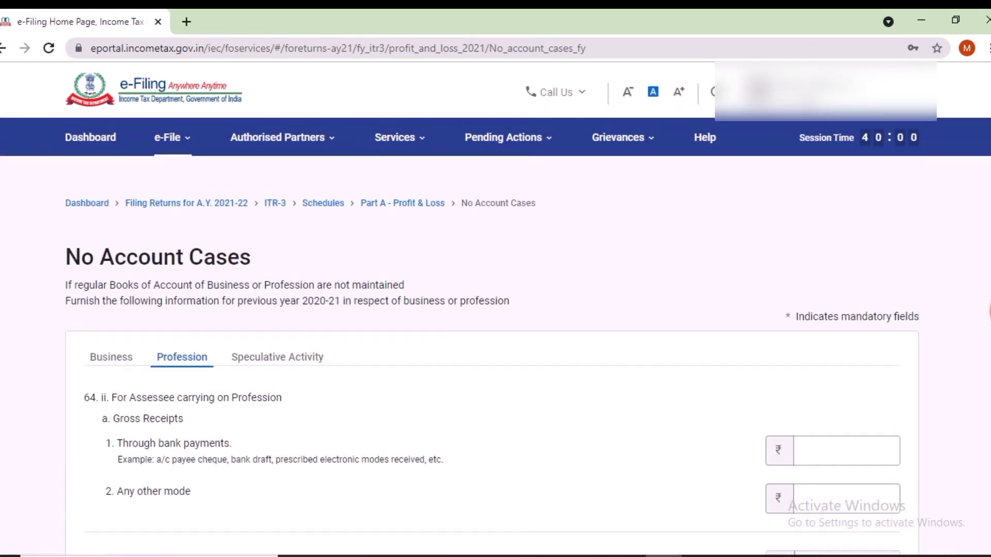
{"action": "left_click", "coordinate": [111, 358]}
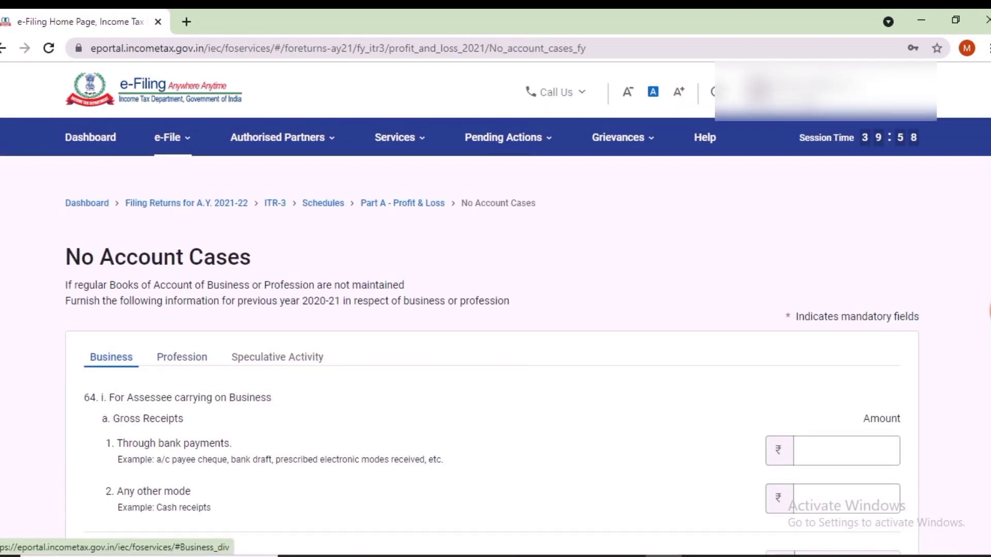
{"action": "scroll", "coordinate": [492, 361], "scroll_direction": "down", "scroll_amount": 2}
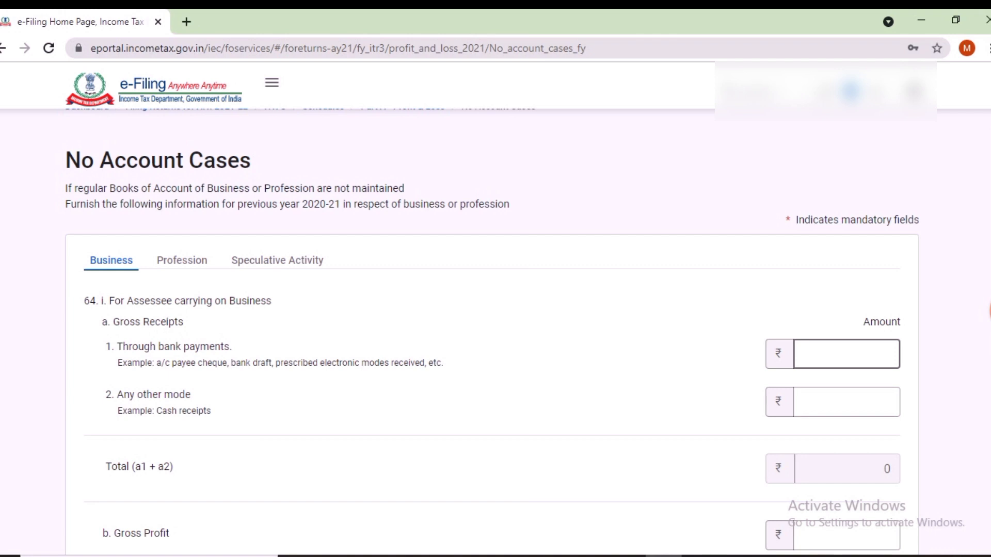
{"action": "left_click", "coordinate": [847, 355]}
{"action": "type", "text": "0"}
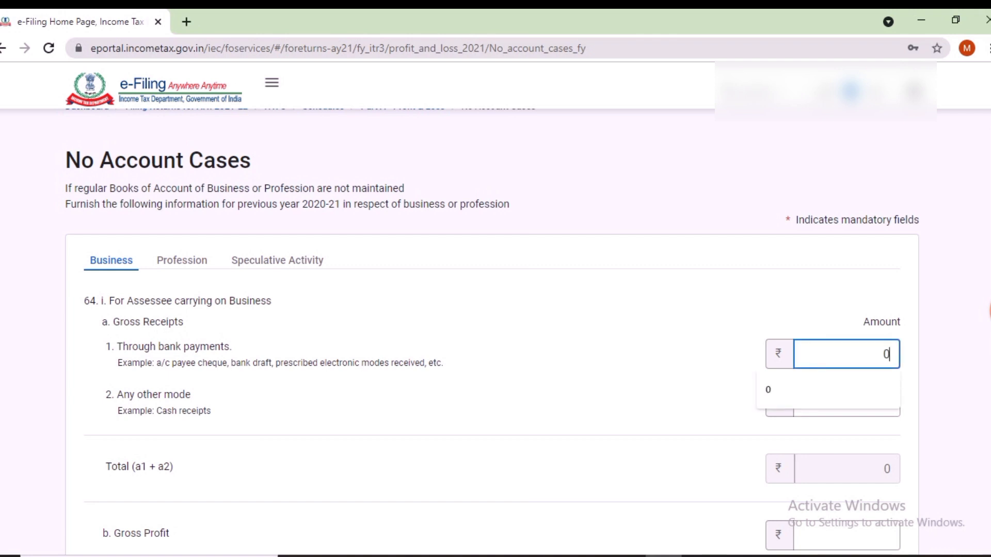
{"action": "left_click", "coordinate": [846, 402]}
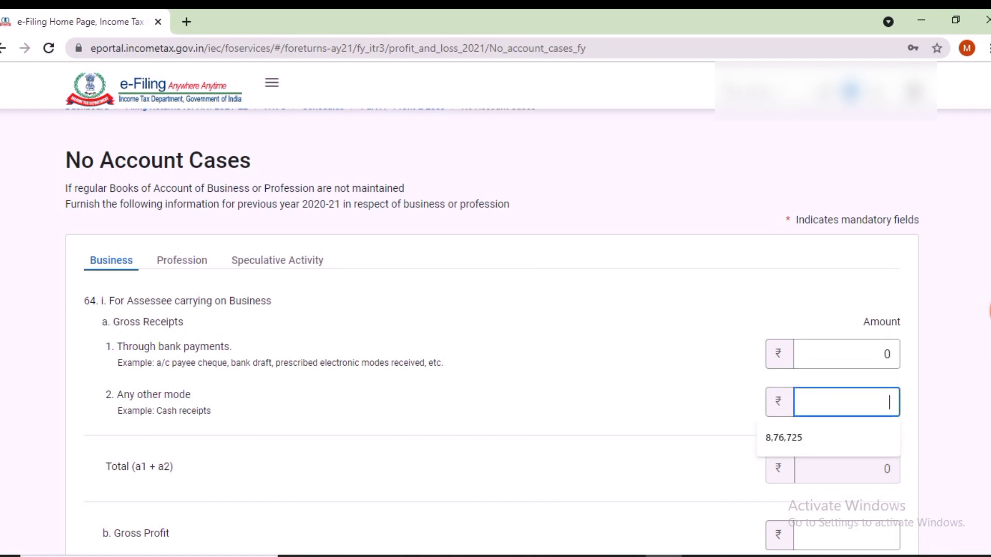
{"action": "key", "text": "Return"}
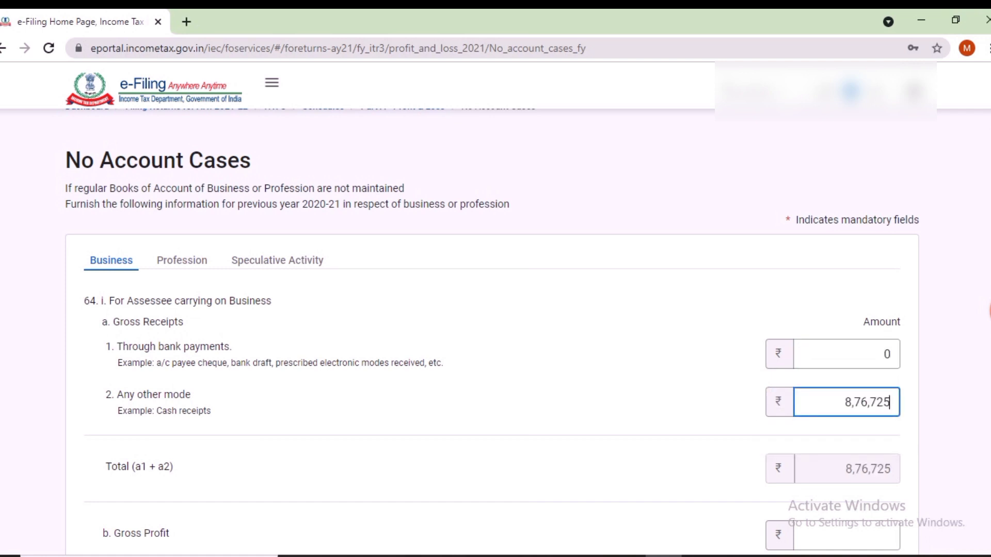
Step: Record gross profit 8,76,725 and expenses 5,82,130, save them and confirm Part A - P & L
{"action": "scroll", "coordinate": [496, 330], "scroll_direction": "down", "scroll_amount": 4}
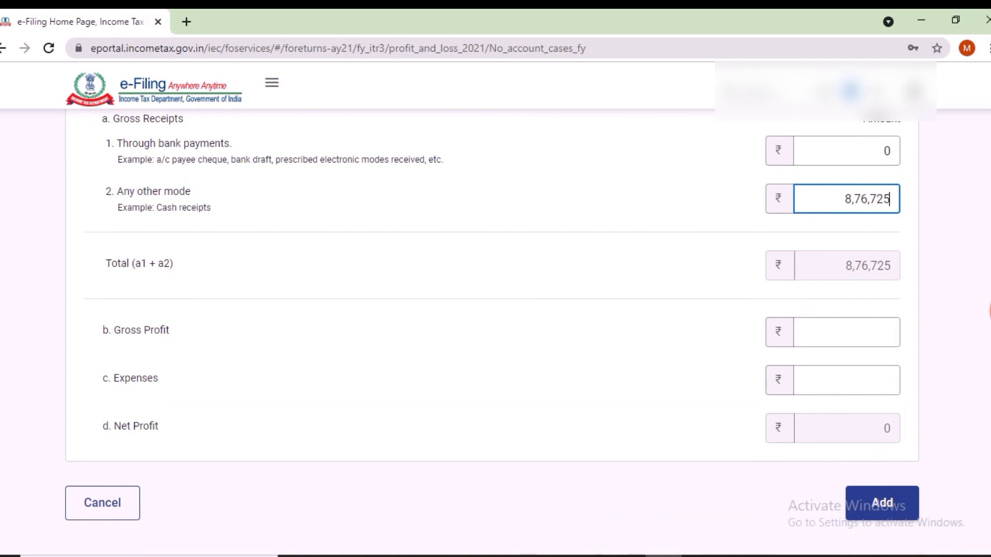
{"action": "left_click", "coordinate": [846, 333]}
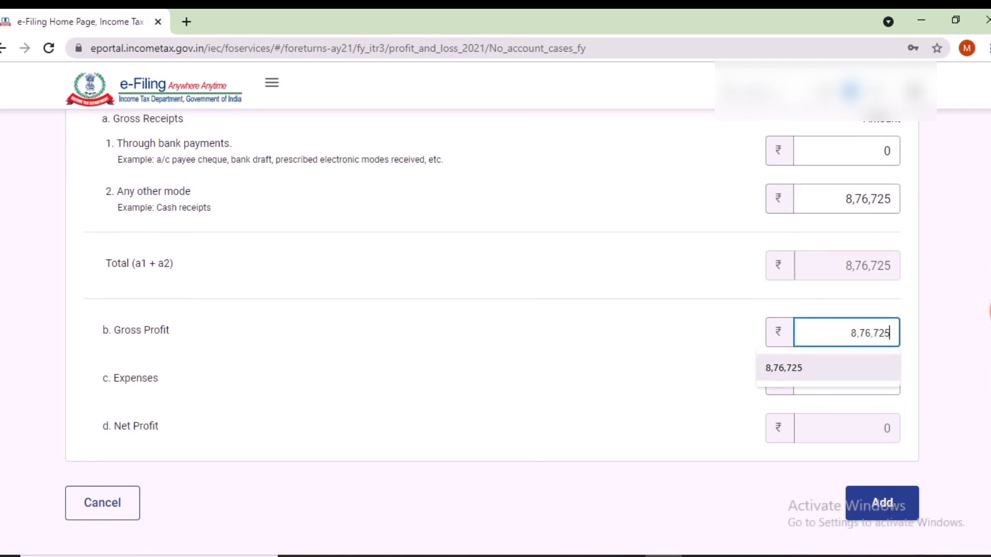
{"action": "left_click", "coordinate": [828, 368]}
{"action": "left_click", "coordinate": [847, 381]}
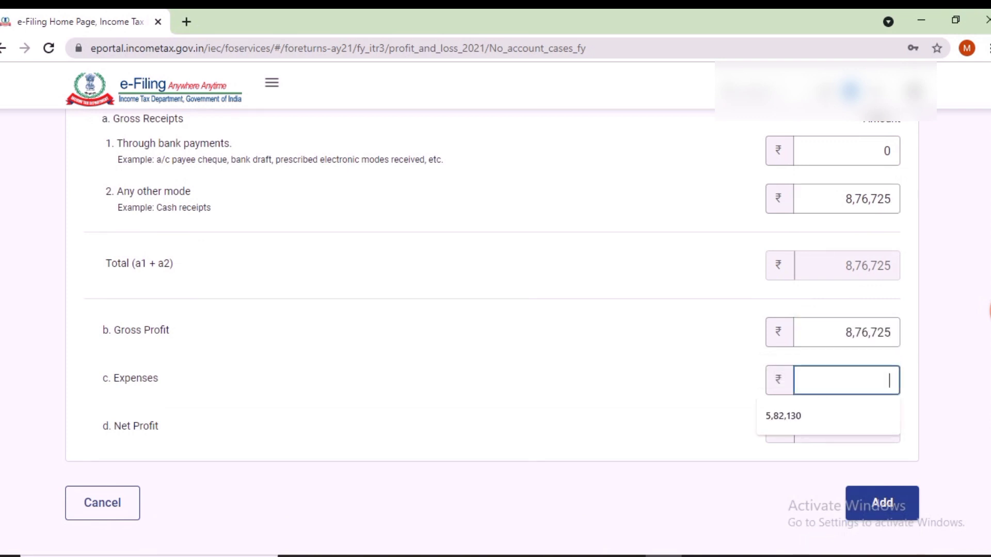
{"action": "left_click", "coordinate": [828, 417]}
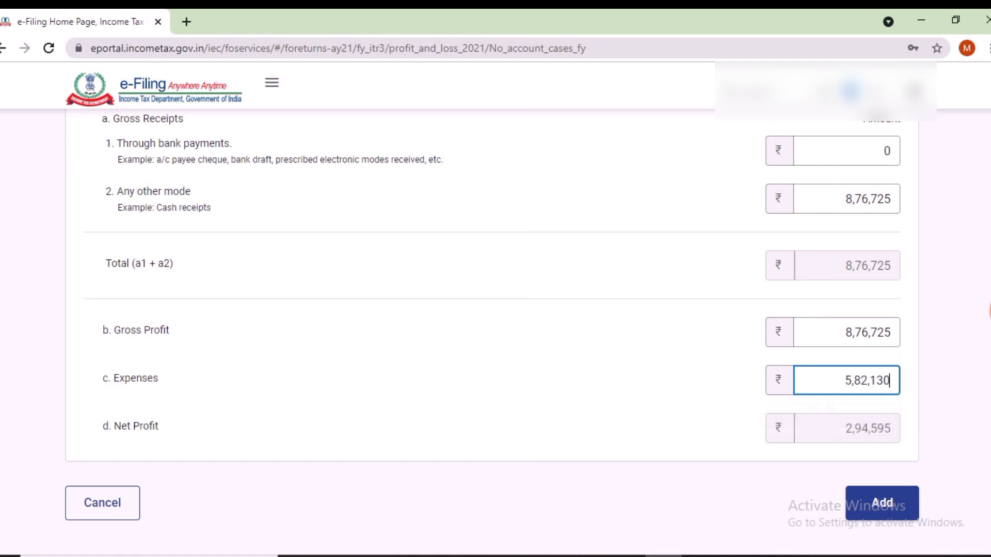
{"action": "left_click", "coordinate": [882, 503]}
{"action": "scroll", "coordinate": [496, 283], "scroll_direction": "down", "scroll_amount": 2}
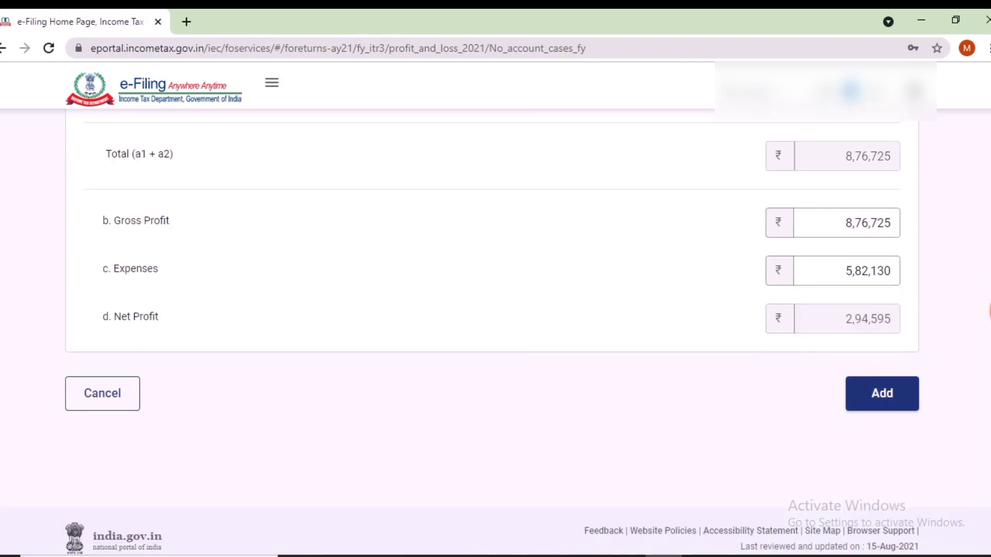
{"action": "left_click", "coordinate": [882, 394]}
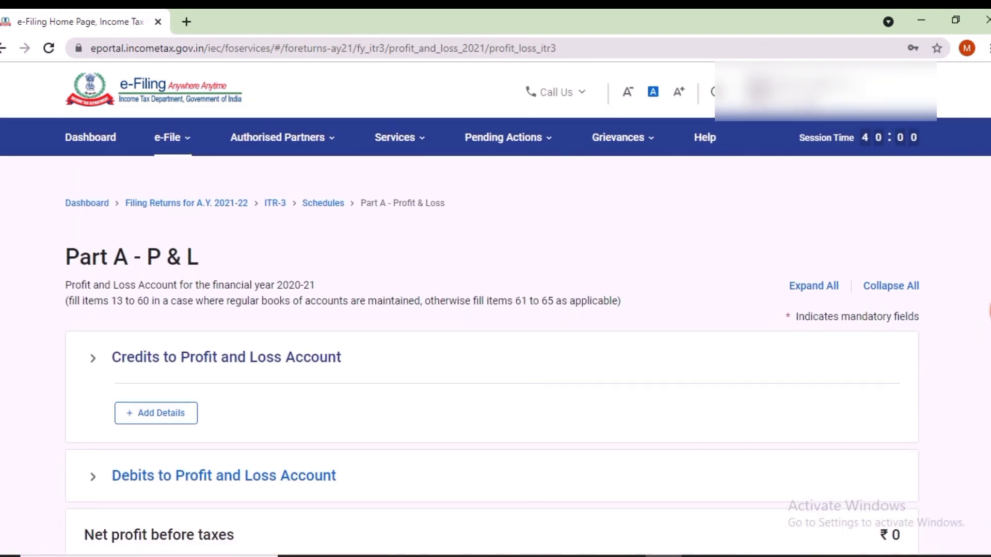
{"action": "scroll", "coordinate": [496, 310], "scroll_direction": "down", "scroll_amount": 4}
{"action": "scroll", "coordinate": [496, 310], "scroll_direction": "down", "scroll_amount": 4}
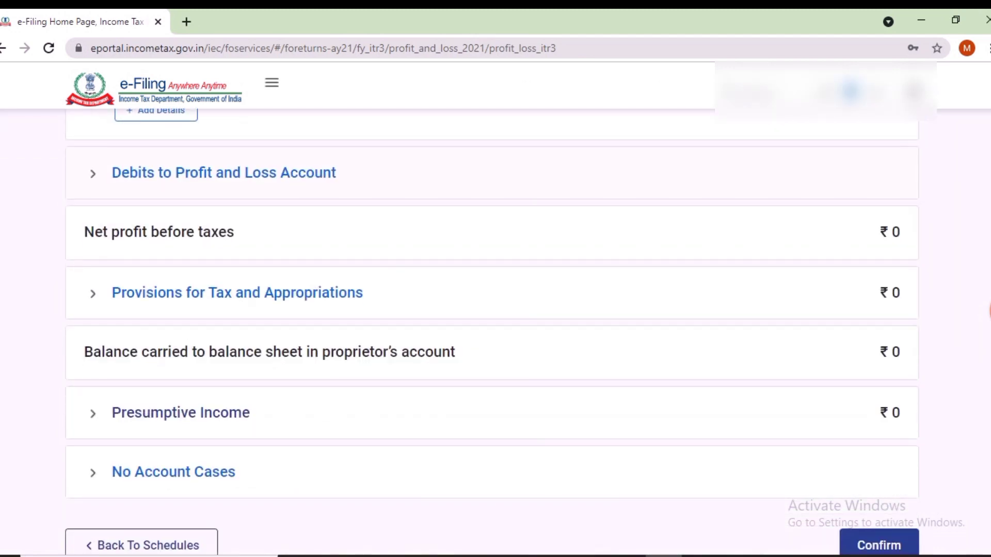
{"action": "left_click", "coordinate": [879, 430]}
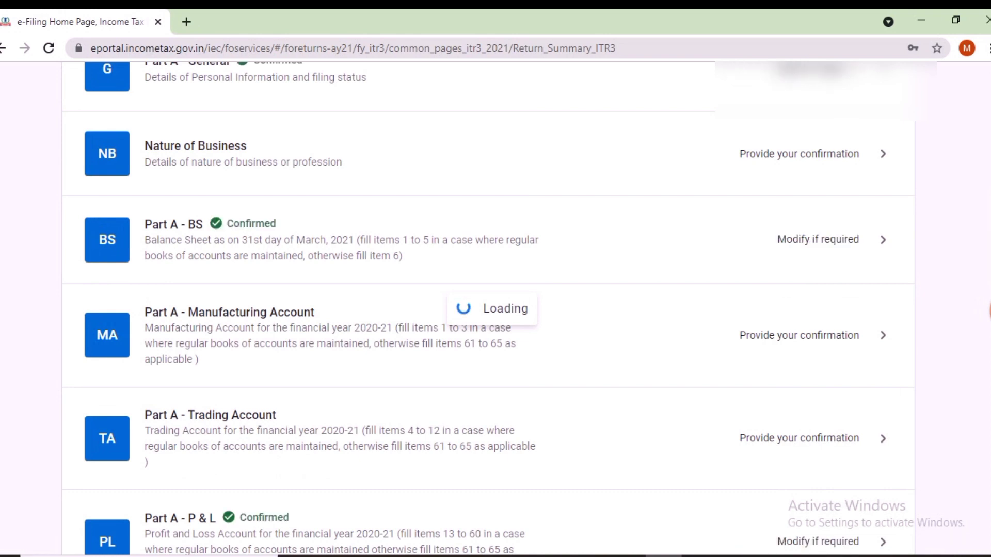
Step: Review the Part A - Trading Account, showing ₹0 gross profit, without confirming it
{"action": "scroll", "coordinate": [493, 331], "scroll_direction": "down", "scroll_amount": 5}
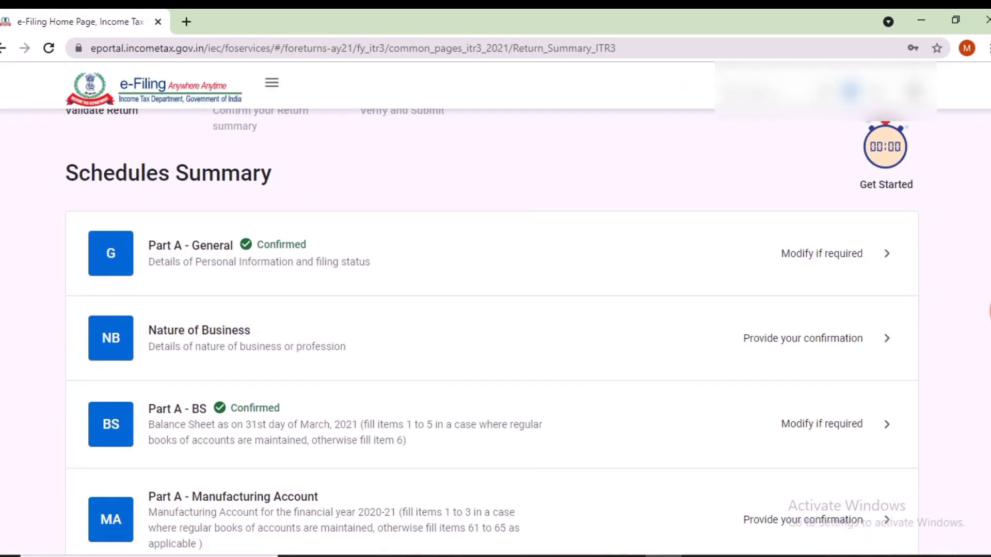
{"action": "scroll", "coordinate": [492, 330], "scroll_direction": "down", "scroll_amount": 3}
{"action": "left_click", "coordinate": [803, 363]}
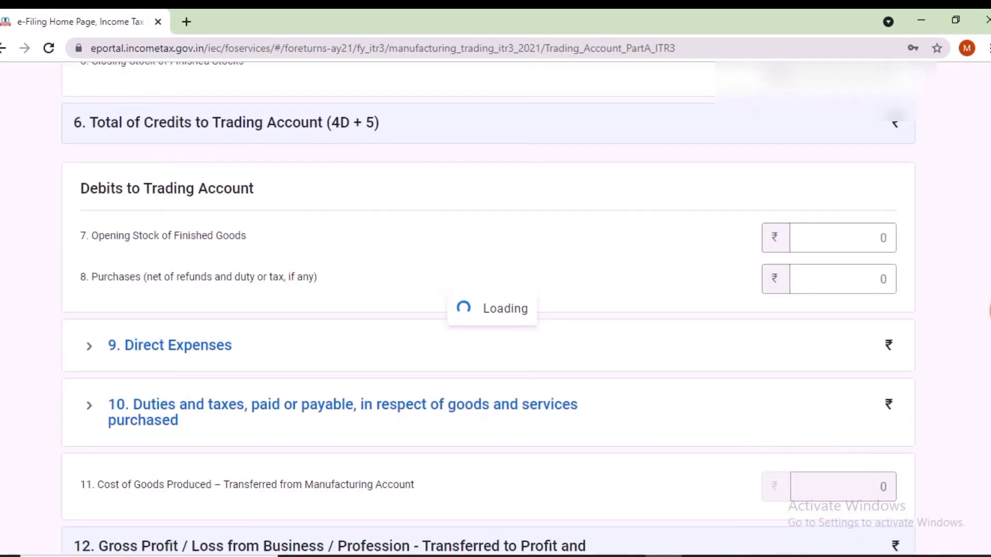
{"action": "scroll", "coordinate": [492, 331], "scroll_direction": "down", "scroll_amount": 11}
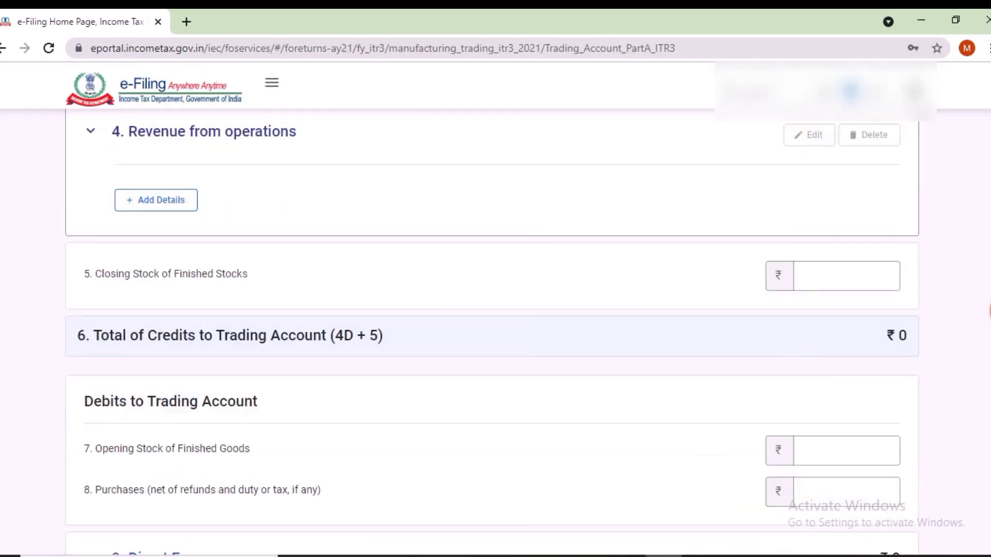
{"action": "scroll", "coordinate": [492, 310], "scroll_direction": "down", "scroll_amount": 2}
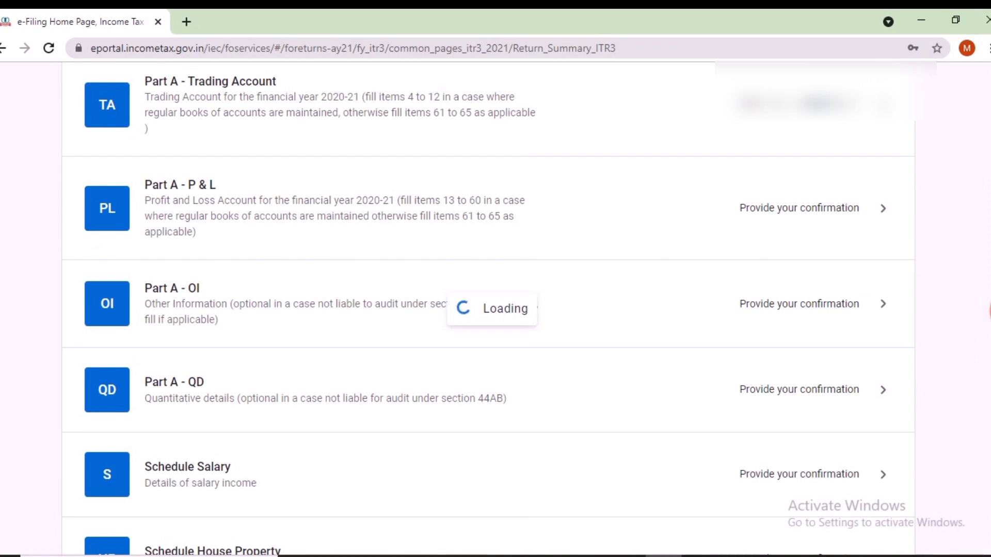
{"action": "scroll", "coordinate": [492, 310], "scroll_direction": "down", "scroll_amount": 7}
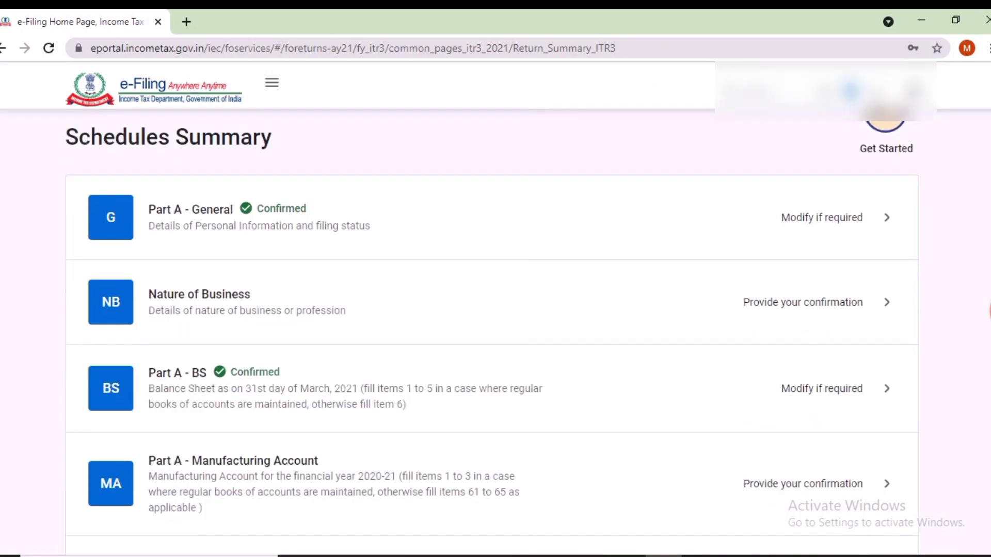
{"action": "scroll", "coordinate": [493, 310], "scroll_direction": "down", "scroll_amount": 4}
{"action": "scroll", "coordinate": [492, 331], "scroll_direction": "down", "scroll_amount": 8}
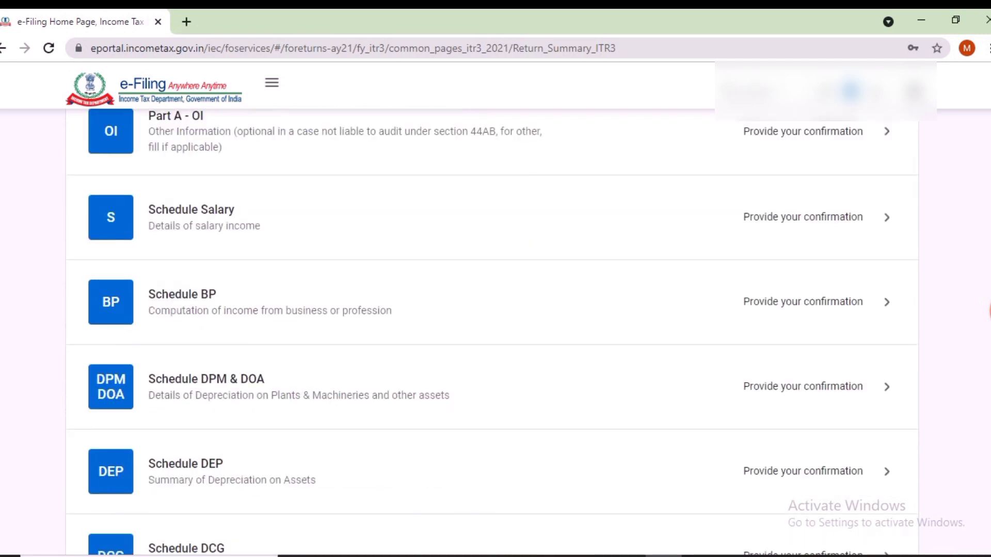
{"action": "scroll", "coordinate": [493, 330], "scroll_direction": "down", "scroll_amount": 2}
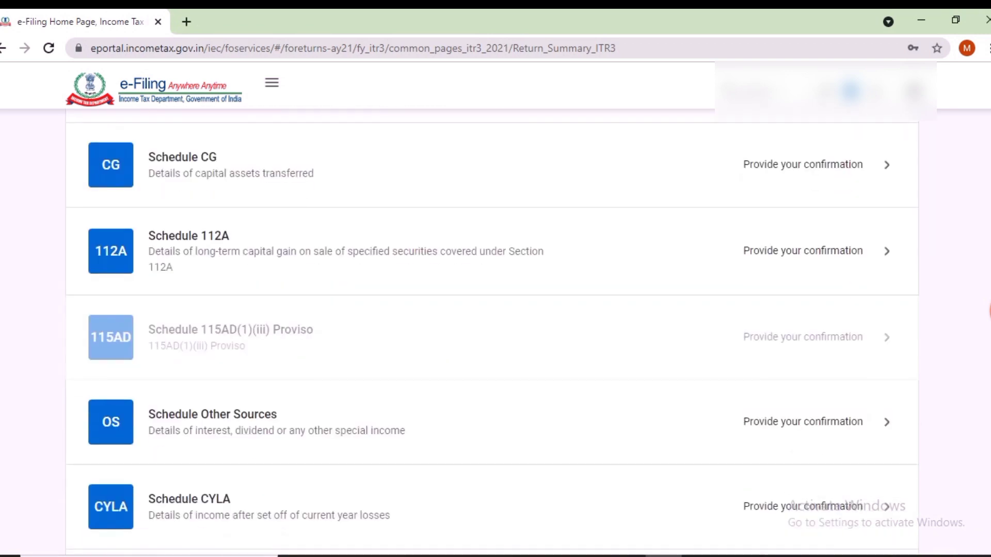
{"action": "scroll", "coordinate": [493, 331], "scroll_direction": "down", "scroll_amount": 2}
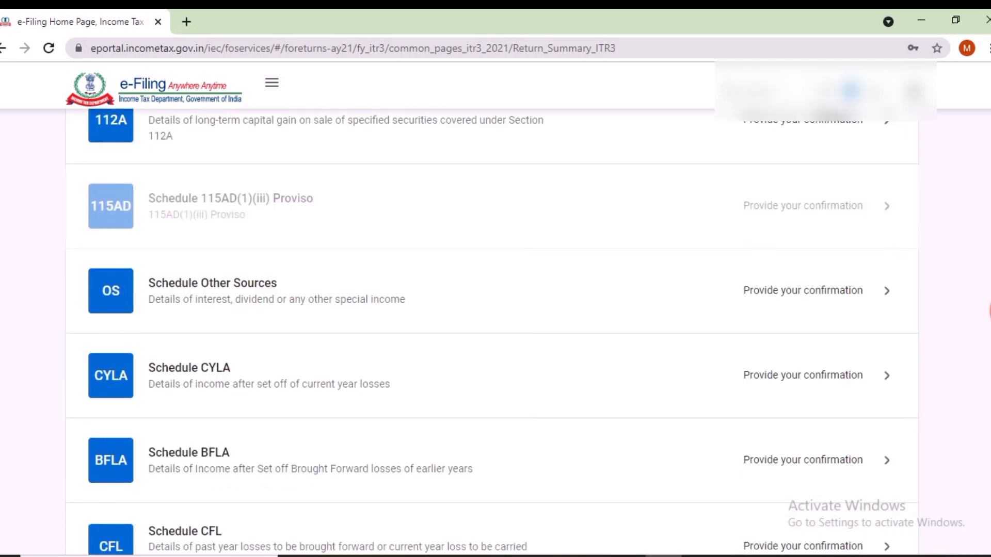
Step: In Schedule Other Sources, add b. Interest, Gross with ₹138 from savings bank
{"action": "left_click", "coordinate": [213, 284]}
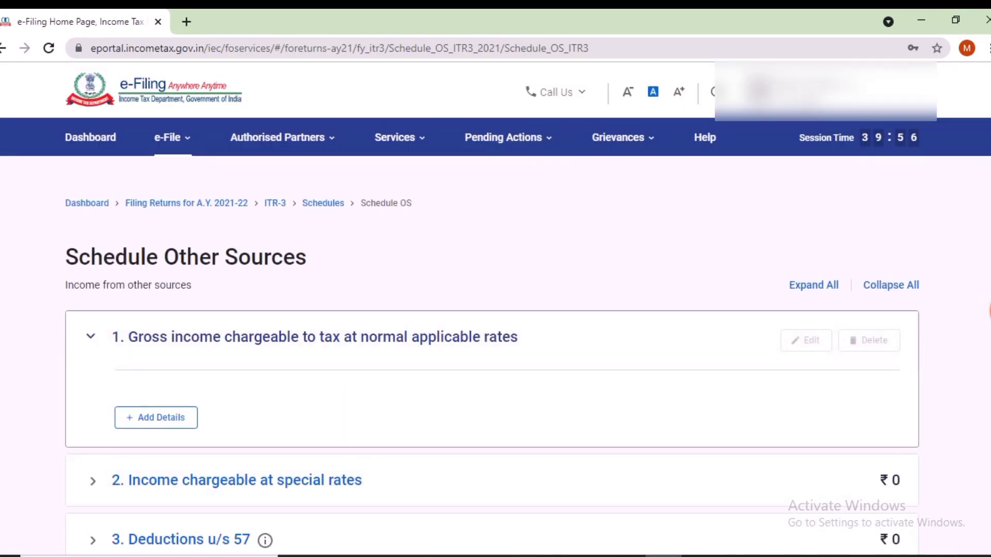
{"action": "left_click", "coordinate": [156, 417]}
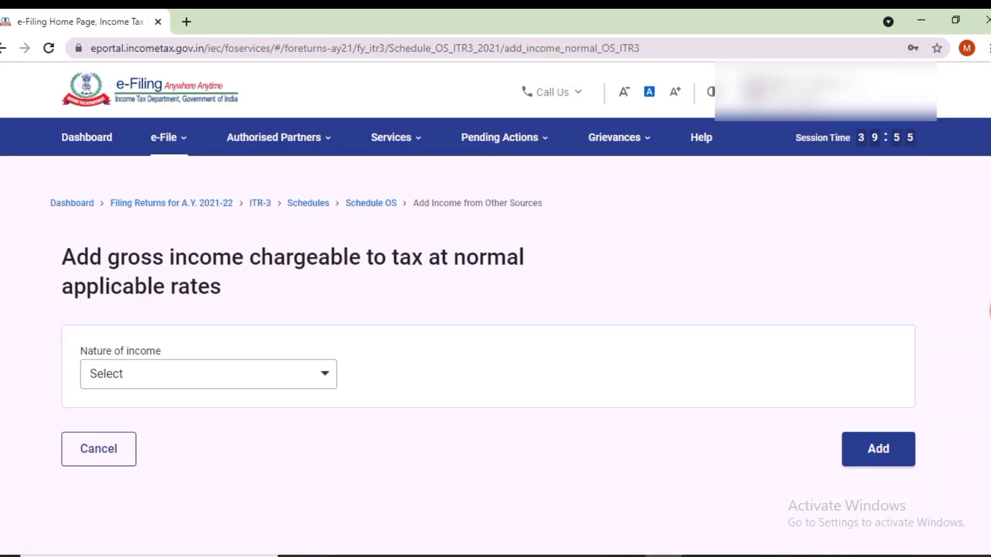
{"action": "left_click", "coordinate": [212, 376]}
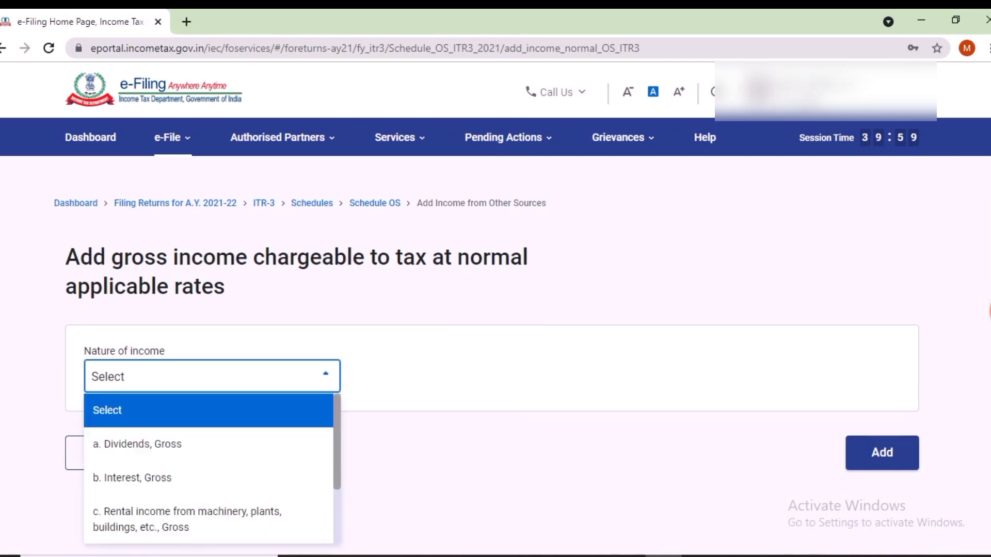
{"action": "left_click", "coordinate": [209, 480]}
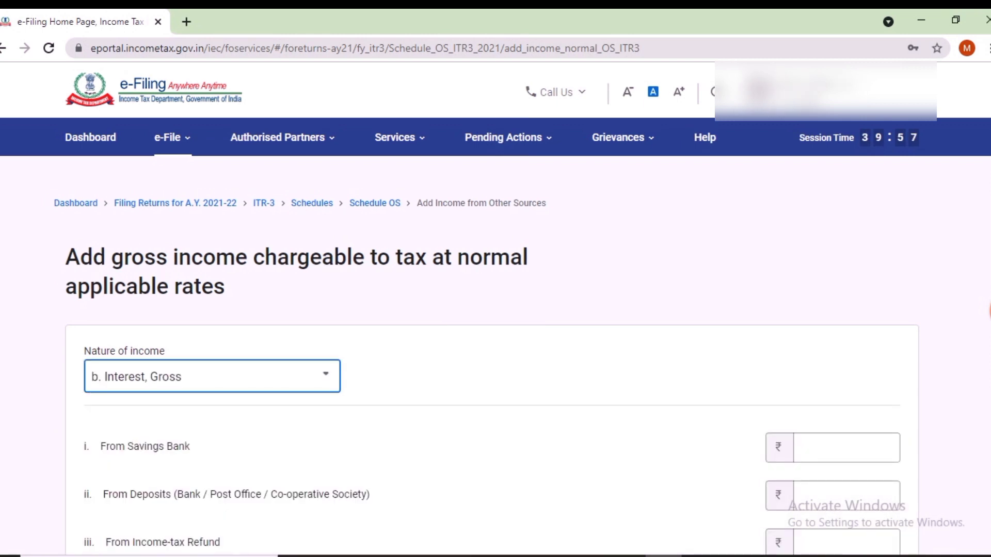
{"action": "left_click", "coordinate": [847, 447]}
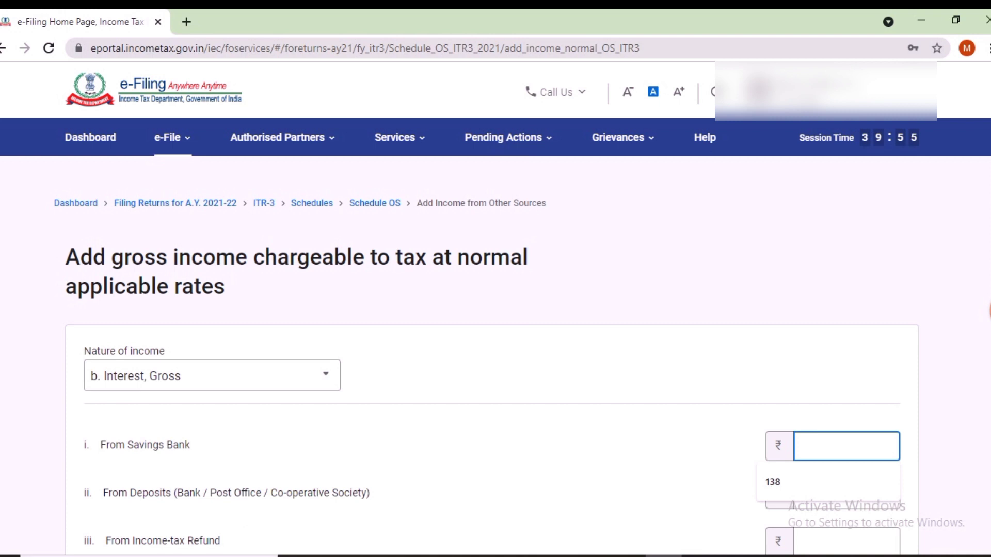
{"action": "type", "text": "138"}
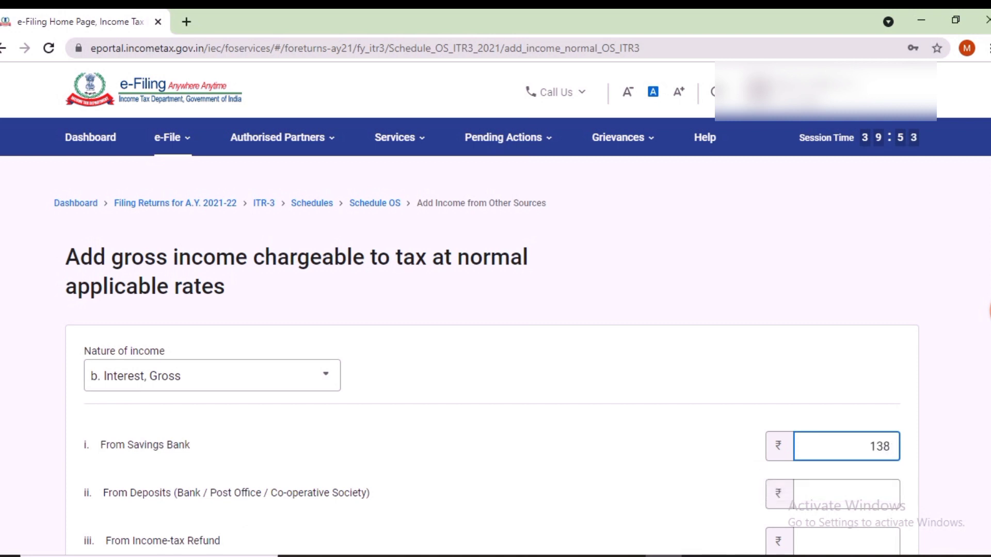
{"action": "scroll", "coordinate": [495, 331], "scroll_direction": "down", "scroll_amount": 6}
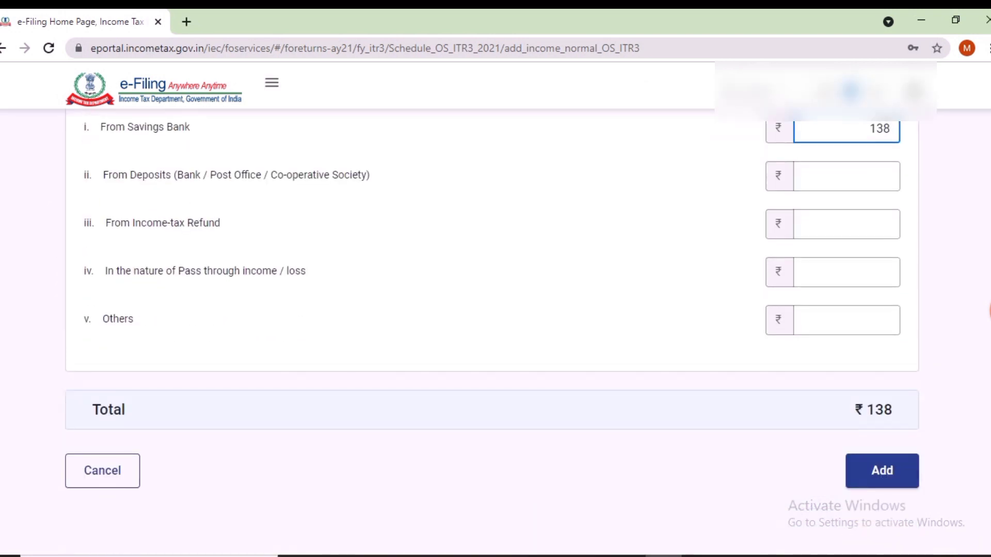
{"action": "left_click", "coordinate": [882, 471]}
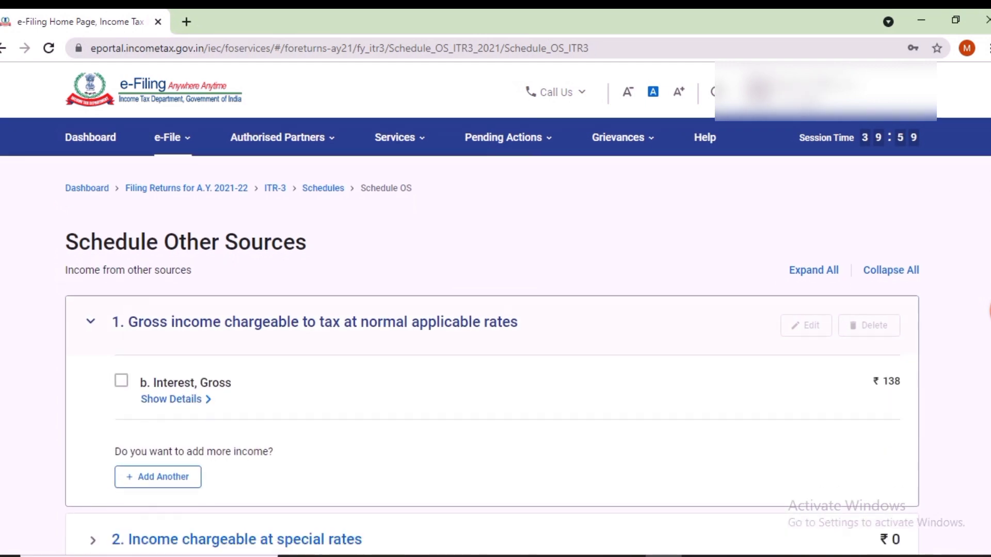
{"action": "scroll", "coordinate": [492, 371], "scroll_direction": "down", "scroll_amount": 12}
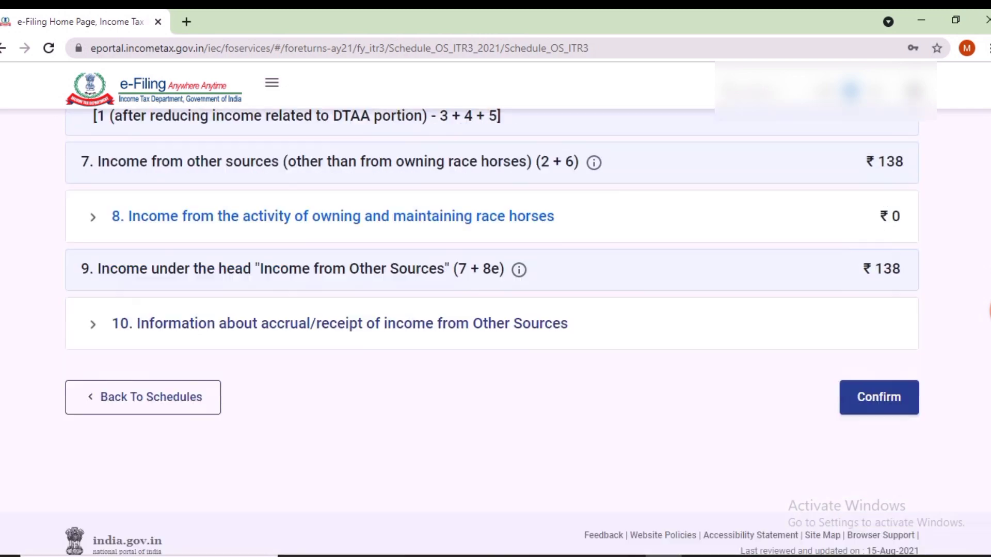
{"action": "scroll", "coordinate": [493, 333], "scroll_direction": "down", "scroll_amount": 1}
{"action": "left_click", "coordinate": [879, 345]}
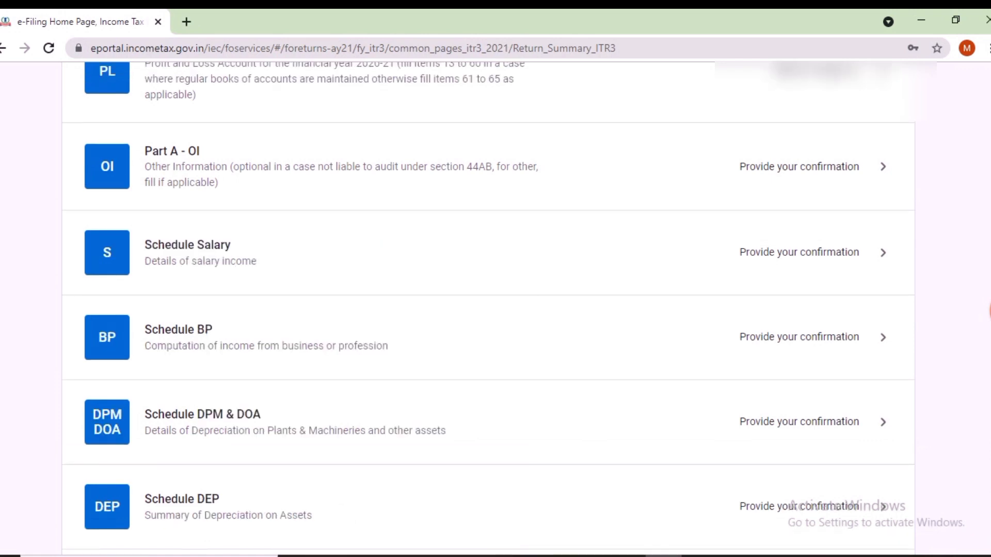
{"action": "scroll", "coordinate": [493, 333], "scroll_direction": "down", "scroll_amount": 3}
{"action": "scroll", "coordinate": [492, 333], "scroll_direction": "down", "scroll_amount": 8}
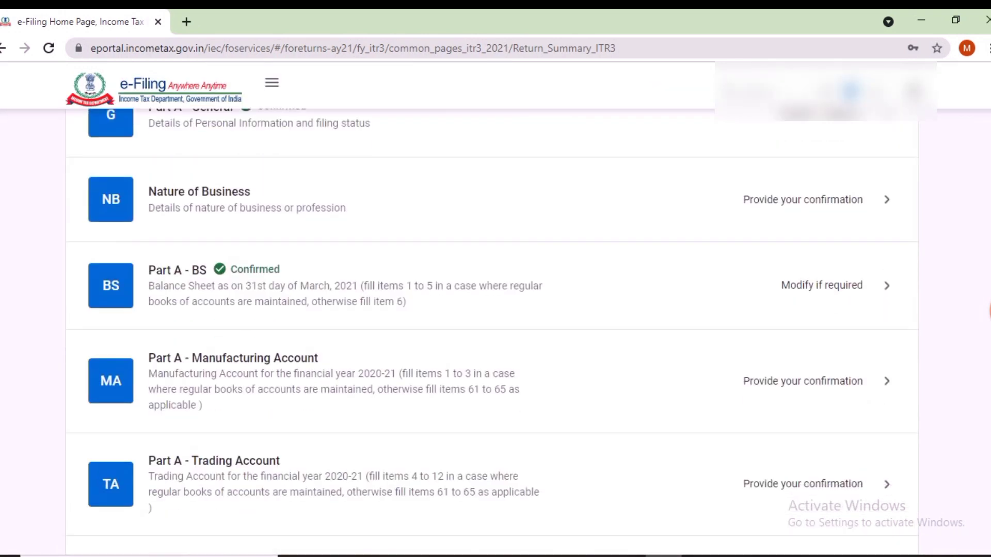
{"action": "scroll", "coordinate": [493, 333], "scroll_direction": "down", "scroll_amount": 2}
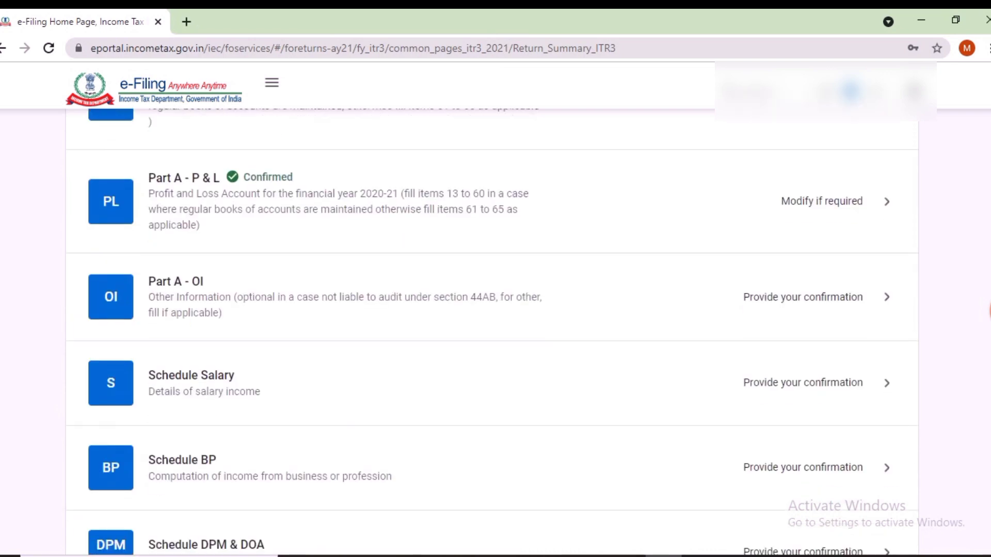
{"action": "scroll", "coordinate": [492, 333], "scroll_direction": "up", "scroll_amount": 8}
{"action": "scroll", "coordinate": [492, 333], "scroll_direction": "up", "scroll_amount": 4}
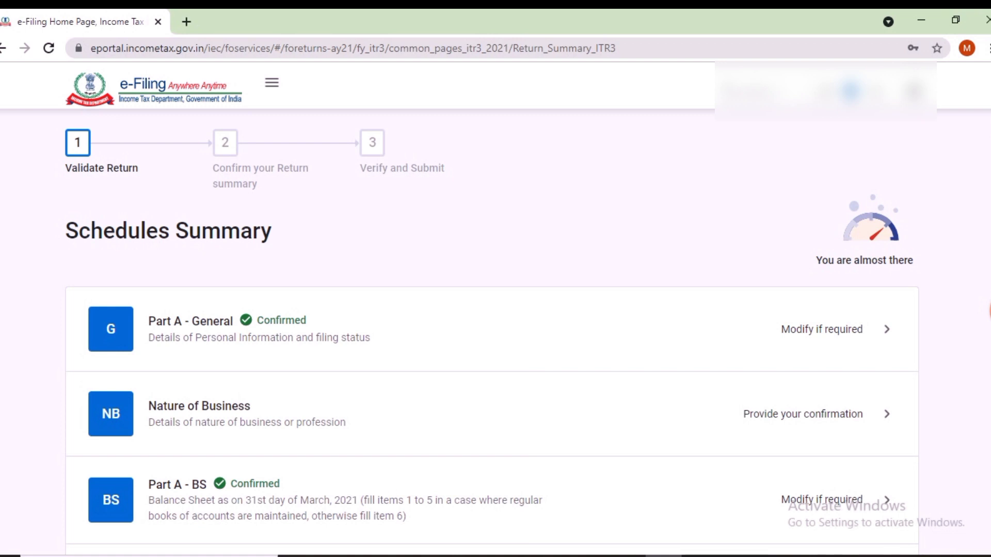
{"action": "scroll", "coordinate": [492, 333], "scroll_direction": "down", "scroll_amount": 10}
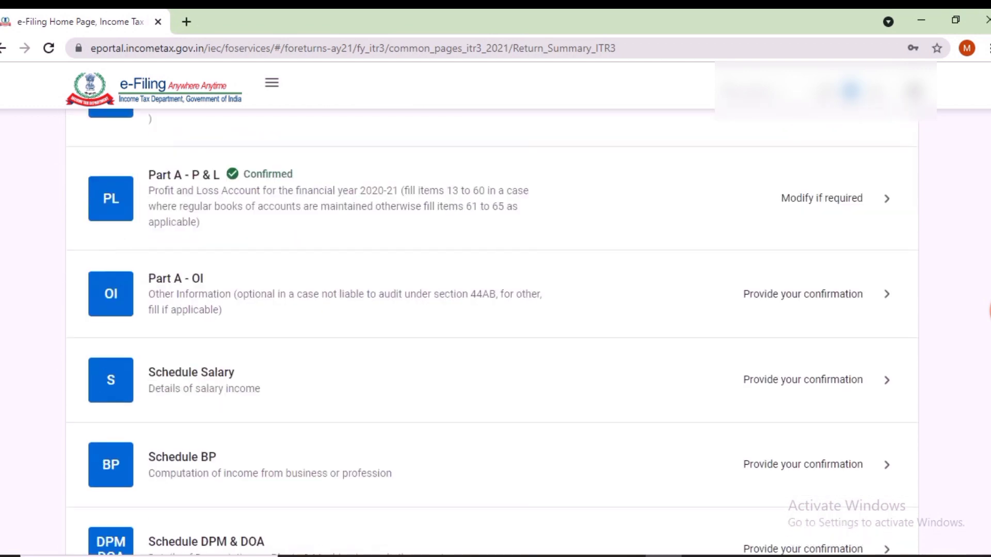
{"action": "scroll", "coordinate": [493, 333], "scroll_direction": "down", "scroll_amount": 10}
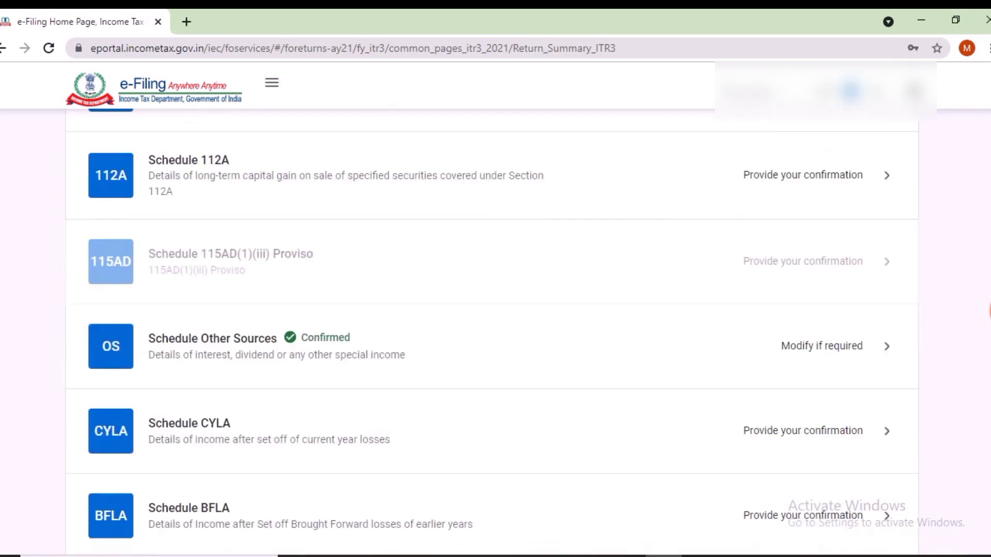
{"action": "scroll", "coordinate": [492, 333], "scroll_direction": "down", "scroll_amount": 2}
{"action": "scroll", "coordinate": [493, 320], "scroll_direction": "down", "scroll_amount": 3}
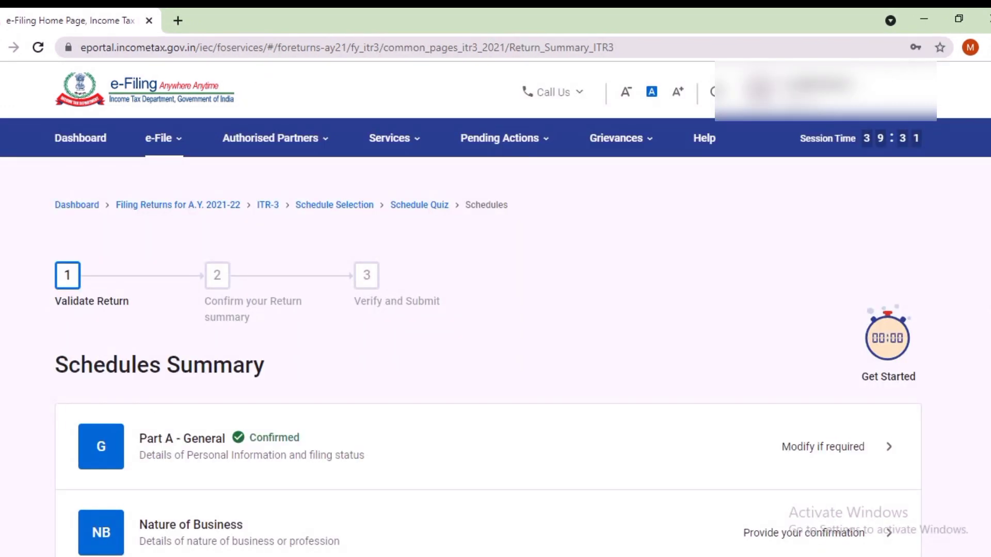
{"action": "scroll", "coordinate": [493, 333], "scroll_direction": "down", "scroll_amount": 8}
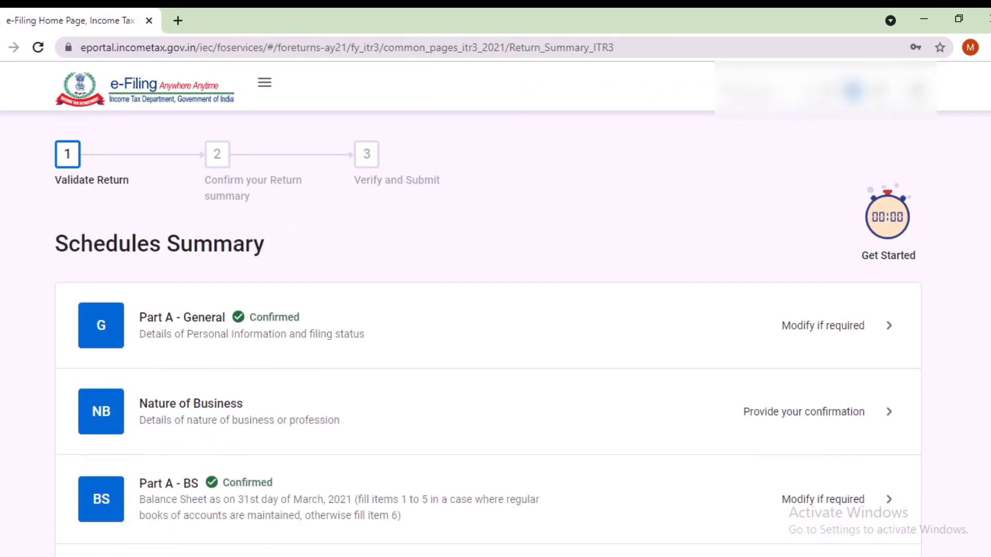
{"action": "scroll", "coordinate": [488, 332], "scroll_direction": "down", "scroll_amount": 10}
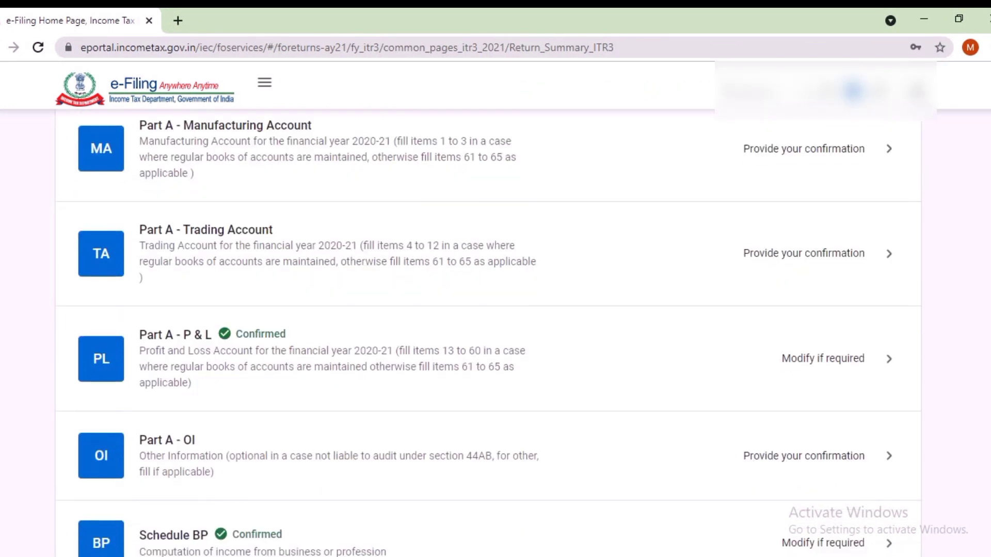
{"action": "scroll", "coordinate": [488, 333], "scroll_direction": "down", "scroll_amount": 6}
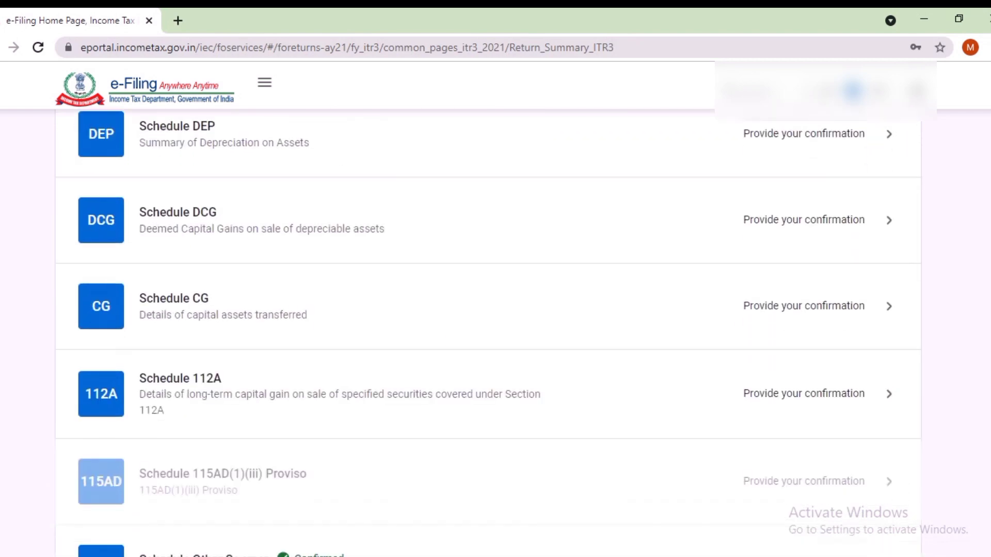
{"action": "scroll", "coordinate": [489, 332], "scroll_direction": "down", "scroll_amount": 9}
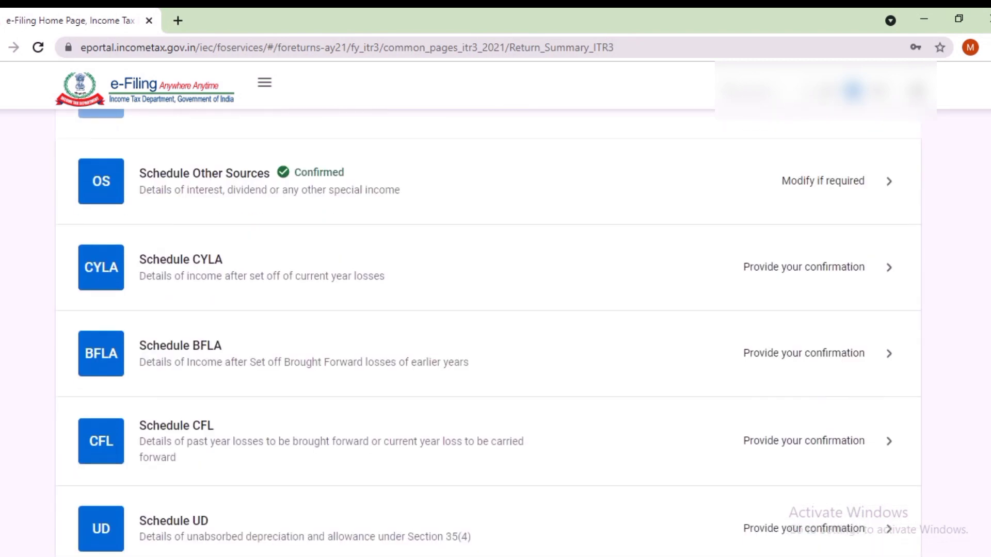
{"action": "scroll", "coordinate": [488, 330], "scroll_direction": "down", "scroll_amount": 7}
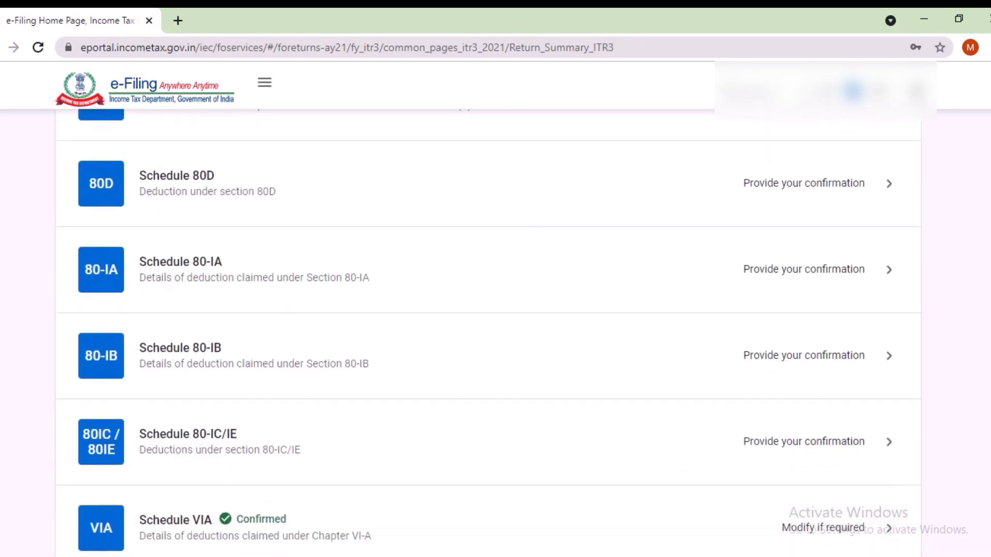
{"action": "scroll", "coordinate": [488, 331], "scroll_direction": "down", "scroll_amount": 2}
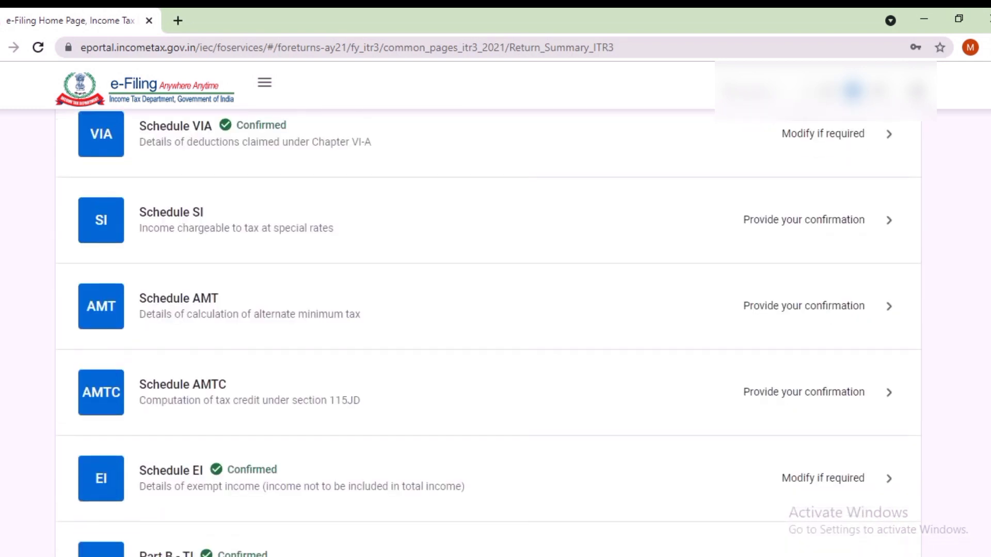
Step: Review Schedule VIA's ₹138 80TTA deduction and confirm it
{"action": "left_click", "coordinate": [176, 153]}
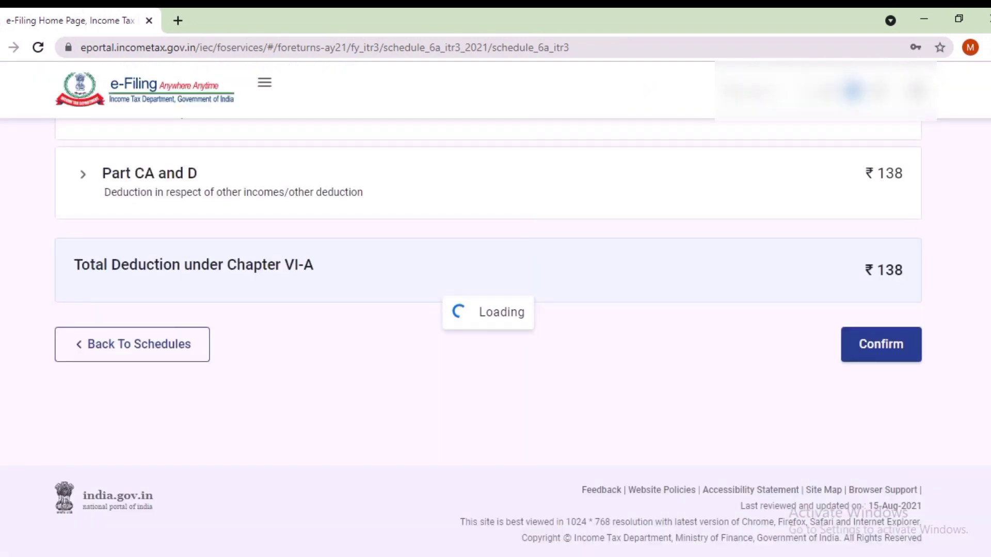
{"action": "scroll", "coordinate": [495, 310], "scroll_direction": "down", "scroll_amount": 4}
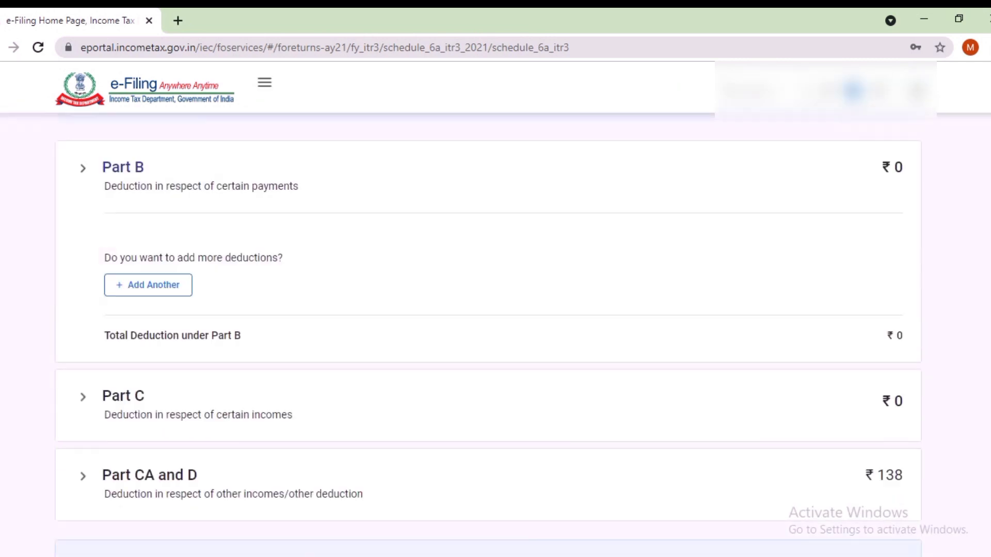
{"action": "scroll", "coordinate": [495, 309], "scroll_direction": "down", "scroll_amount": 5}
{"action": "left_click", "coordinate": [881, 345]}
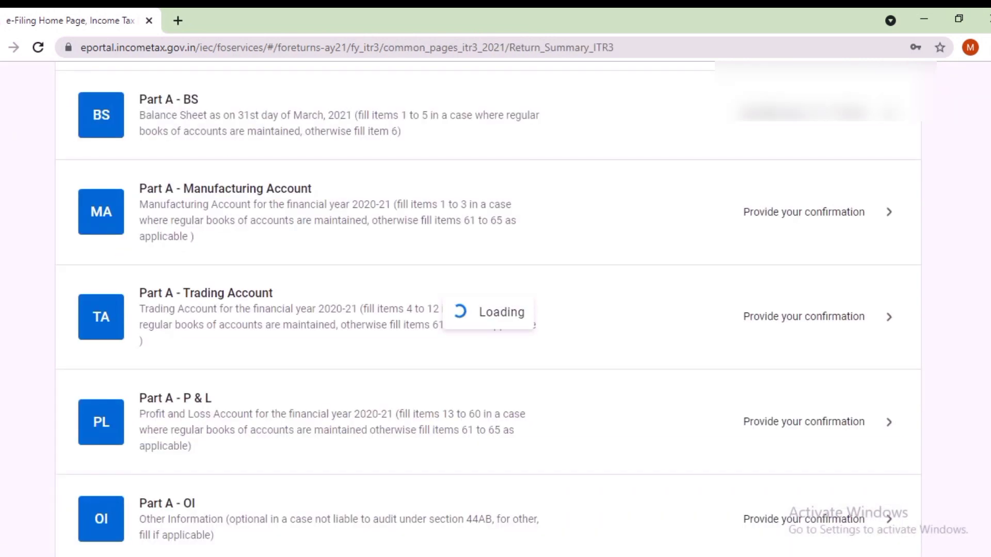
{"action": "scroll", "coordinate": [489, 331], "scroll_direction": "down", "scroll_amount": 12}
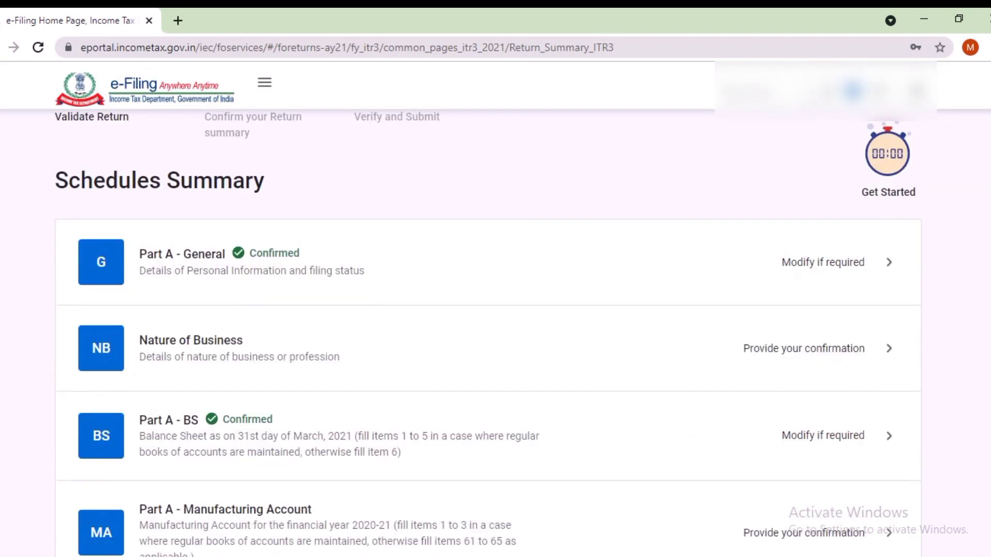
{"action": "scroll", "coordinate": [488, 330], "scroll_direction": "down", "scroll_amount": 12}
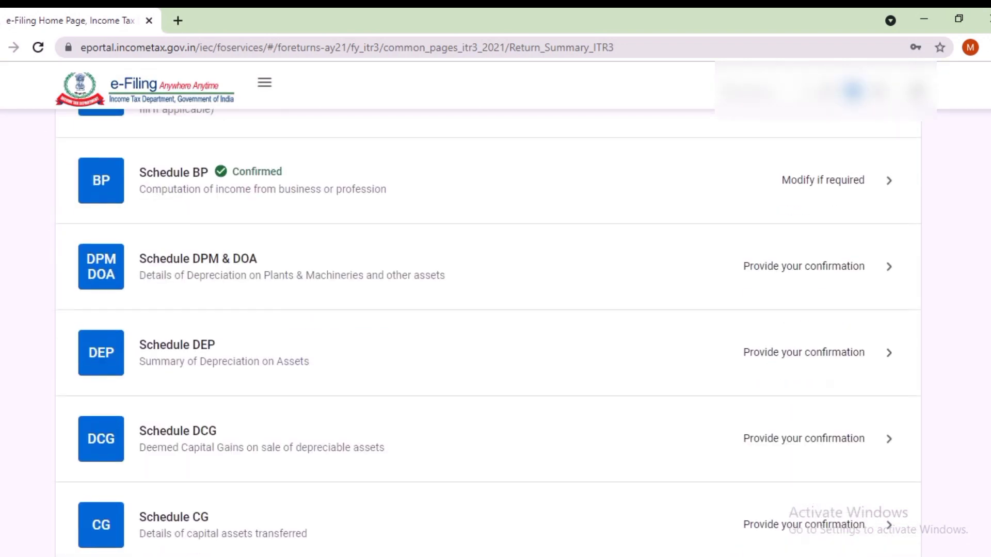
{"action": "scroll", "coordinate": [488, 331], "scroll_direction": "down", "scroll_amount": 12}
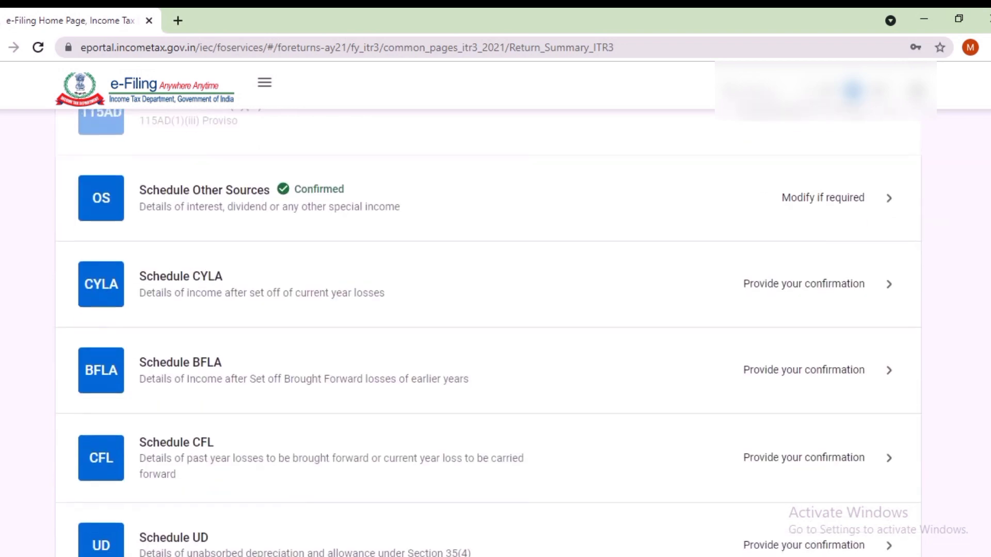
Step: Open Schedule EI, review its ₹4,40,000 net agricultural income and confirm it
{"action": "scroll", "coordinate": [488, 331], "scroll_direction": "down", "scroll_amount": 12}
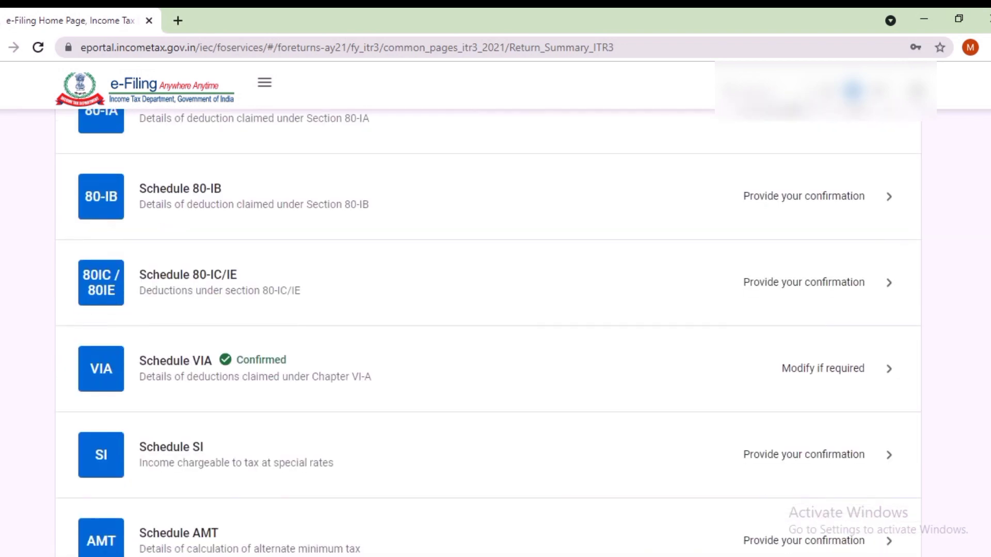
{"action": "scroll", "coordinate": [489, 331], "scroll_direction": "down", "scroll_amount": 1}
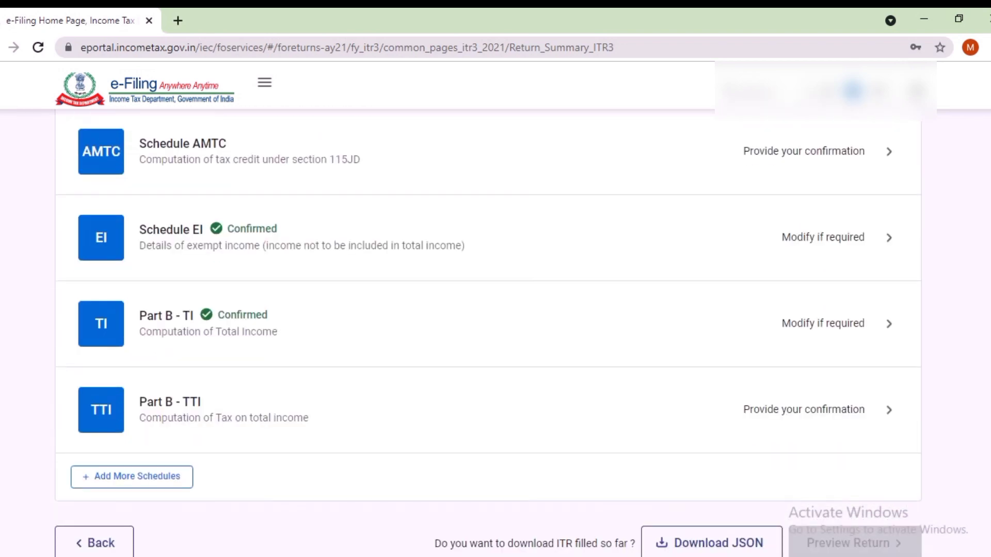
{"action": "left_click", "coordinate": [823, 238]}
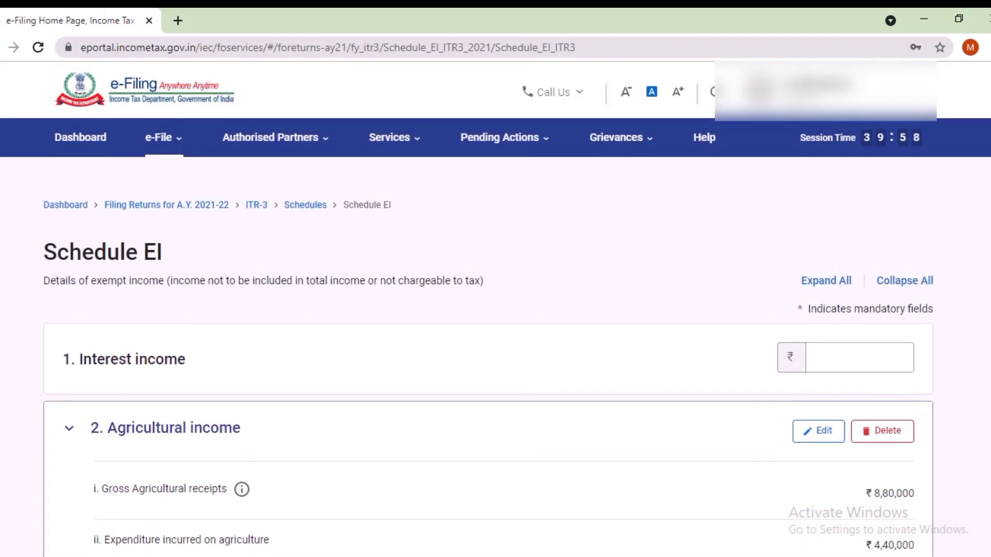
{"action": "scroll", "coordinate": [496, 330], "scroll_direction": "down", "scroll_amount": 4}
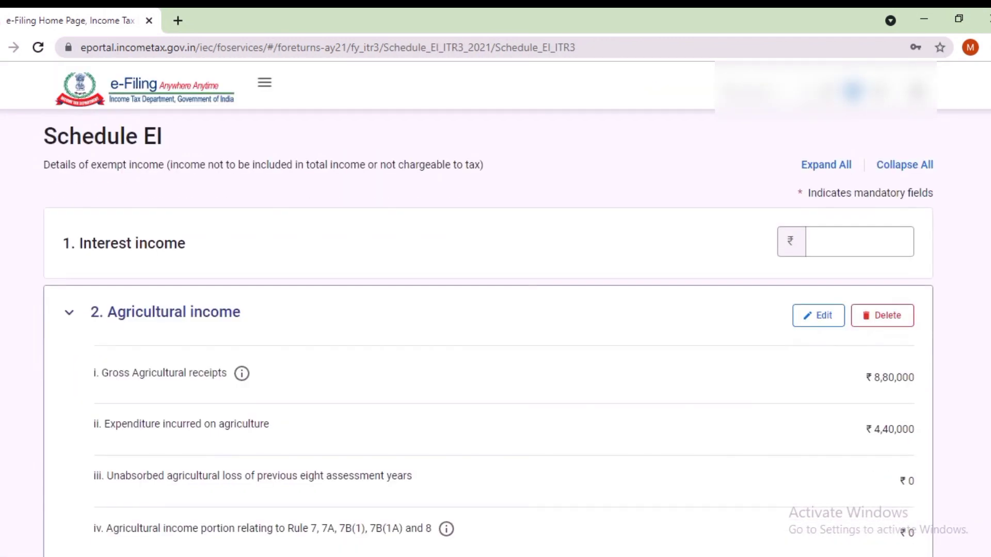
{"action": "scroll", "coordinate": [488, 333], "scroll_direction": "down", "scroll_amount": 3}
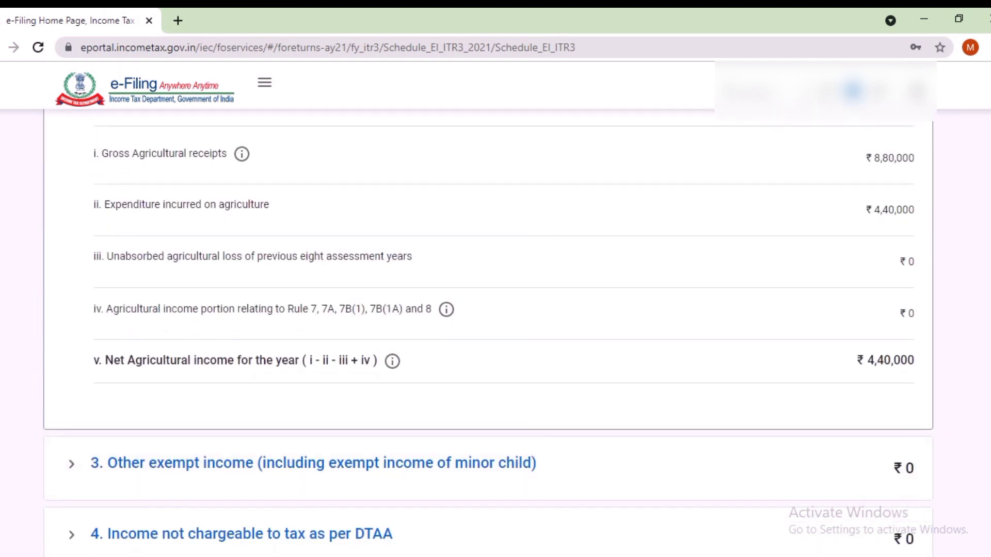
{"action": "scroll", "coordinate": [488, 333], "scroll_direction": "down", "scroll_amount": 7}
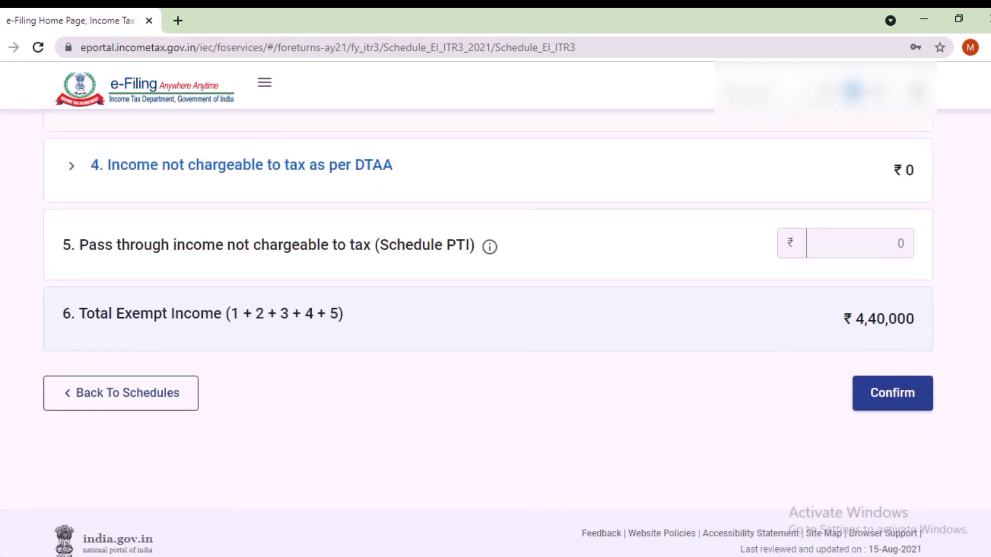
{"action": "left_click", "coordinate": [892, 393]}
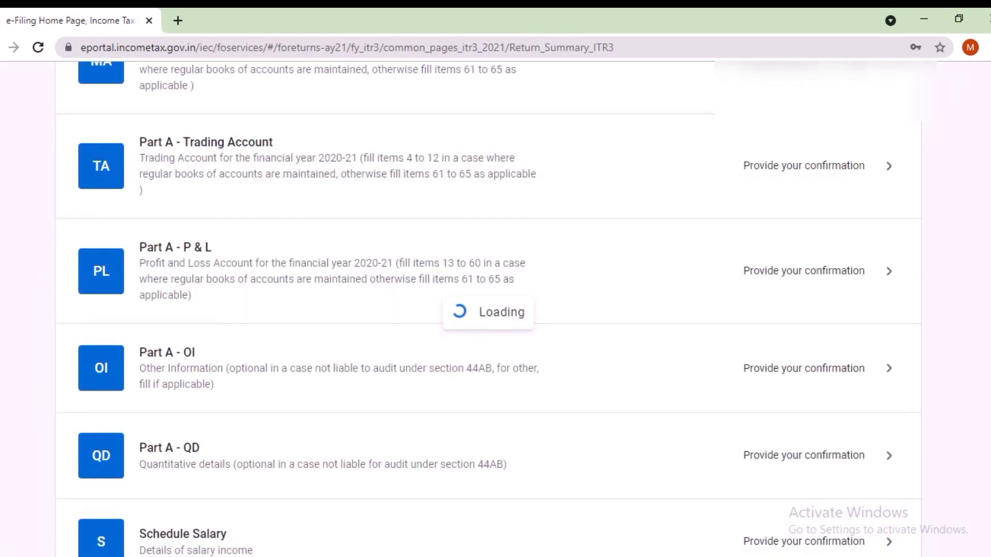
Step: Open Part B - TI and review the ₹7,34,600 aggregate income computation
{"action": "scroll", "coordinate": [488, 333], "scroll_direction": "down", "scroll_amount": 7}
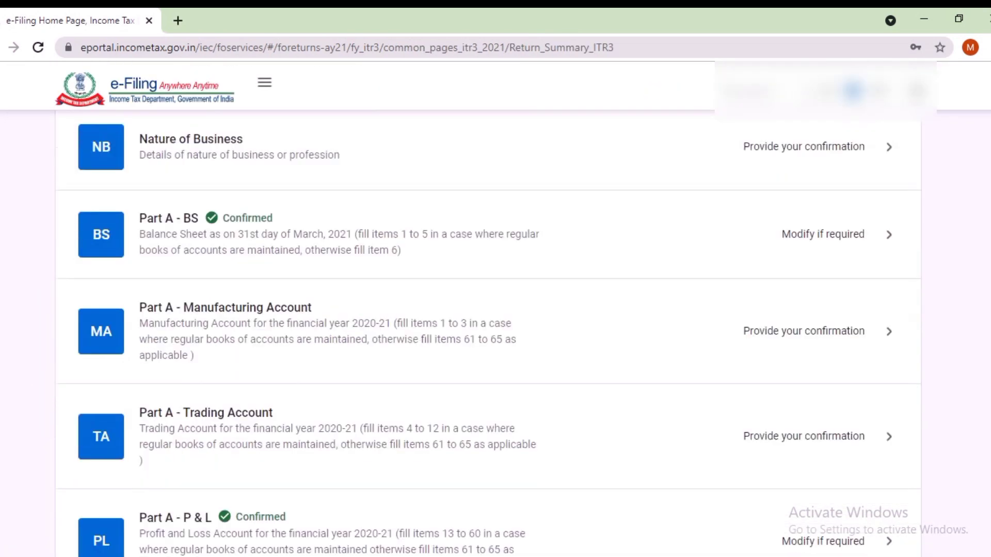
{"action": "scroll", "coordinate": [489, 333], "scroll_direction": "down", "scroll_amount": 15}
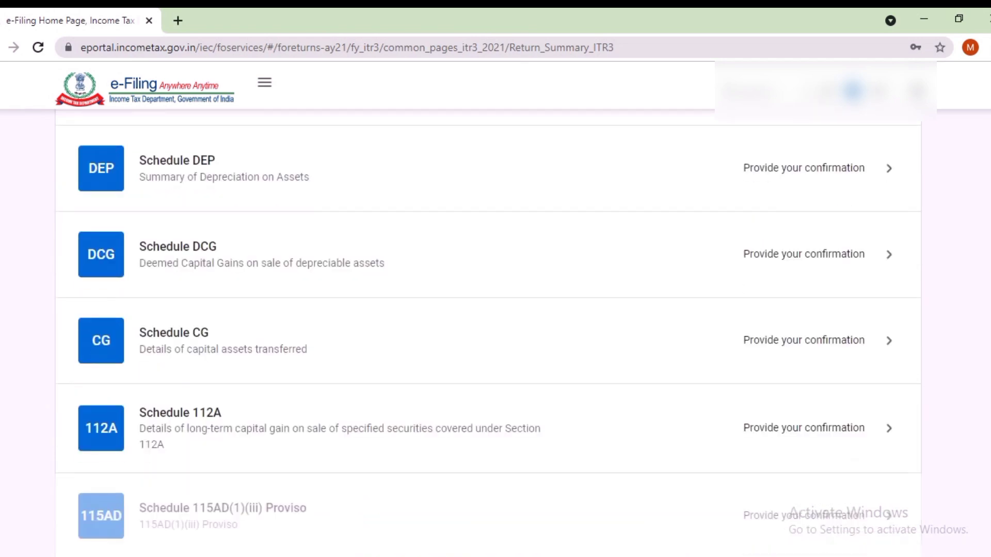
{"action": "scroll", "coordinate": [488, 333], "scroll_direction": "down", "scroll_amount": 3}
{"action": "scroll", "coordinate": [488, 333], "scroll_direction": "down", "scroll_amount": 15}
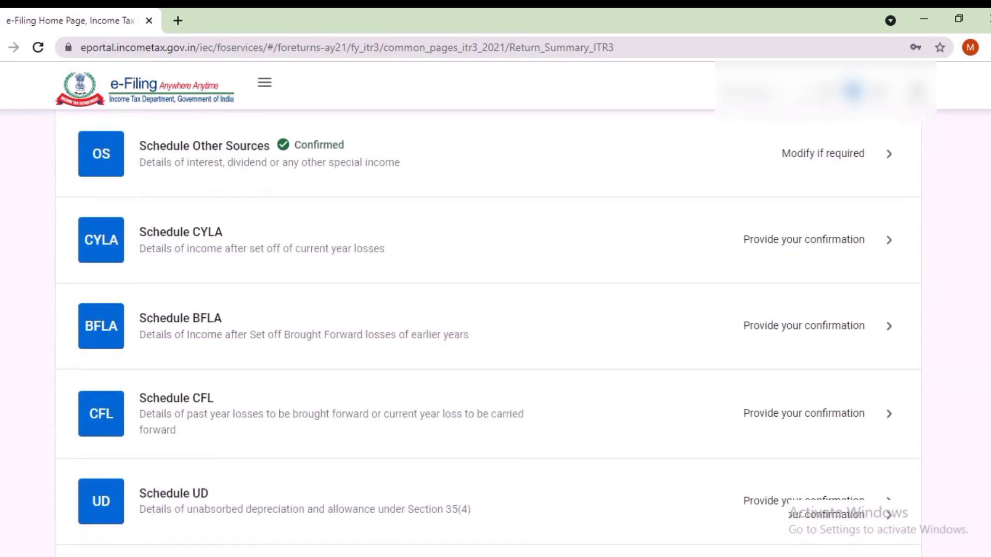
{"action": "scroll", "coordinate": [489, 333], "scroll_direction": "down", "scroll_amount": 8}
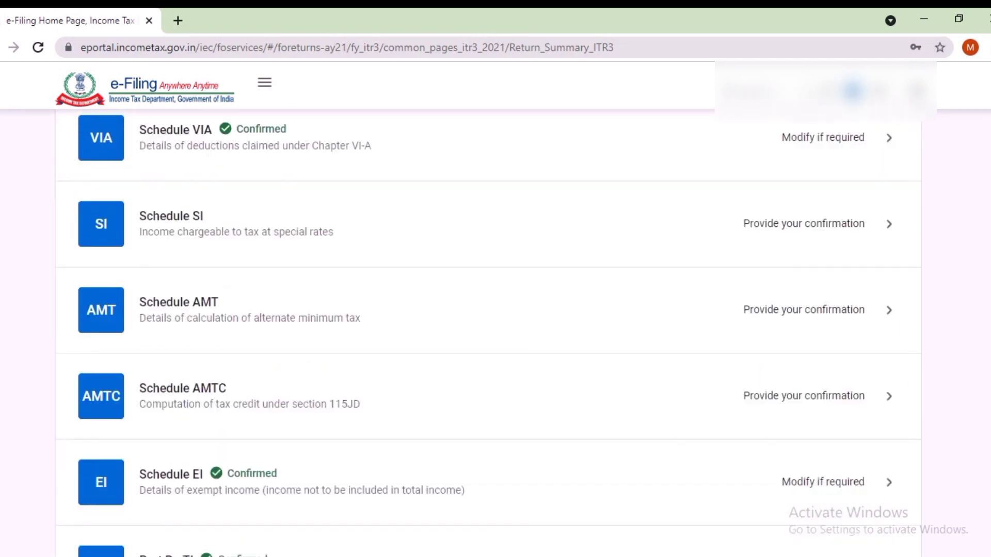
{"action": "left_click", "coordinate": [167, 404]}
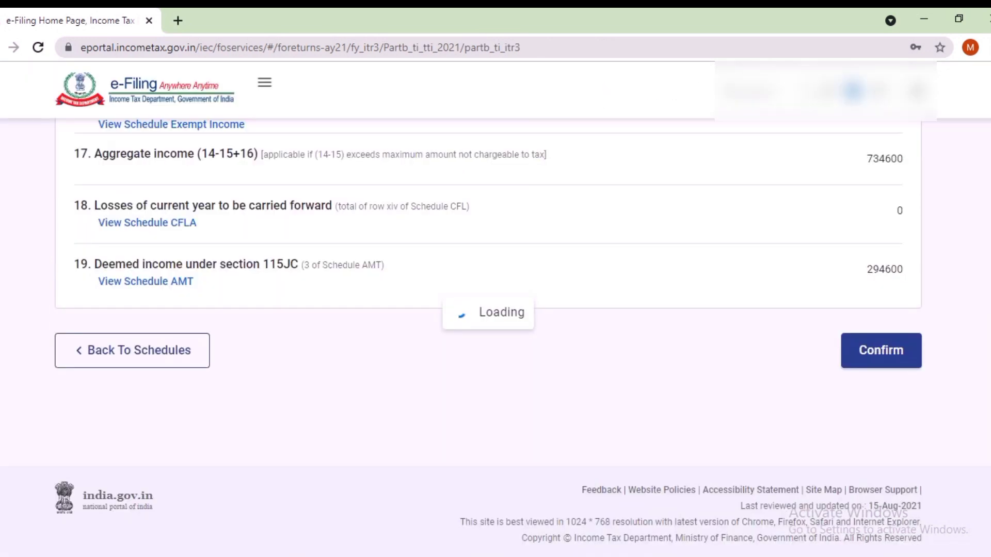
{"action": "scroll", "coordinate": [488, 333], "scroll_direction": "down", "scroll_amount": 15}
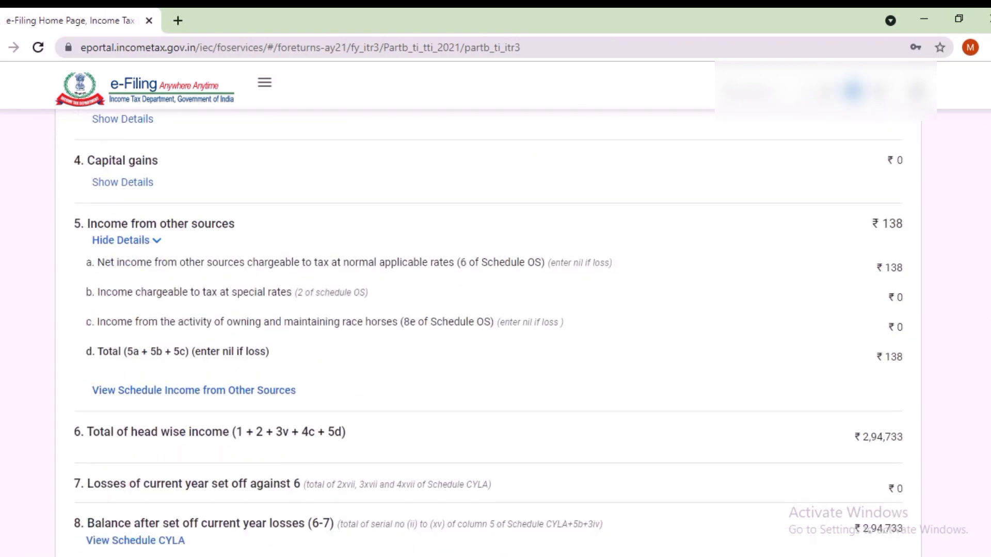
{"action": "scroll", "coordinate": [488, 333], "scroll_direction": "down", "scroll_amount": 6}
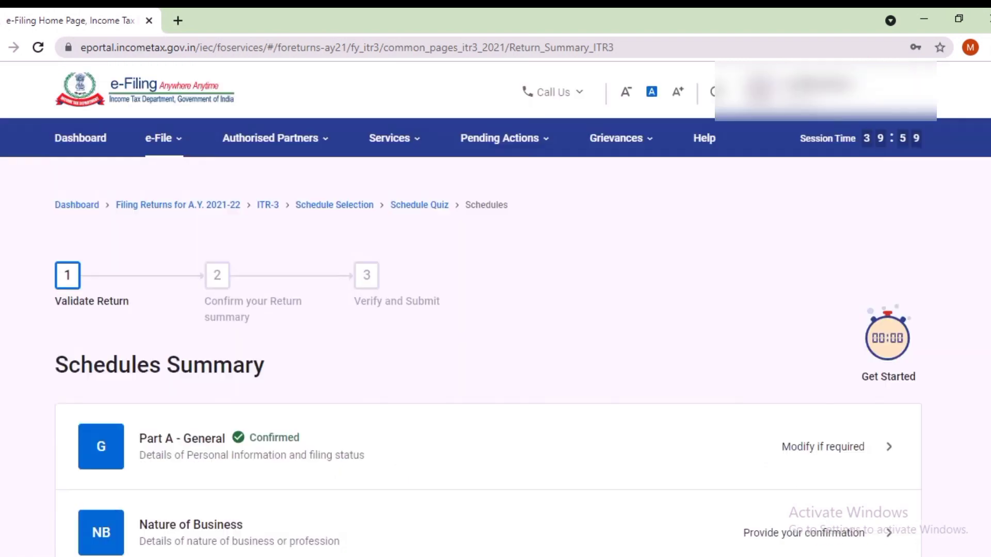
Step: Open Part B - TTI and review the ₹0 tax payable computation
{"action": "scroll", "coordinate": [488, 309], "scroll_direction": "down", "scroll_amount": 10}
{"action": "scroll", "coordinate": [488, 333], "scroll_direction": "down", "scroll_amount": 15}
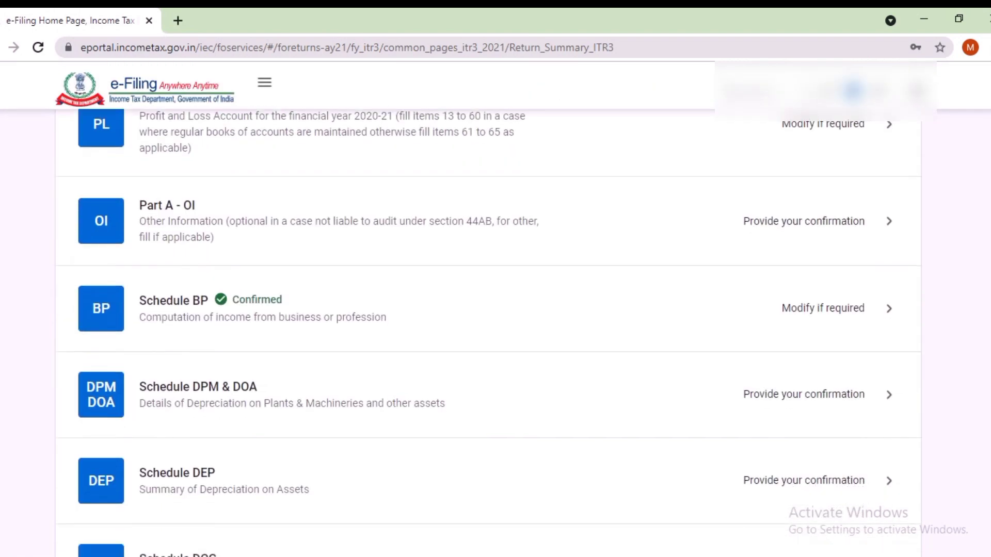
{"action": "scroll", "coordinate": [488, 332], "scroll_direction": "down", "scroll_amount": 12}
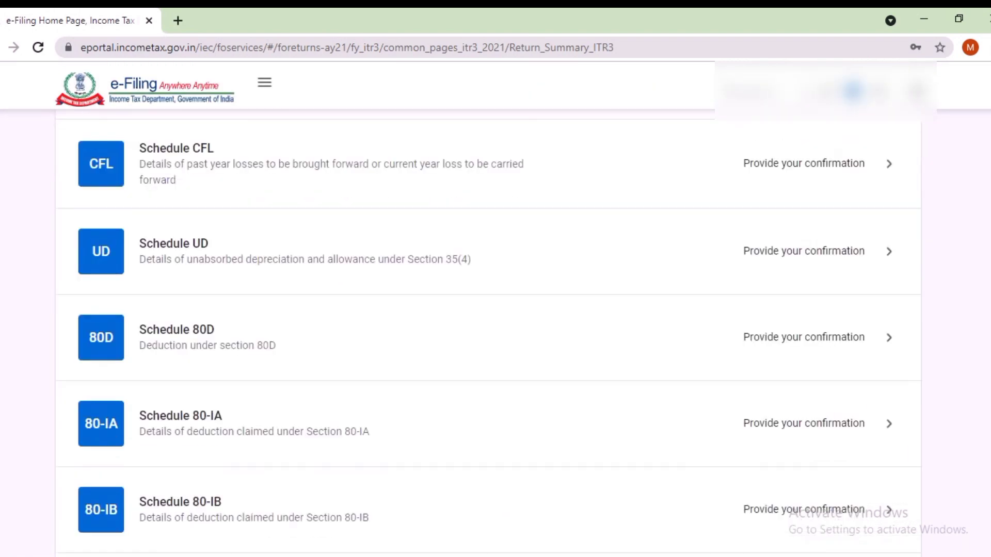
{"action": "scroll", "coordinate": [489, 332], "scroll_direction": "down", "scroll_amount": 10}
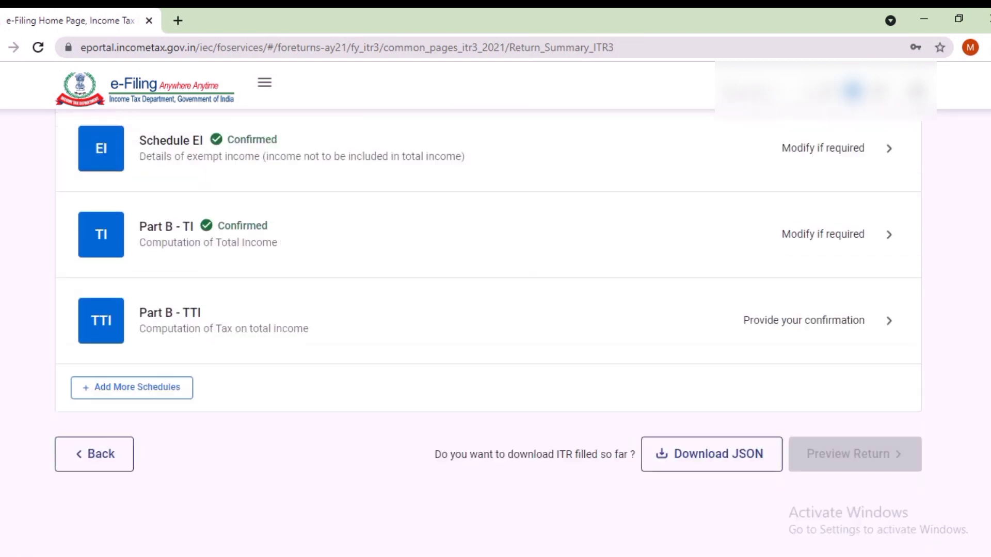
{"action": "left_click", "coordinate": [889, 192]}
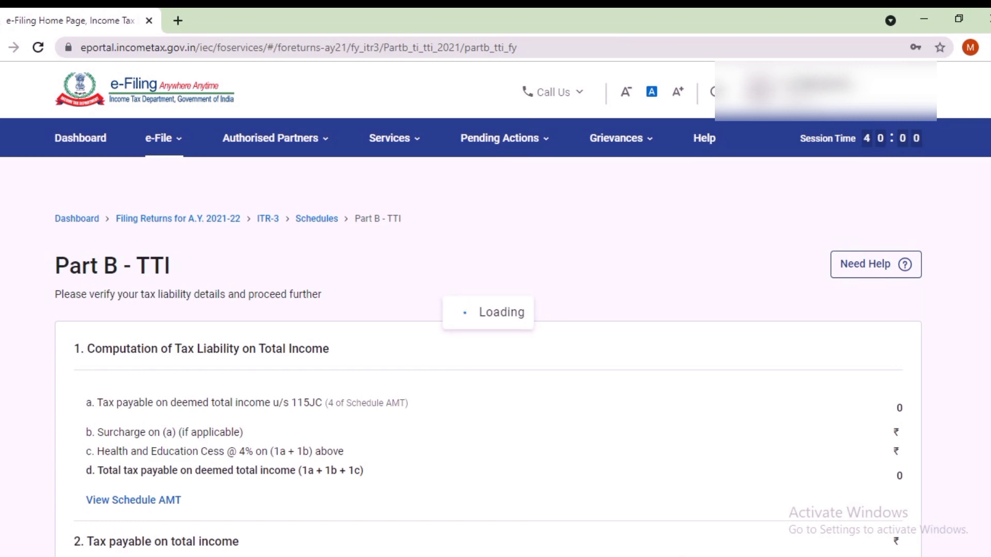
{"action": "scroll", "coordinate": [489, 330], "scroll_direction": "down", "scroll_amount": 6}
{"action": "scroll", "coordinate": [488, 330], "scroll_direction": "down", "scroll_amount": 13}
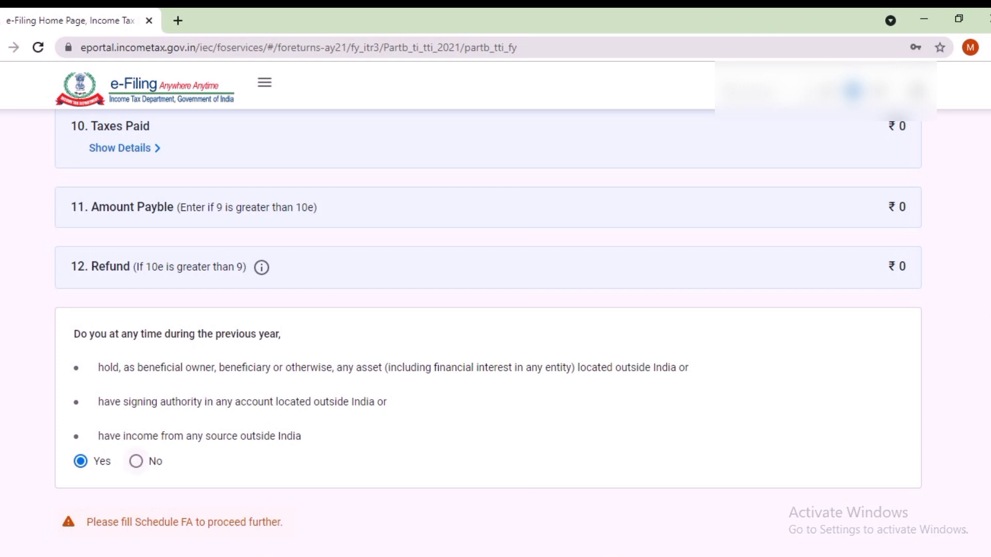
Step: Answer No to the foreign assets and income question and preview the return
{"action": "left_click", "coordinate": [136, 461]}
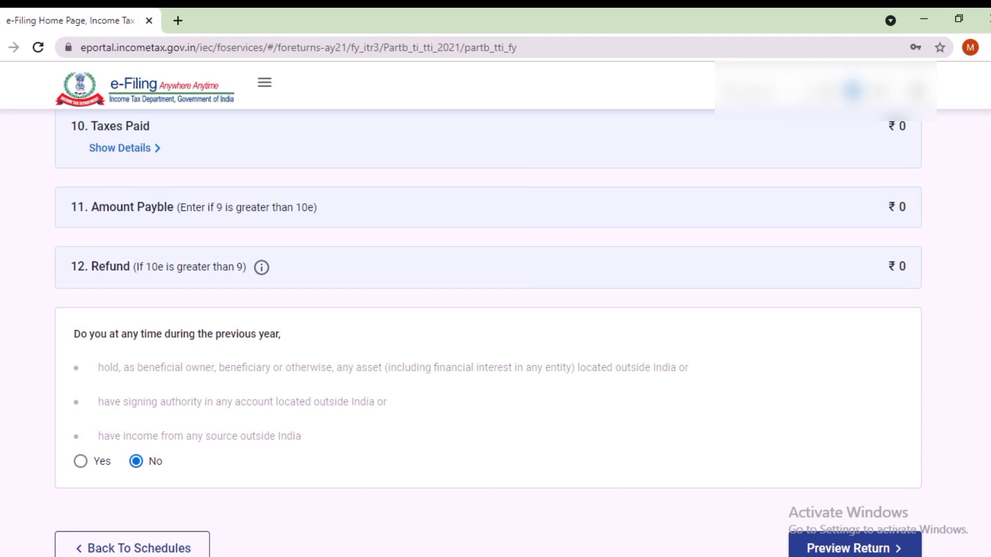
{"action": "scroll", "coordinate": [496, 309], "scroll_direction": "down", "scroll_amount": 3}
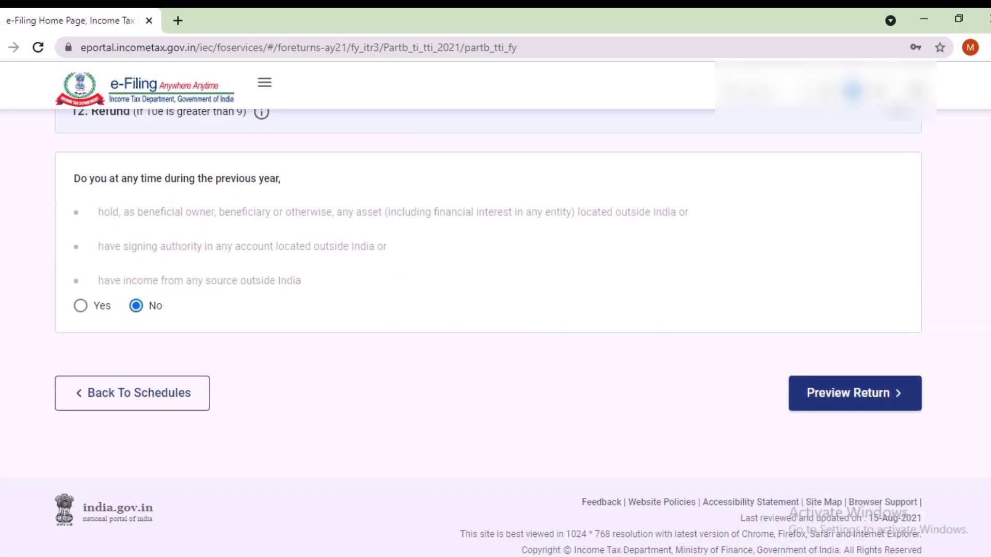
{"action": "left_click", "coordinate": [855, 393]}
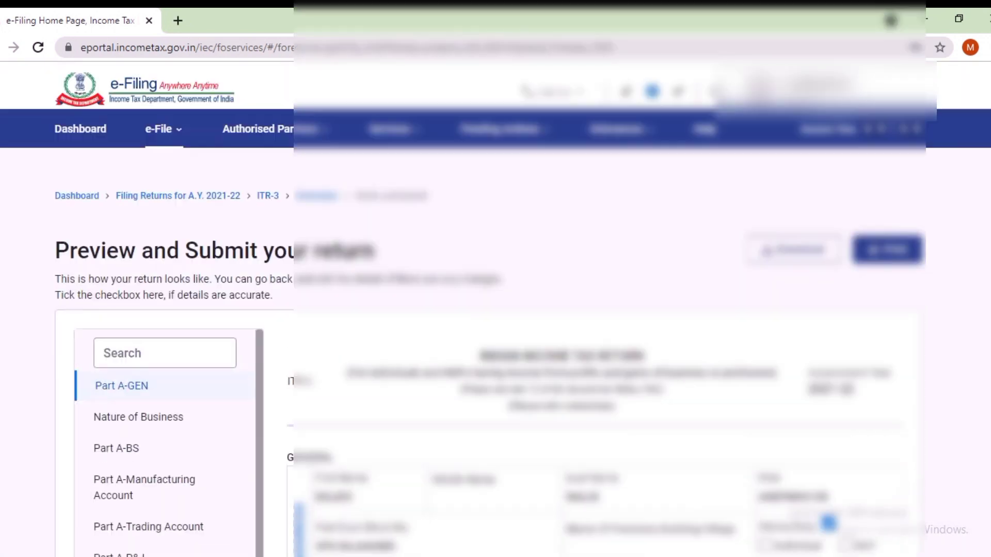
Step: Review the Part B-TTI section of the return preview and continue to Preview and Submit
{"action": "scroll", "coordinate": [165, 331], "scroll_direction": "down", "scroll_amount": 5}
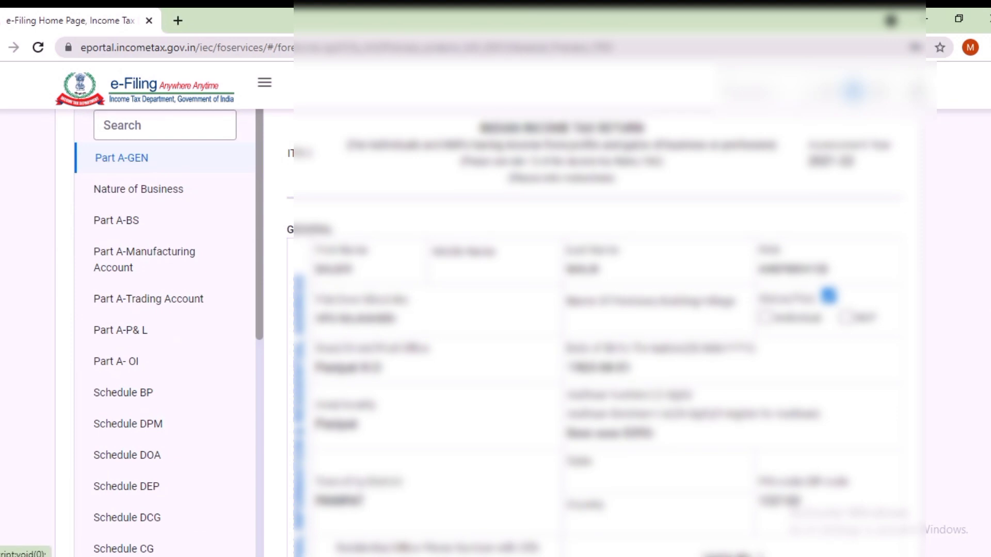
{"action": "scroll", "coordinate": [165, 330], "scroll_direction": "down", "scroll_amount": 4}
{"action": "scroll", "coordinate": [166, 330], "scroll_direction": "down", "scroll_amount": 7}
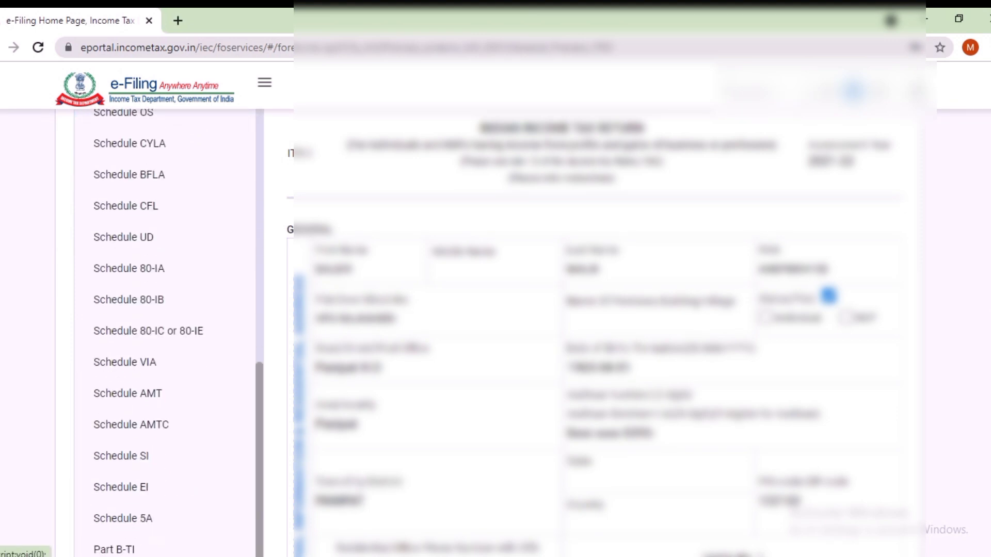
{"action": "scroll", "coordinate": [165, 331], "scroll_direction": "down", "scroll_amount": 4}
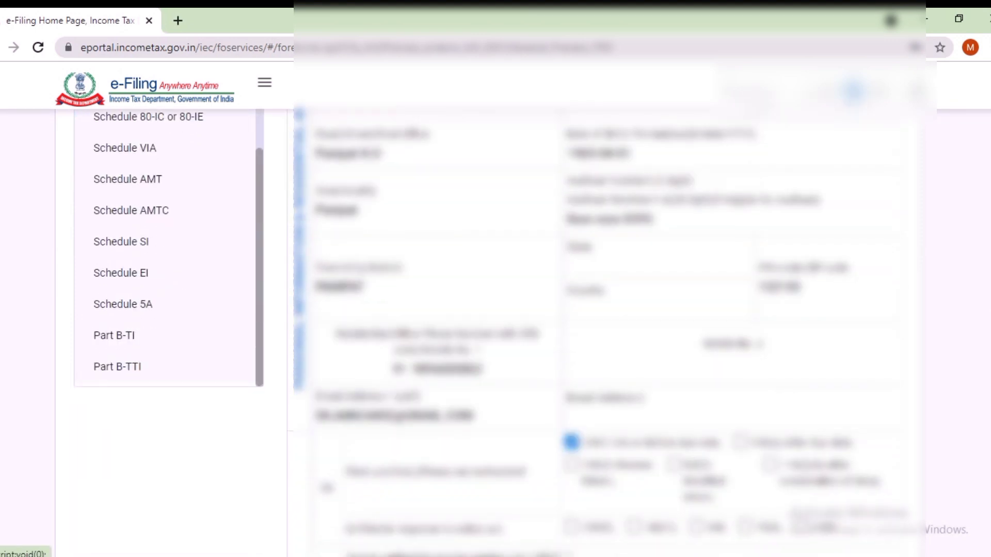
{"action": "left_click", "coordinate": [117, 367]}
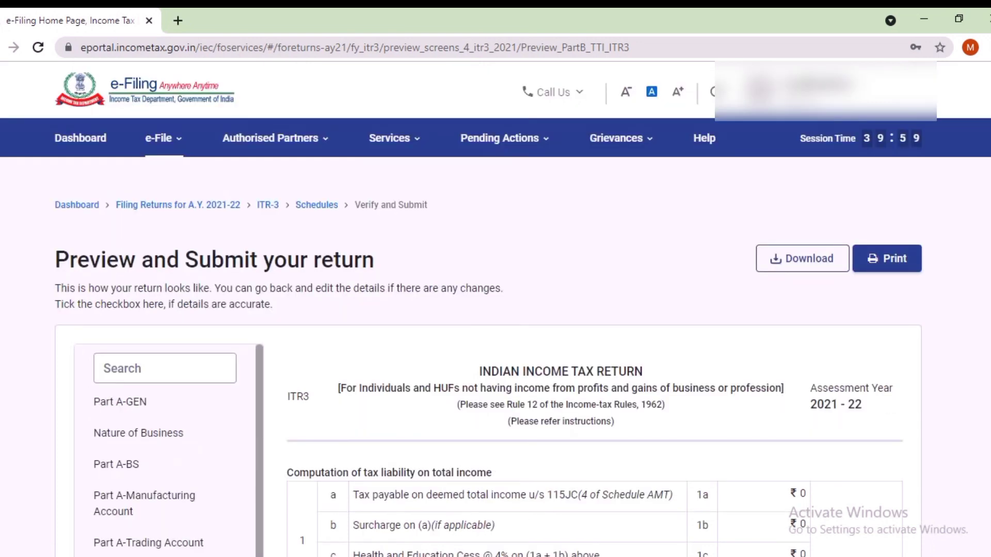
{"action": "scroll", "coordinate": [489, 361], "scroll_direction": "down", "scroll_amount": 13}
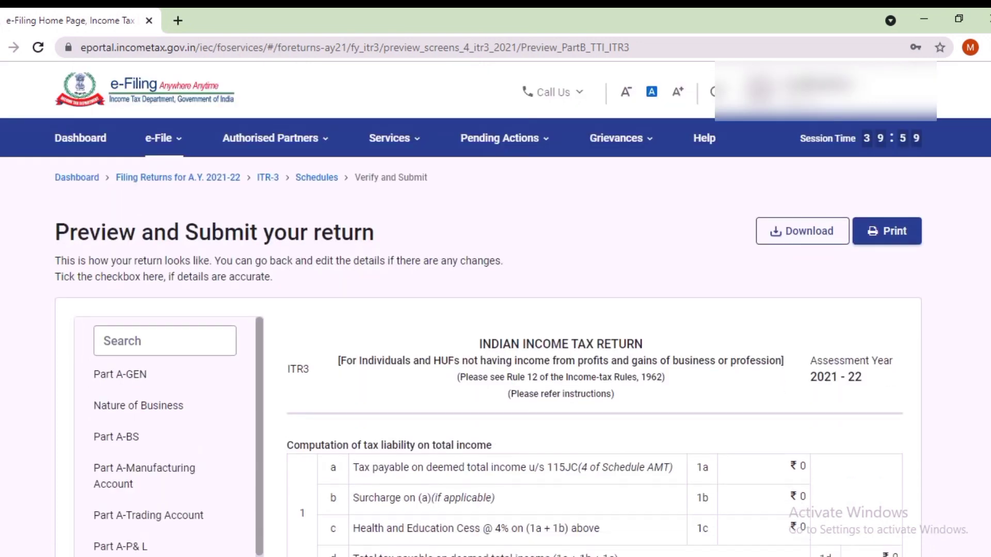
{"action": "scroll", "coordinate": [595, 333], "scroll_direction": "down", "scroll_amount": 15}
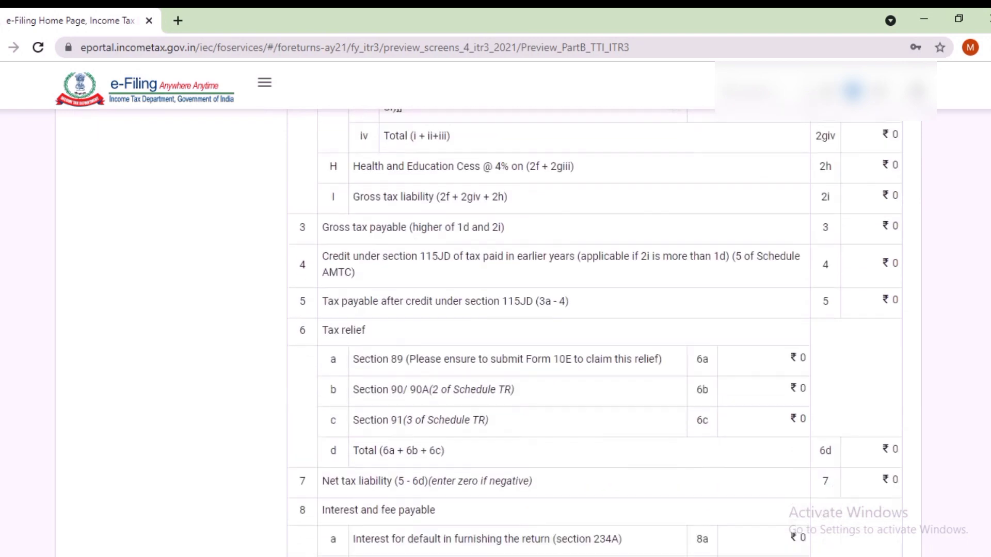
{"action": "scroll", "coordinate": [595, 333], "scroll_direction": "down", "scroll_amount": 6}
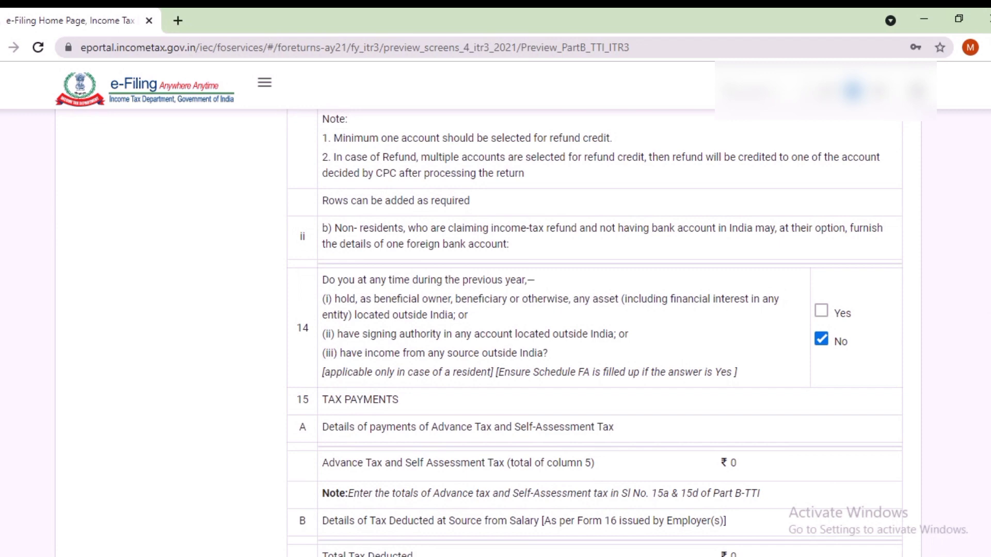
{"action": "scroll", "coordinate": [595, 332], "scroll_direction": "down", "scroll_amount": 8}
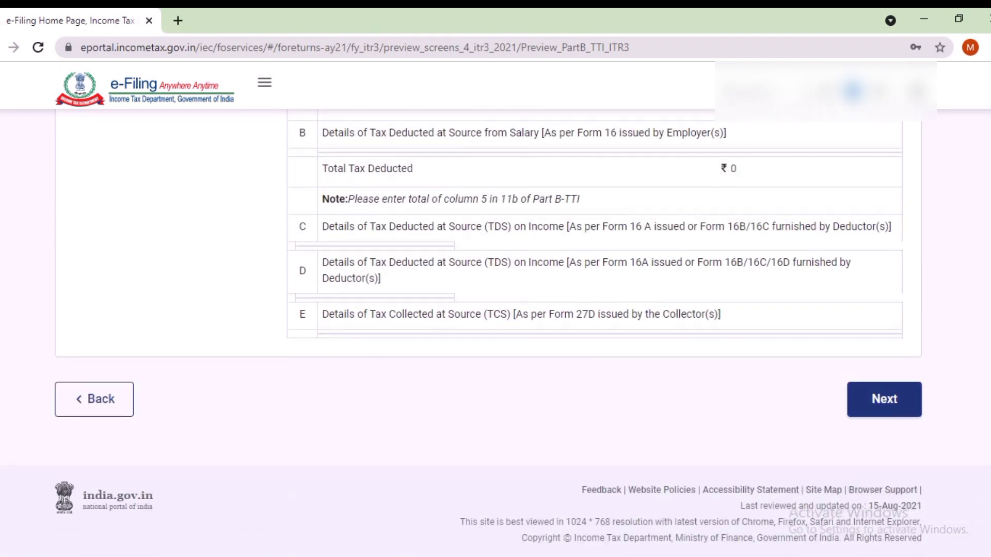
{"action": "left_click", "coordinate": [884, 399]}
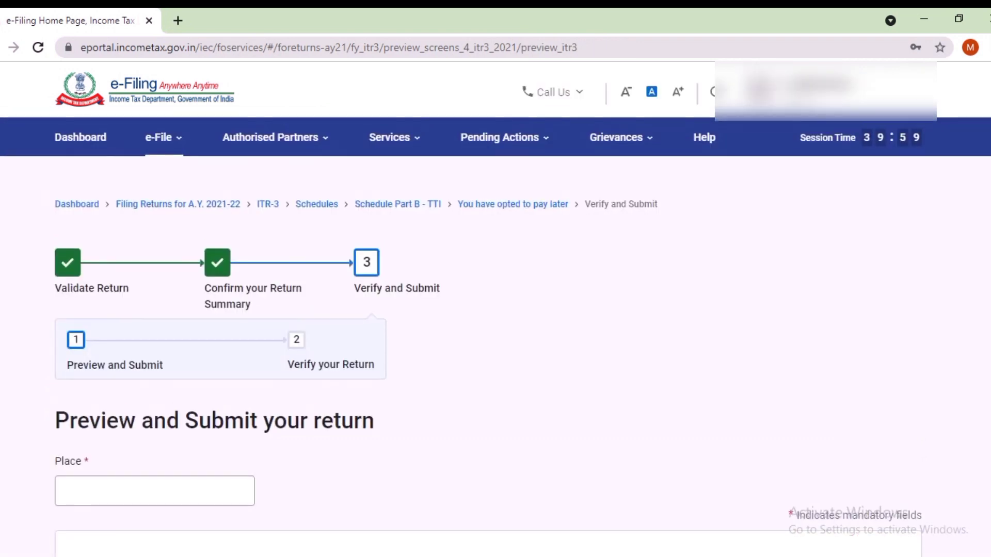
Step: Enter Mumbai as the place, accept the declaration and proceed to validation
{"action": "scroll", "coordinate": [487, 361], "scroll_direction": "down", "scroll_amount": 4}
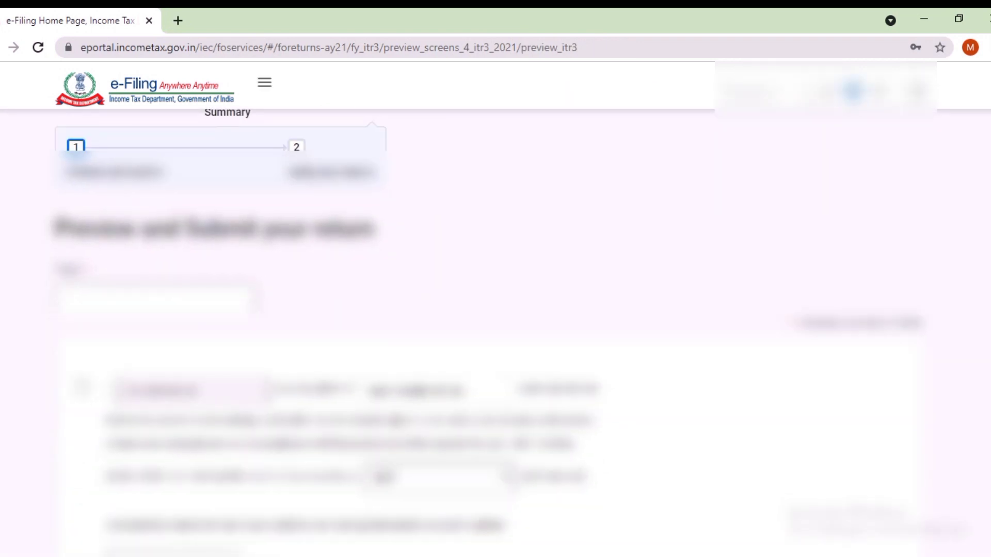
{"action": "left_click", "coordinate": [155, 300]}
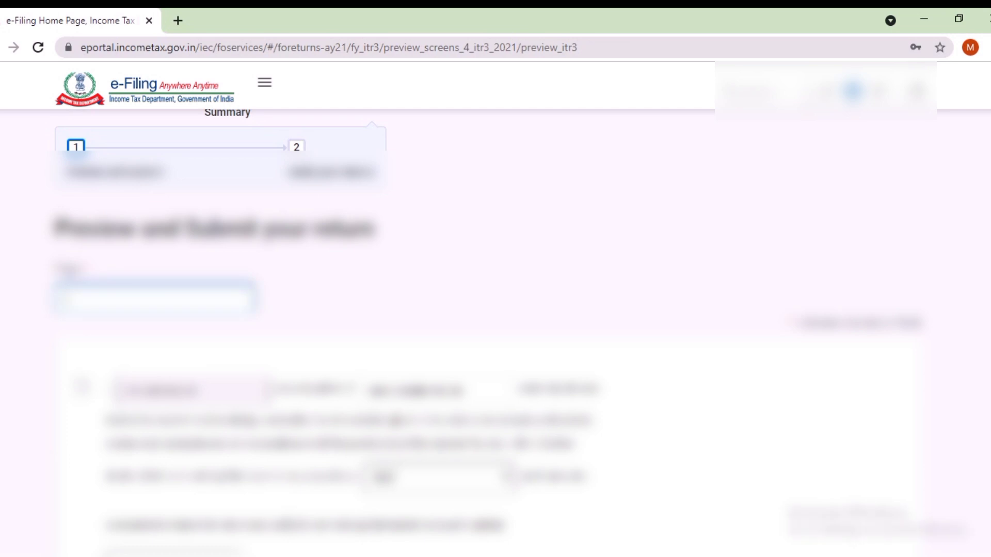
{"action": "type", "text": "D"}
{"action": "scroll", "coordinate": [495, 309], "scroll_direction": "up", "scroll_amount": 4}
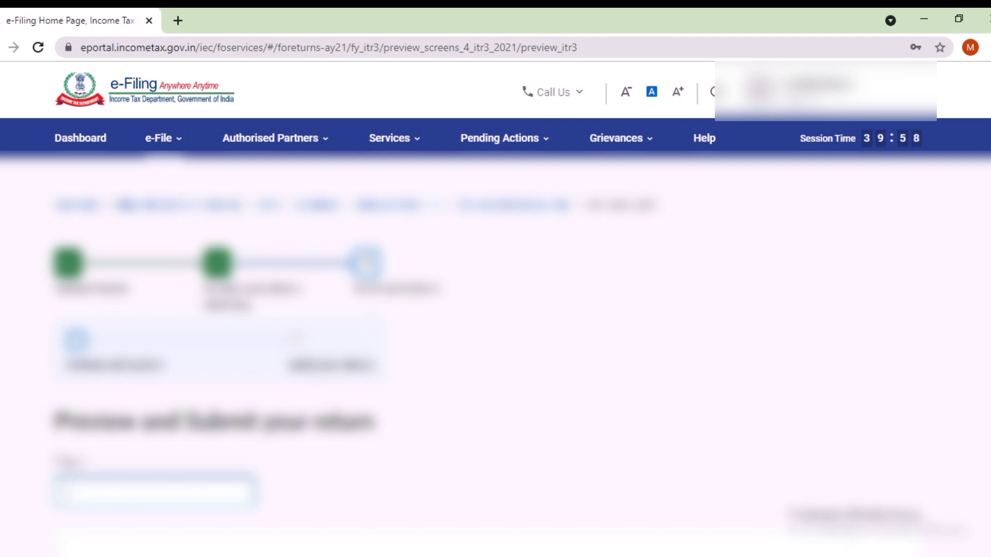
{"action": "type", "text": "Mumbai"}
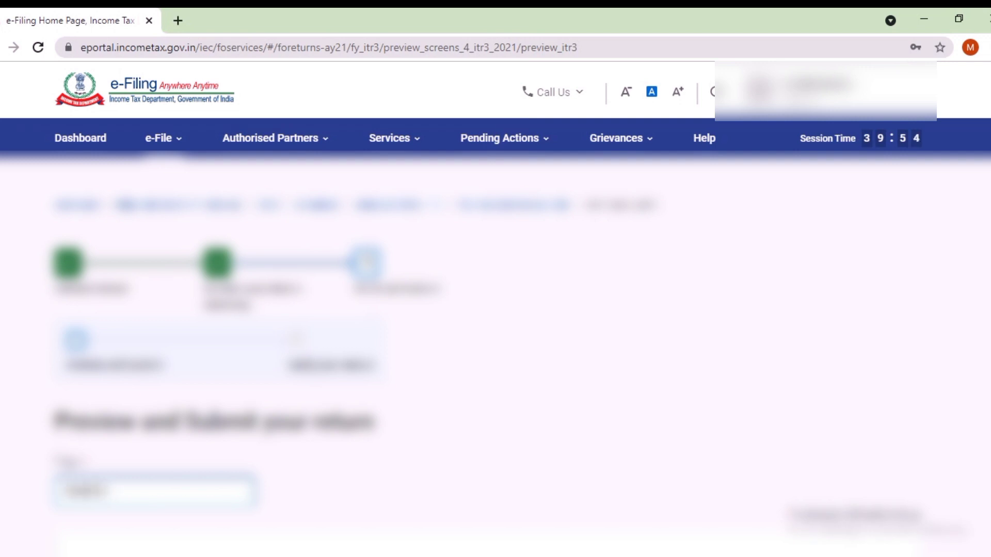
{"action": "scroll", "coordinate": [496, 331], "scroll_direction": "down", "scroll_amount": 5}
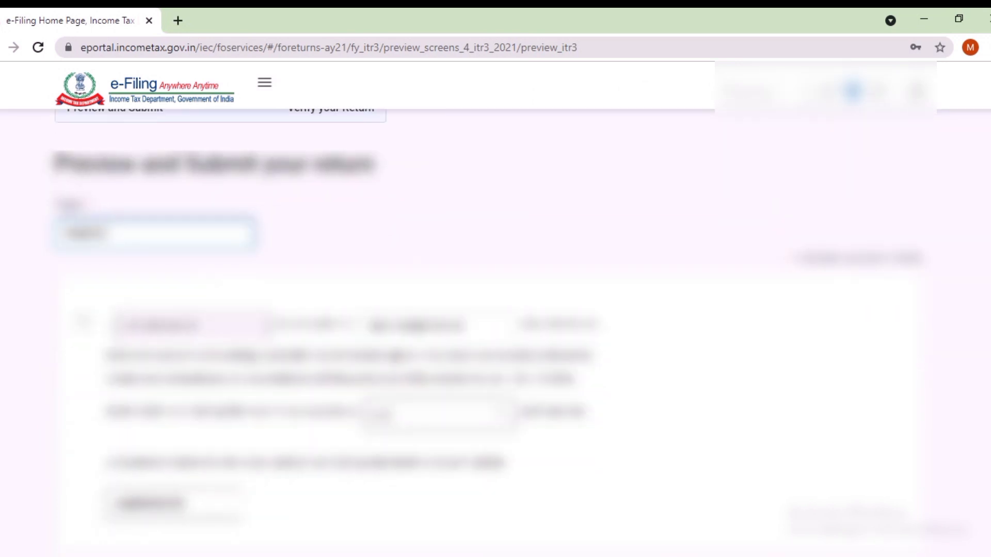
{"action": "left_click", "coordinate": [81, 323]}
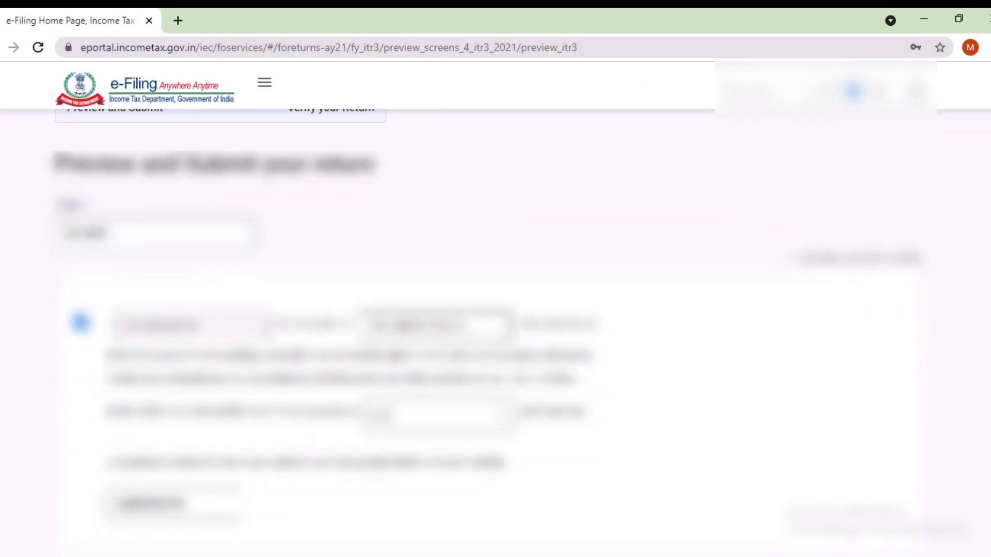
{"action": "scroll", "coordinate": [496, 331], "scroll_direction": "down", "scroll_amount": 5}
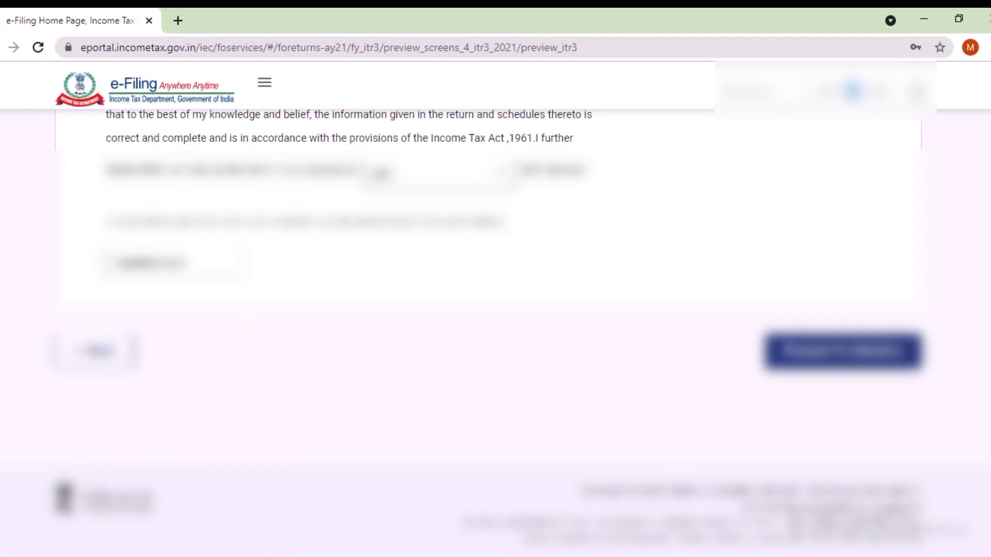
{"action": "left_click", "coordinate": [843, 351]}
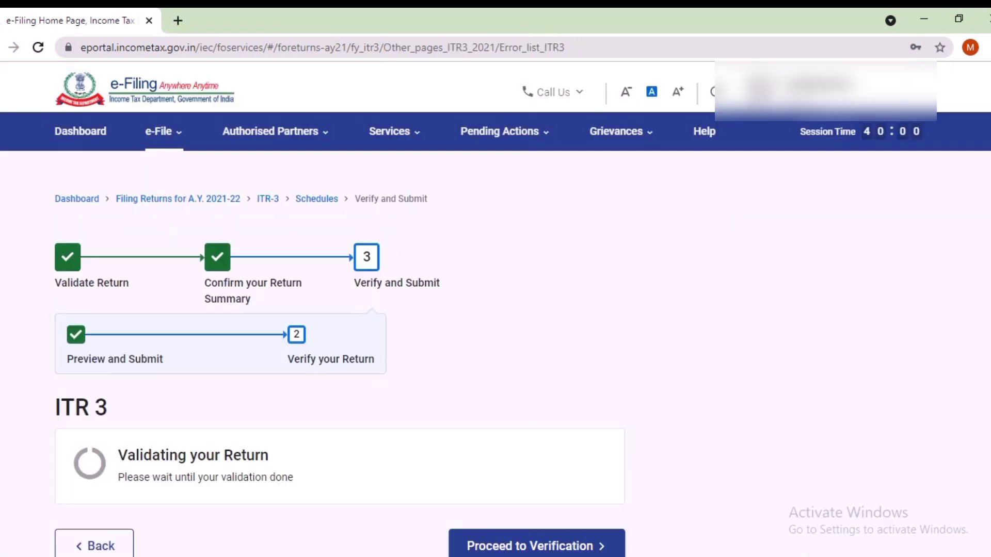
Step: Scroll through the validation error list, highlighting the word DTAA in the first and second errors
{"action": "scroll", "coordinate": [496, 330], "scroll_direction": "down", "scroll_amount": 3}
{"action": "scroll", "coordinate": [495, 331], "scroll_direction": "down", "scroll_amount": 2}
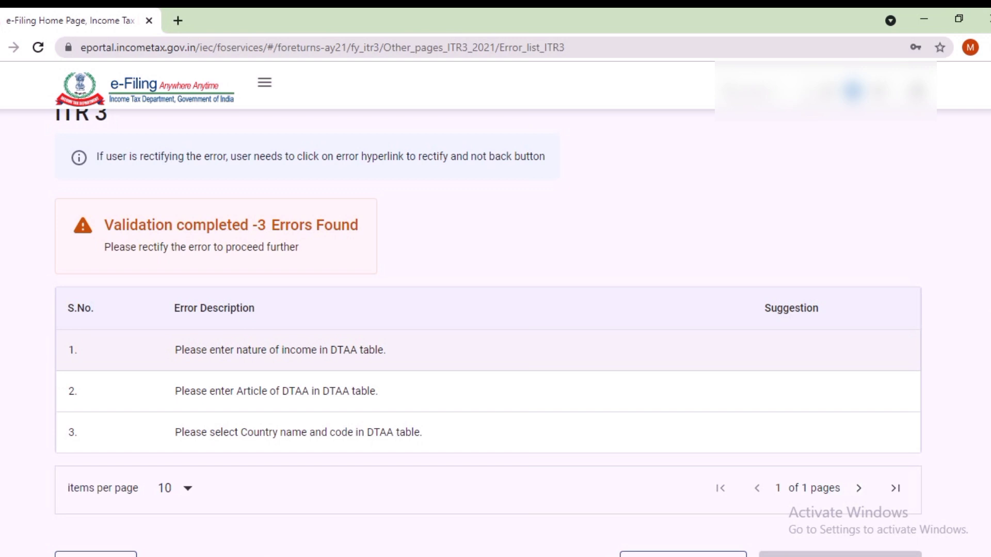
{"action": "scroll", "coordinate": [488, 279], "scroll_direction": "down", "scroll_amount": 3}
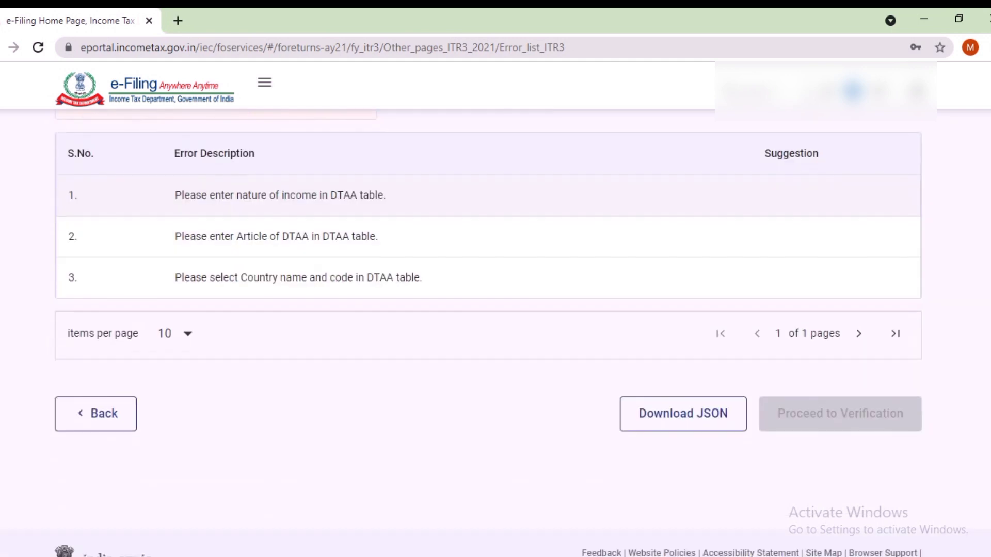
{"action": "double_click", "coordinate": [192, 278]}
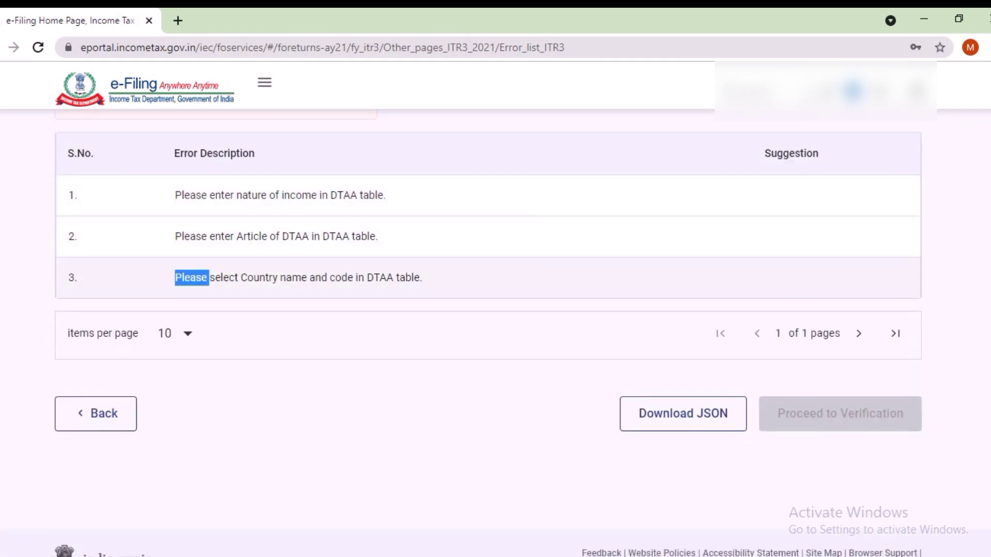
{"action": "left_click", "coordinate": [310, 236]}
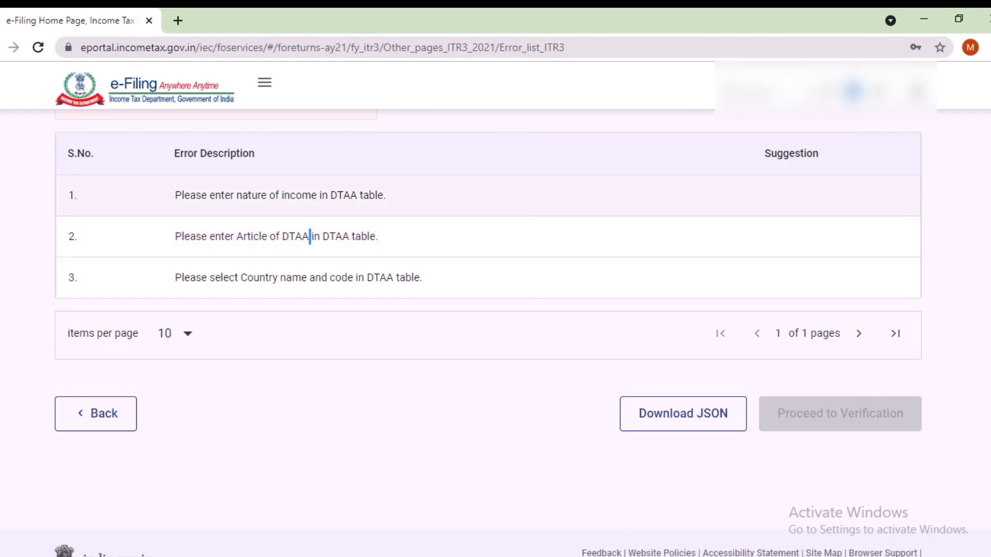
{"action": "double_click", "coordinate": [344, 195]}
{"action": "scroll", "coordinate": [345, 195], "scroll_direction": "up", "scroll_amount": 2}
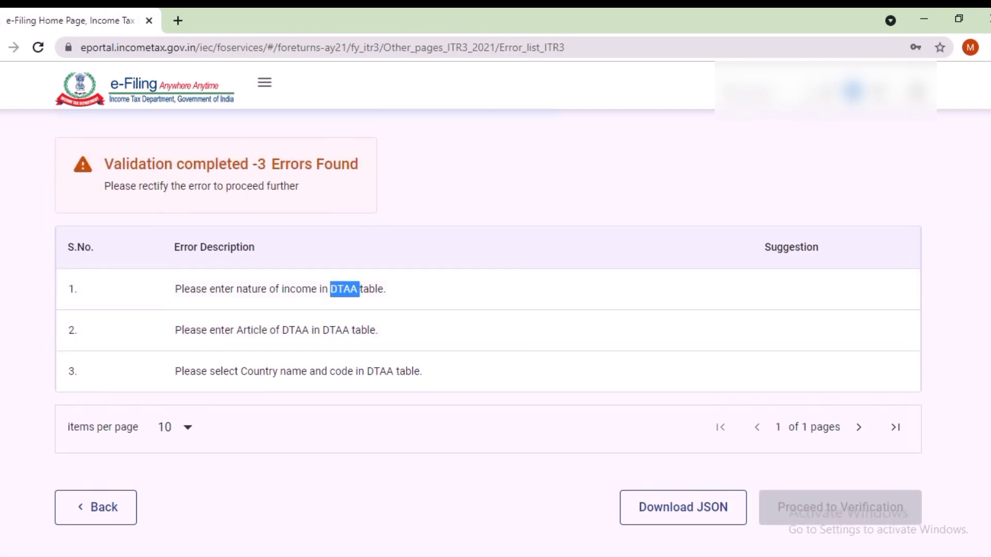
{"action": "left_click", "coordinate": [344, 198]}
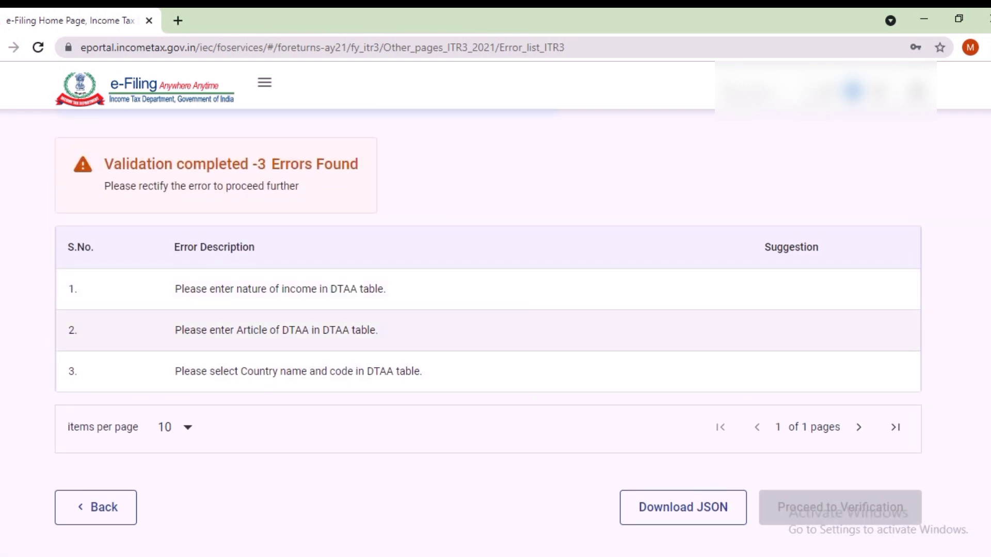
{"action": "double_click", "coordinate": [296, 330]}
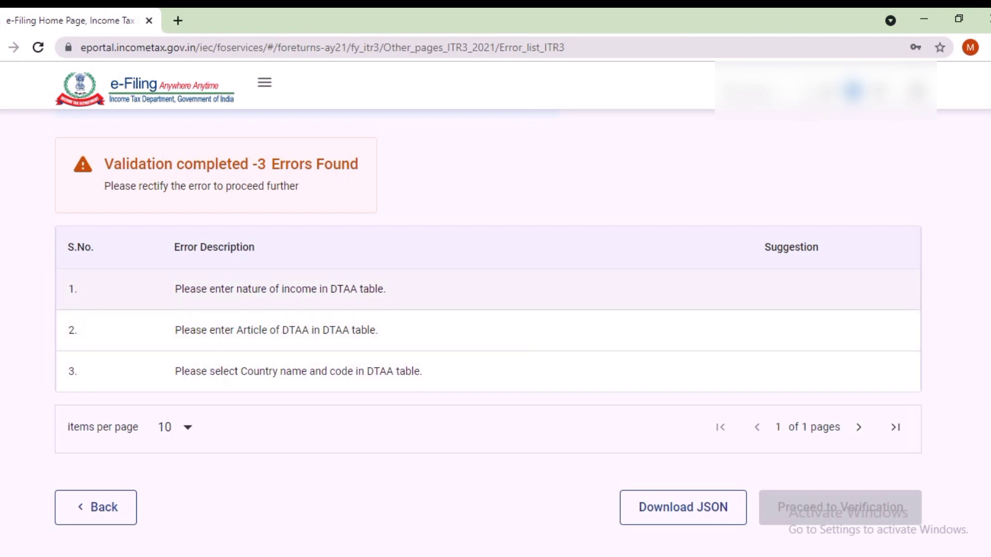
{"action": "double_click", "coordinate": [276, 289]}
{"action": "scroll", "coordinate": [275, 289], "scroll_direction": "up", "scroll_amount": 3}
{"action": "scroll", "coordinate": [489, 333], "scroll_direction": "up", "scroll_amount": 1}
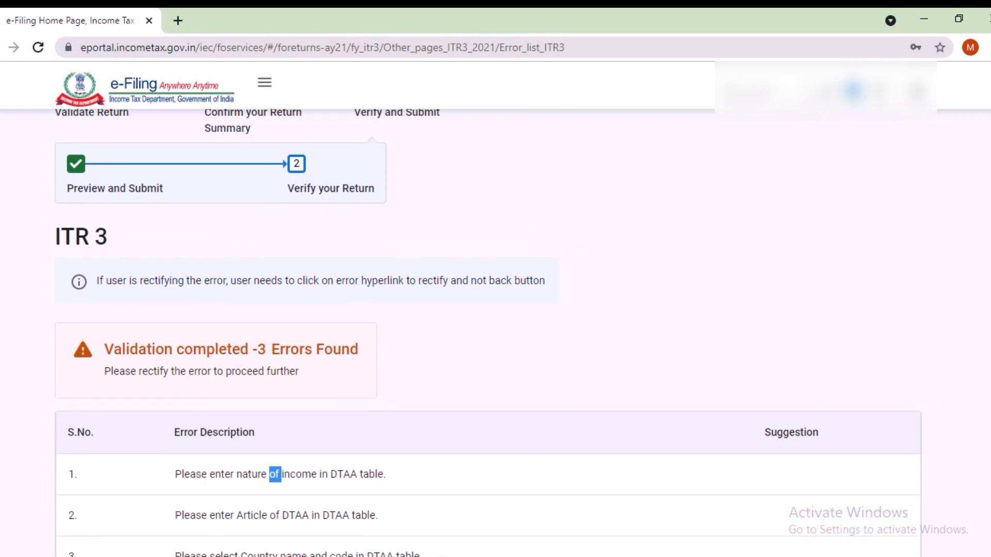
{"action": "left_click", "coordinate": [279, 474]}
Step: Highlight each full error message, ending on 'Country name and code', then scroll to the Back button
{"action": "scroll", "coordinate": [488, 280], "scroll_direction": "down", "scroll_amount": 2}
{"action": "triple_click", "coordinate": [279, 379]}
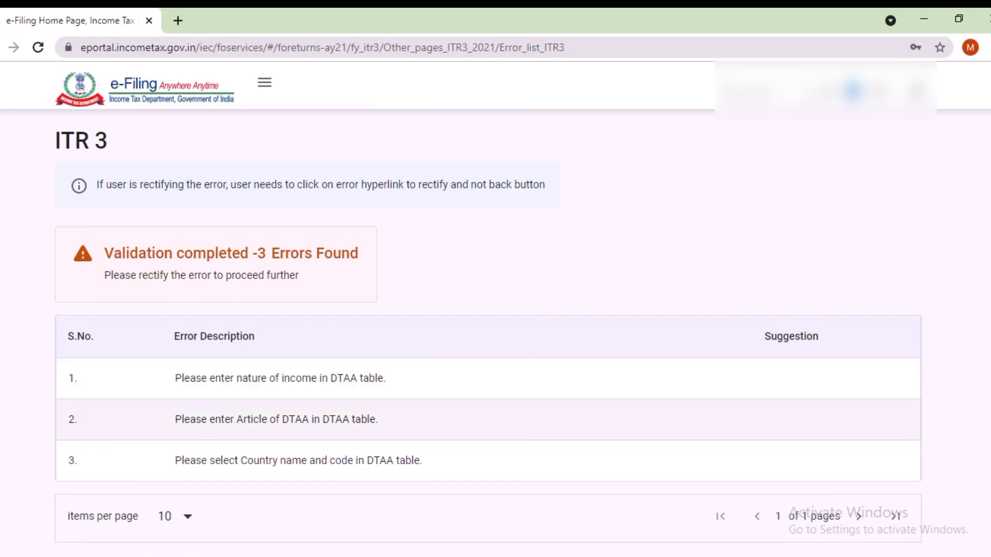
{"action": "triple_click", "coordinate": [279, 420]}
{"action": "left_click", "coordinate": [298, 461]}
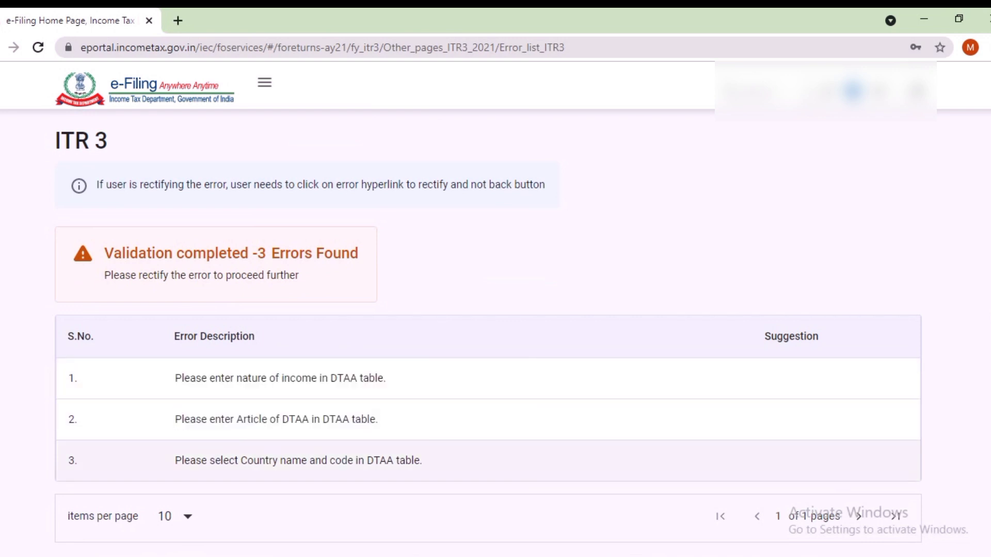
{"action": "triple_click", "coordinate": [294, 460]}
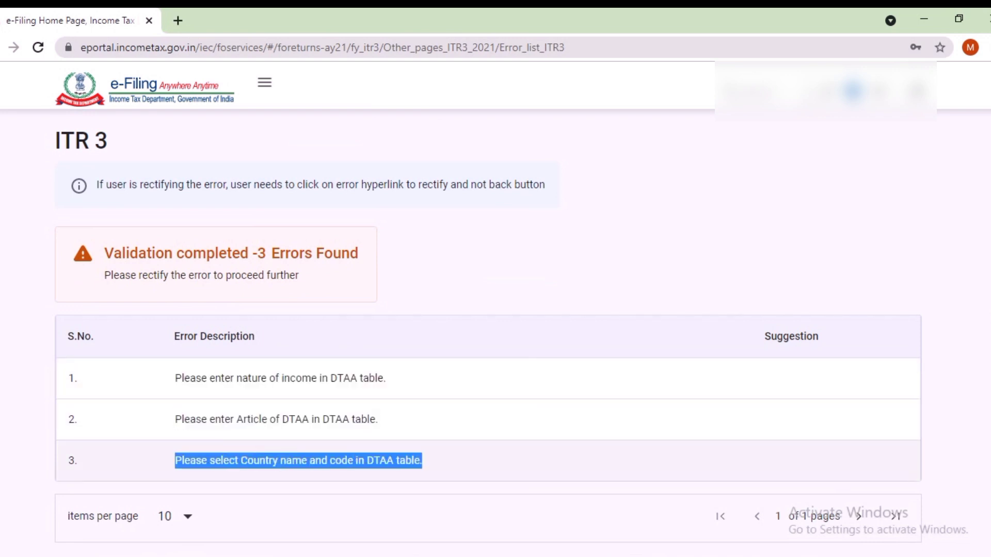
{"action": "scroll", "coordinate": [294, 460], "scroll_direction": "down", "scroll_amount": 1}
{"action": "scroll", "coordinate": [310, 361], "scroll_direction": "down", "scroll_amount": 2}
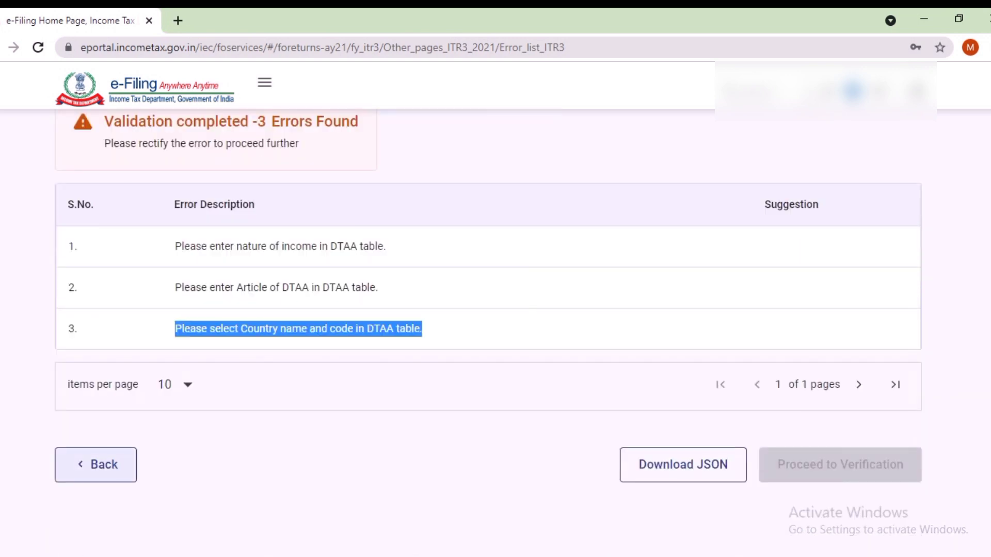
Step: Go back to Preview and Submit and run Proceed to Validation again
{"action": "left_click", "coordinate": [98, 464]}
{"action": "scroll", "coordinate": [486, 331], "scroll_direction": "down", "scroll_amount": 5}
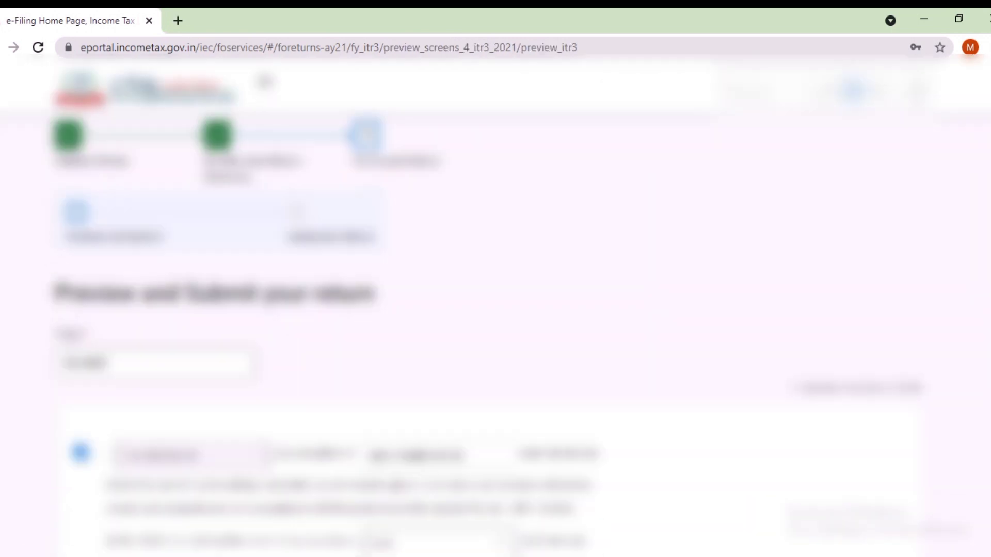
{"action": "scroll", "coordinate": [485, 310], "scroll_direction": "down", "scroll_amount": 2}
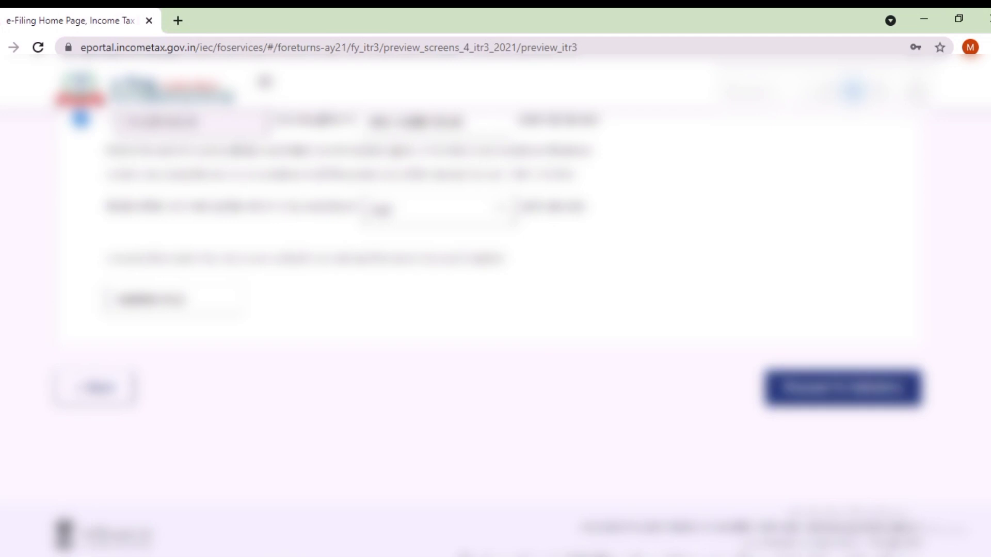
{"action": "left_click", "coordinate": [842, 387]}
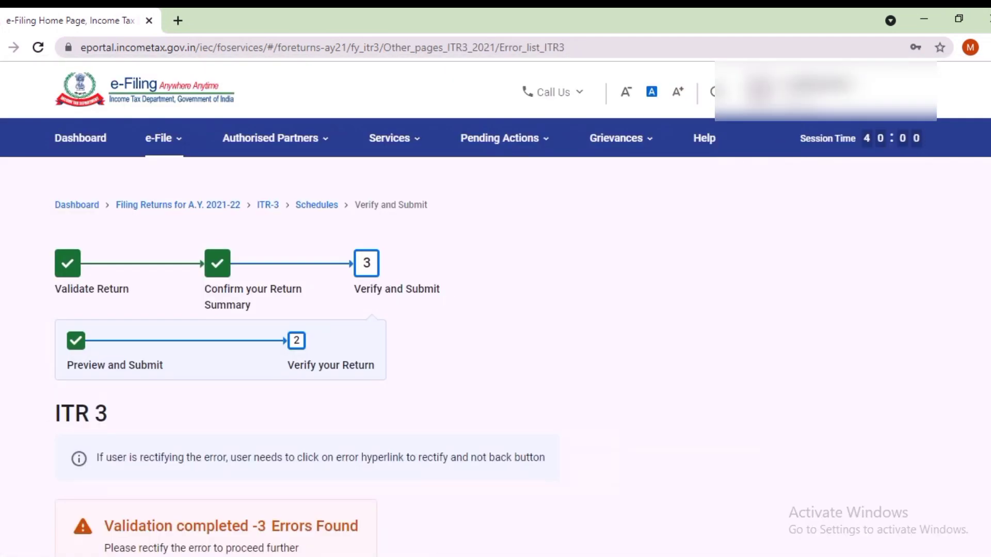
Step: Review the Article of DTAA error among the three, then return to Preview and Submit
{"action": "scroll", "coordinate": [496, 330], "scroll_direction": "down", "scroll_amount": 1}
{"action": "scroll", "coordinate": [495, 330], "scroll_direction": "down", "scroll_amount": 3}
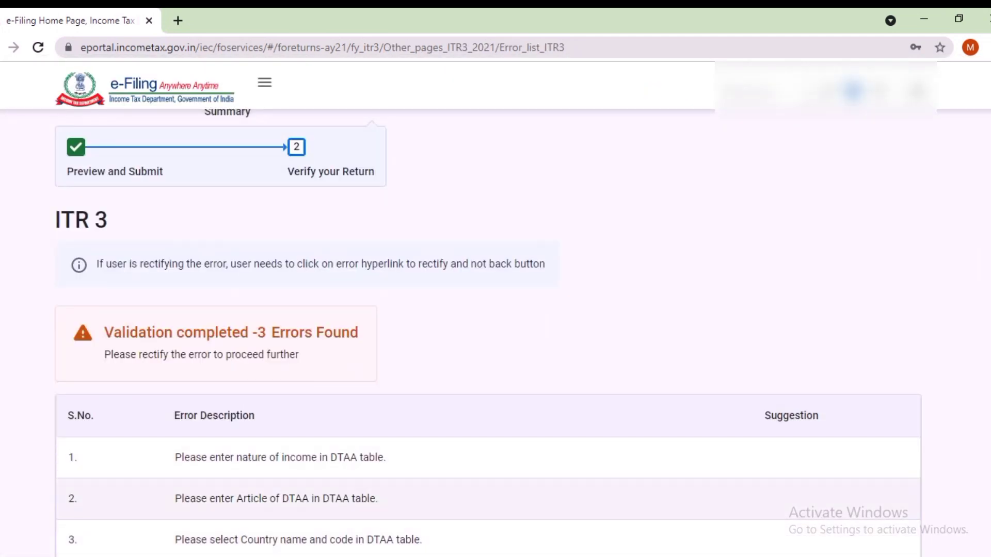
{"action": "triple_click", "coordinate": [276, 499]}
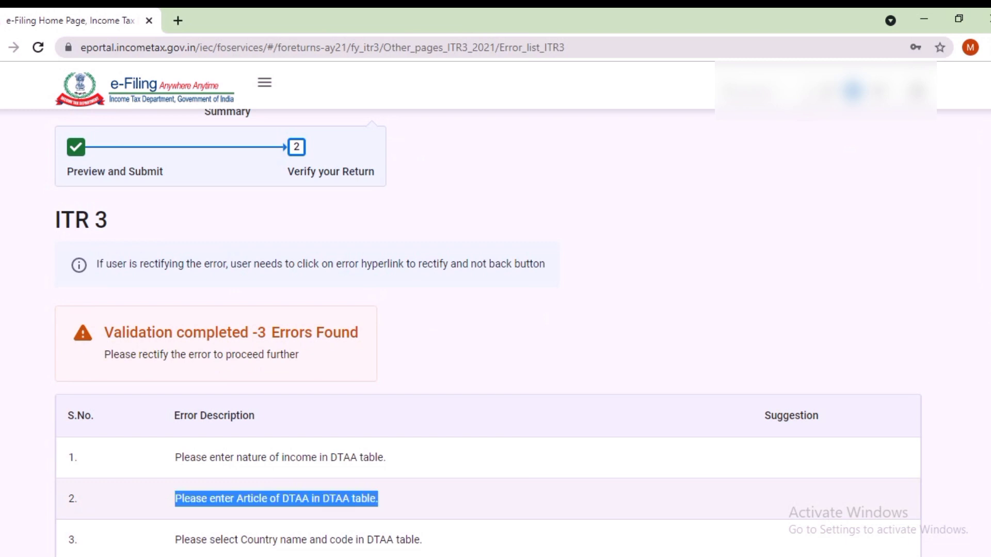
{"action": "scroll", "coordinate": [276, 498], "scroll_direction": "down", "scroll_amount": 3}
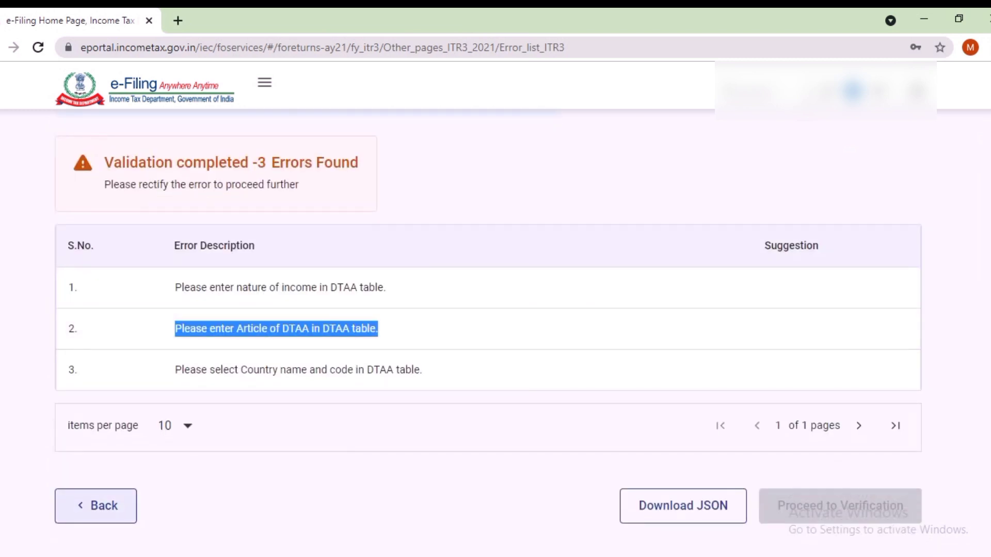
{"action": "left_click", "coordinate": [96, 506]}
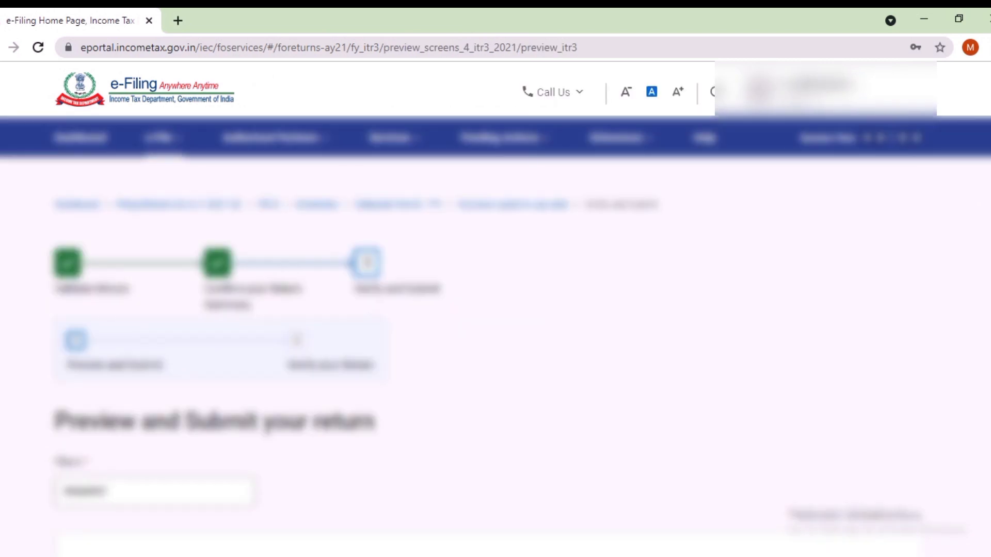
Step: Scroll through the full ITR-3 General Preview, then return to the Schedules Summary list
{"action": "scroll", "coordinate": [495, 310], "scroll_direction": "down", "scroll_amount": 12}
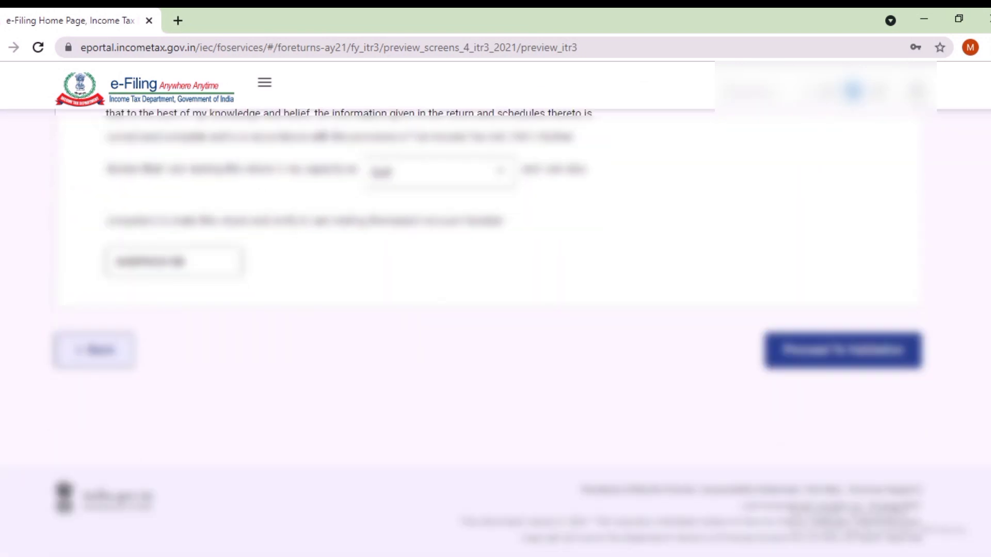
{"action": "left_click", "coordinate": [95, 350]}
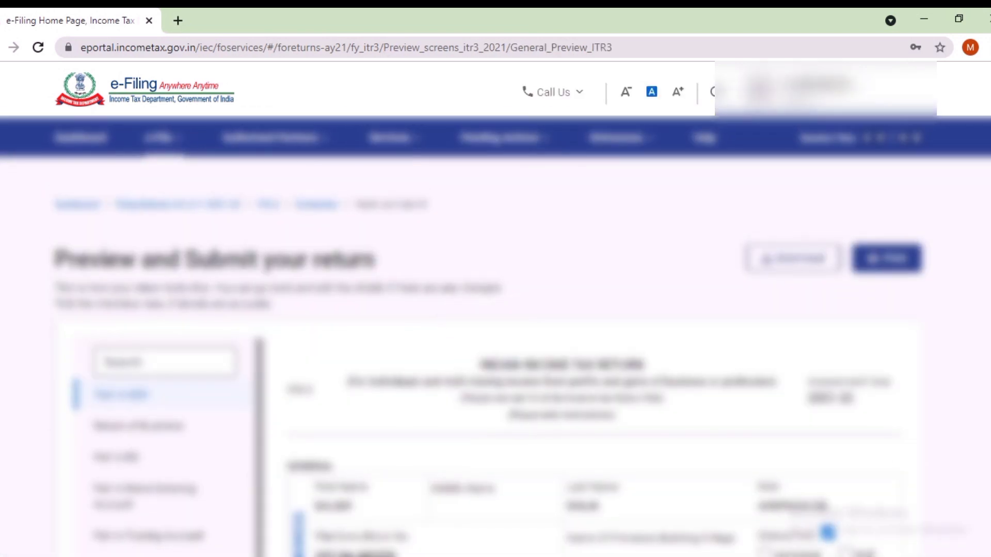
{"action": "scroll", "coordinate": [155, 413], "scroll_direction": "down", "scroll_amount": 9}
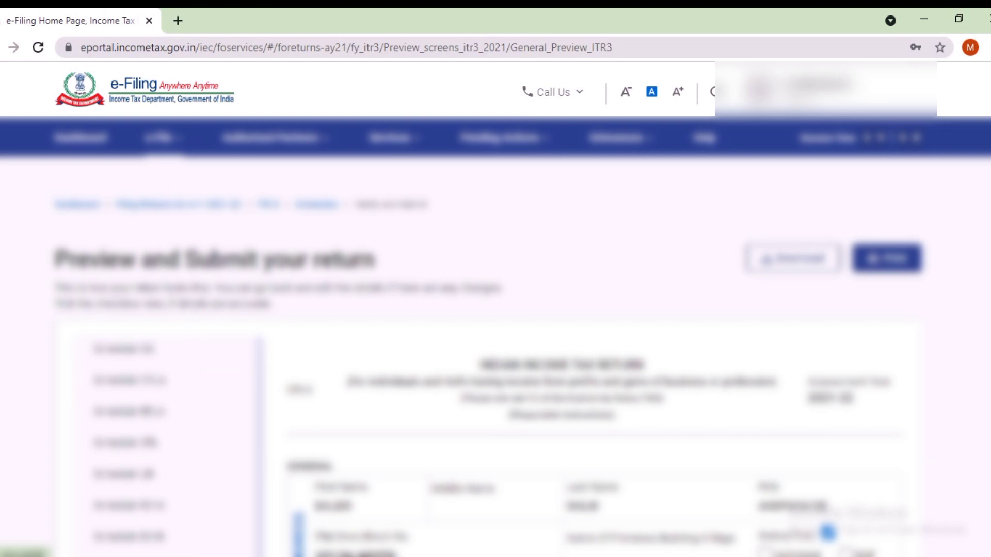
{"action": "scroll", "coordinate": [496, 310], "scroll_direction": "down", "scroll_amount": 15}
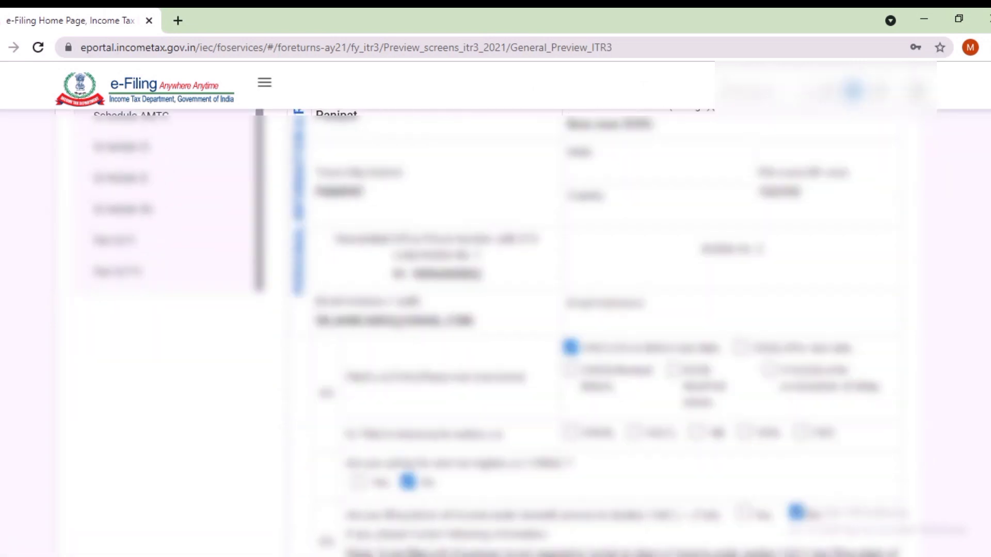
{"action": "scroll", "coordinate": [606, 331], "scroll_direction": "down", "scroll_amount": 15}
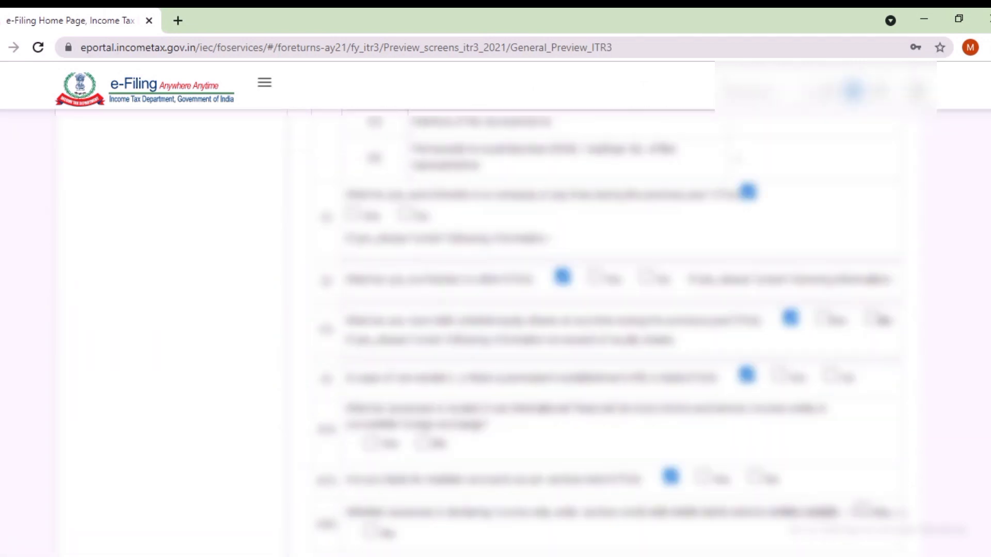
{"action": "scroll", "coordinate": [606, 330], "scroll_direction": "down", "scroll_amount": 10}
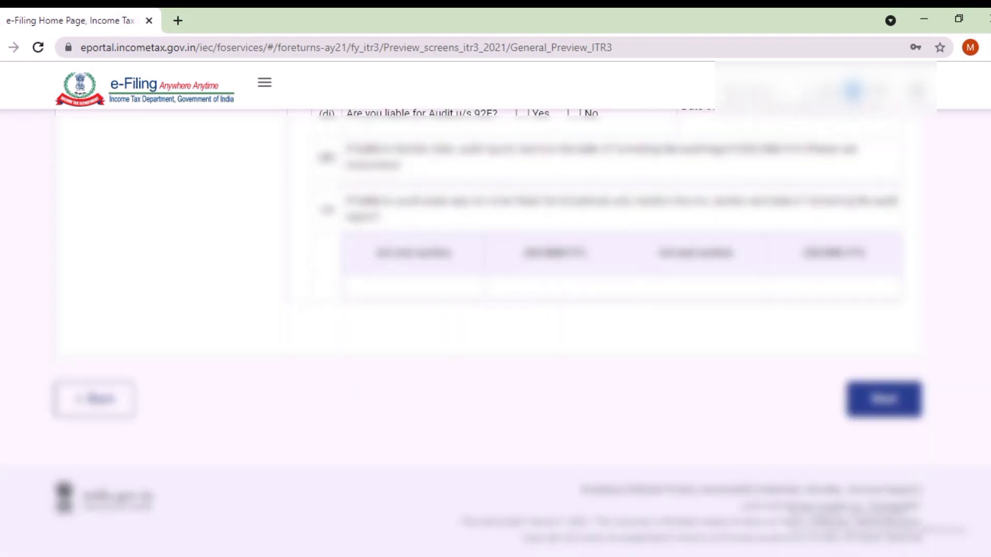
{"action": "left_click", "coordinate": [94, 398]}
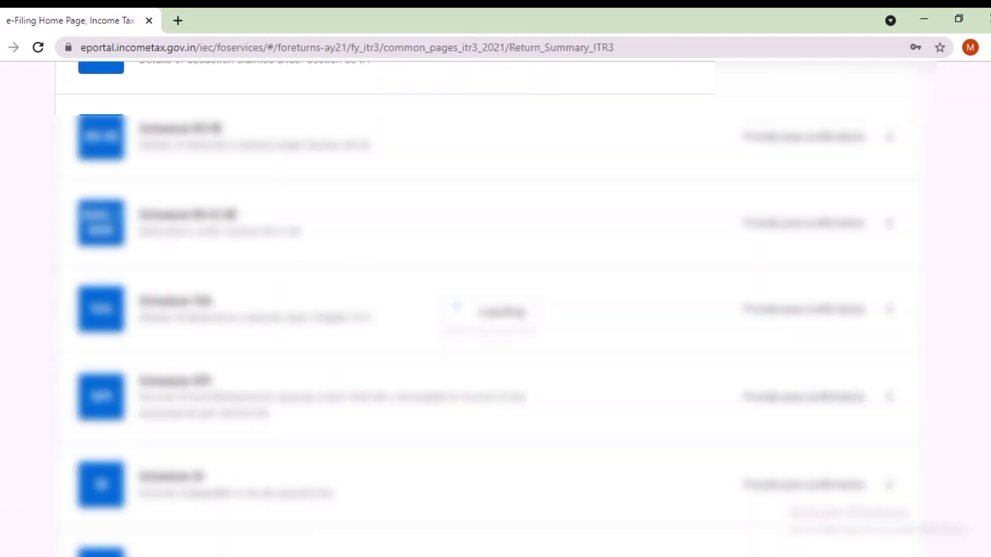
Step: Open the Part B - TTI tax computation schedule from the bottom of the Schedules Summary
{"action": "scroll", "coordinate": [495, 336], "scroll_direction": "down", "scroll_amount": 15}
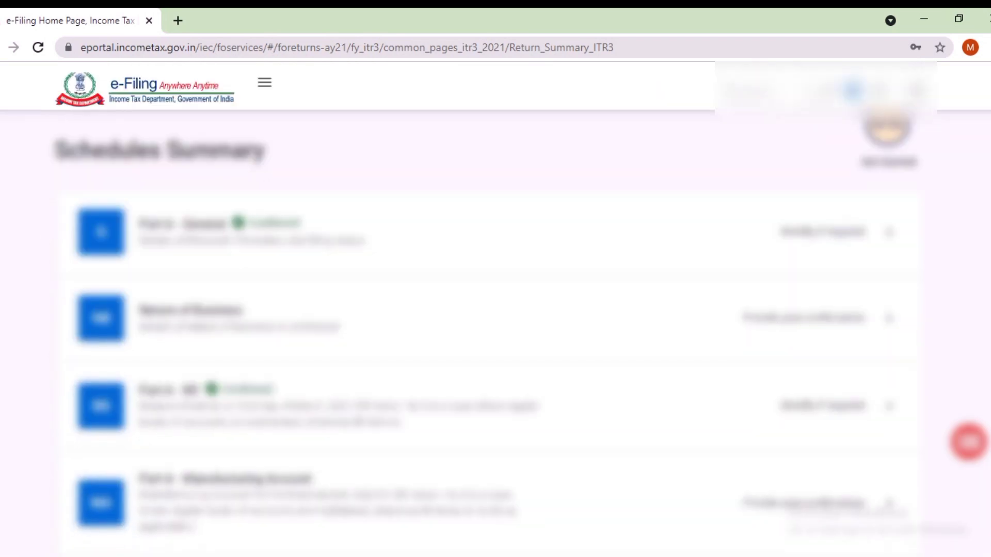
{"action": "scroll", "coordinate": [495, 336], "scroll_direction": "down", "scroll_amount": 10}
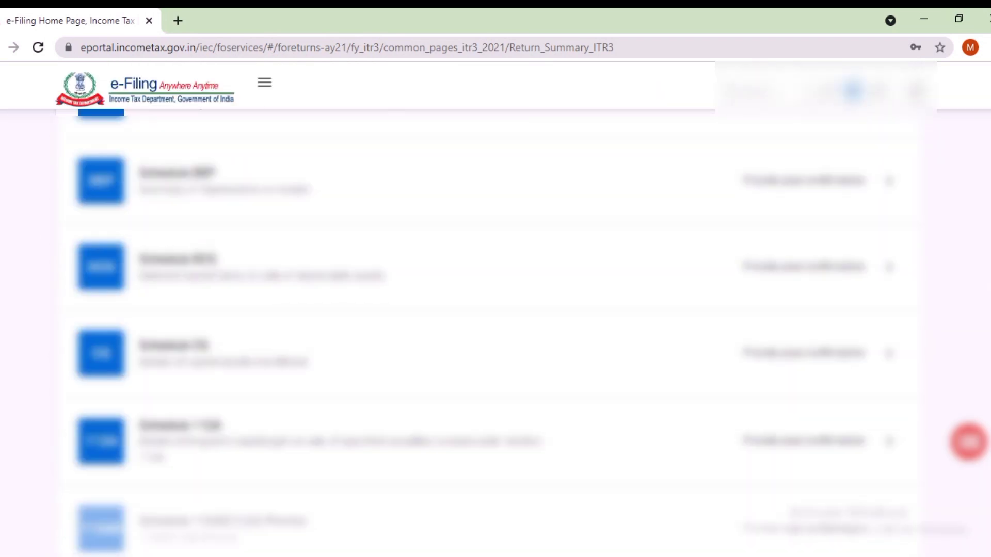
{"action": "scroll", "coordinate": [495, 336], "scroll_direction": "down", "scroll_amount": 10}
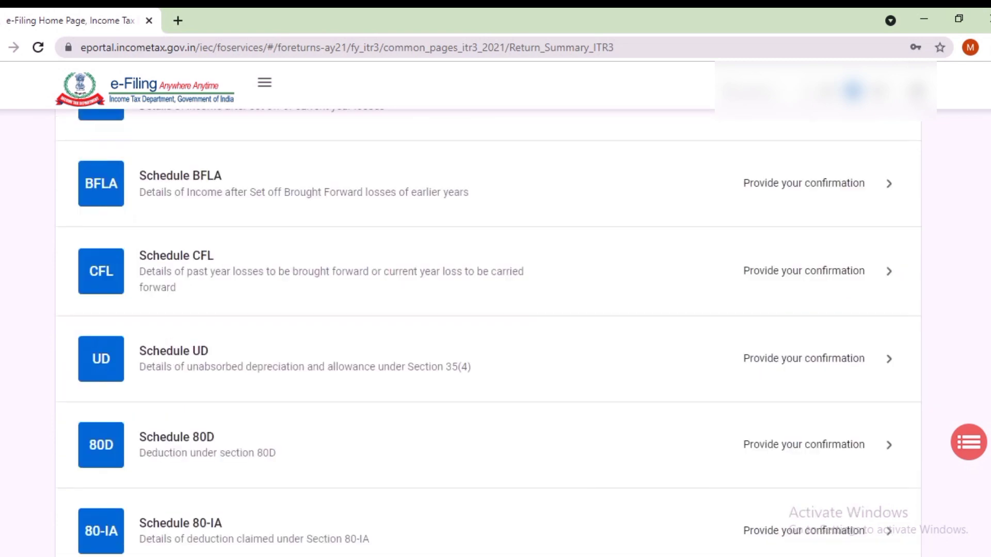
{"action": "scroll", "coordinate": [495, 335], "scroll_direction": "down", "scroll_amount": 10}
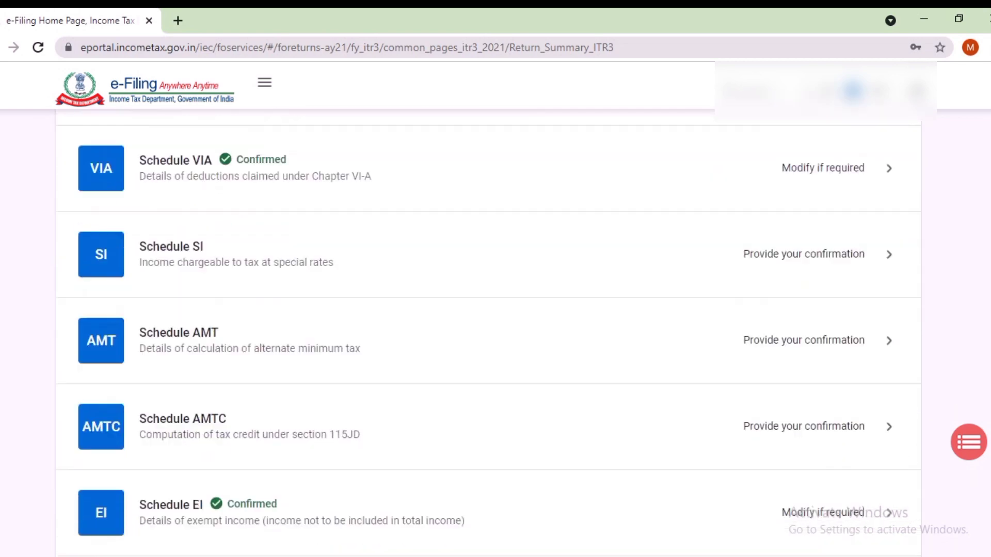
{"action": "scroll", "coordinate": [496, 335], "scroll_direction": "down", "scroll_amount": 1}
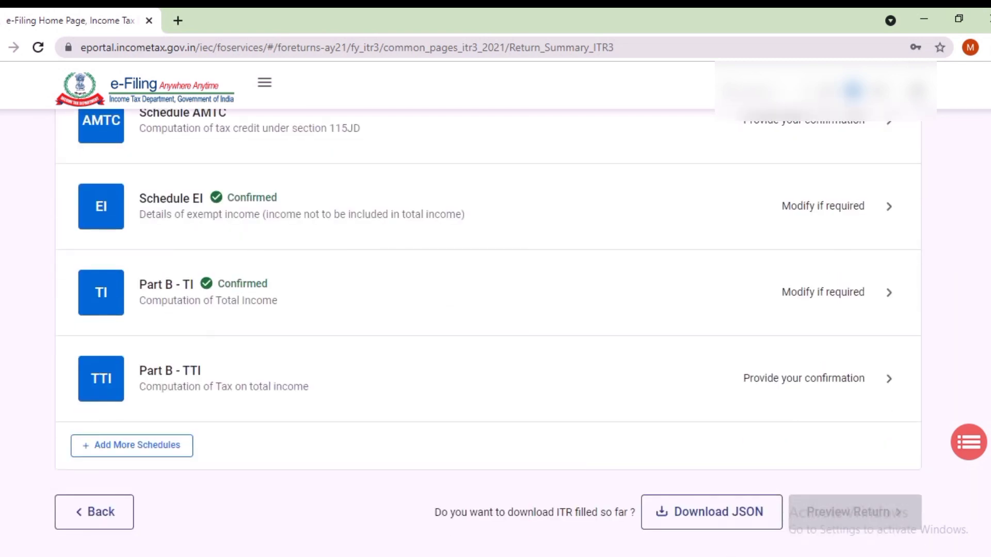
{"action": "left_click", "coordinate": [804, 378]}
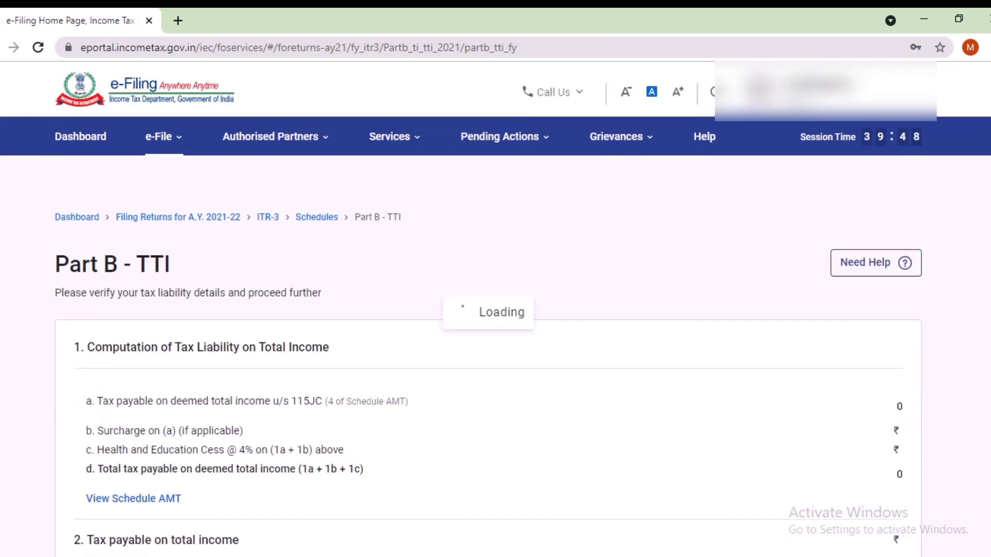
Step: Continue from Part B - TTI through the return preview to Preview and Submit your return
{"action": "scroll", "coordinate": [496, 309], "scroll_direction": "down", "scroll_amount": 20}
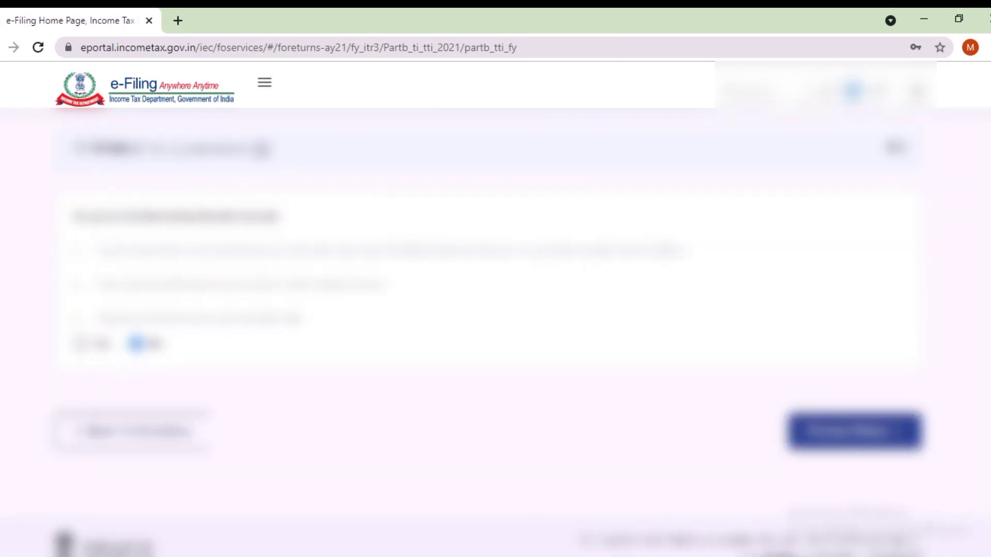
{"action": "left_click", "coordinate": [855, 381]}
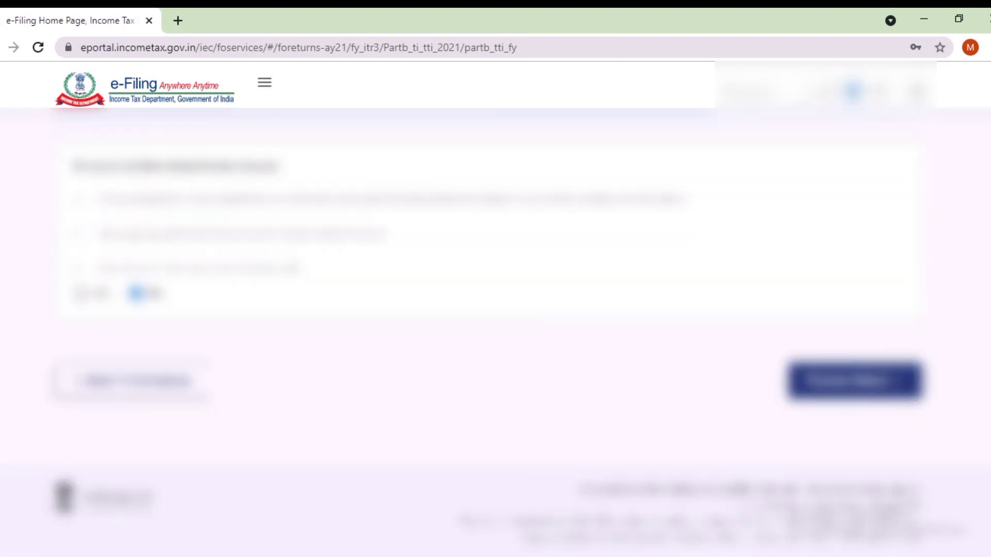
{"action": "scroll", "coordinate": [496, 336], "scroll_direction": "down", "scroll_amount": 10}
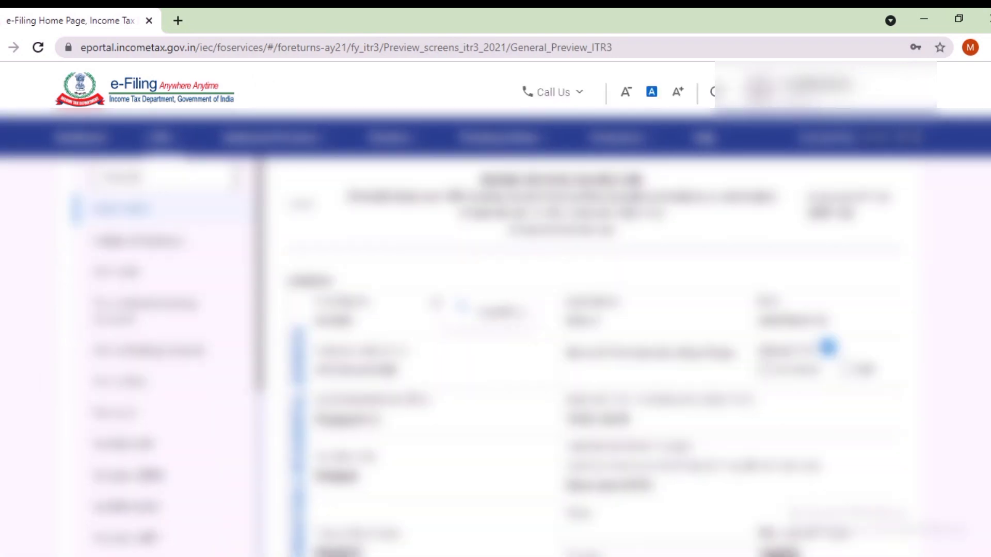
{"action": "scroll", "coordinate": [604, 331], "scroll_direction": "down", "scroll_amount": 15}
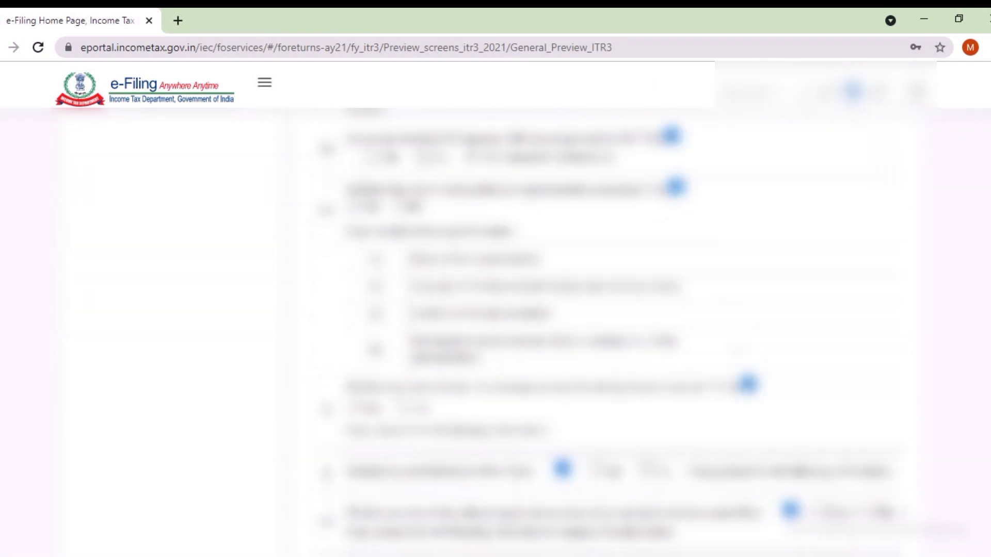
{"action": "scroll", "coordinate": [495, 310], "scroll_direction": "down", "scroll_amount": 10}
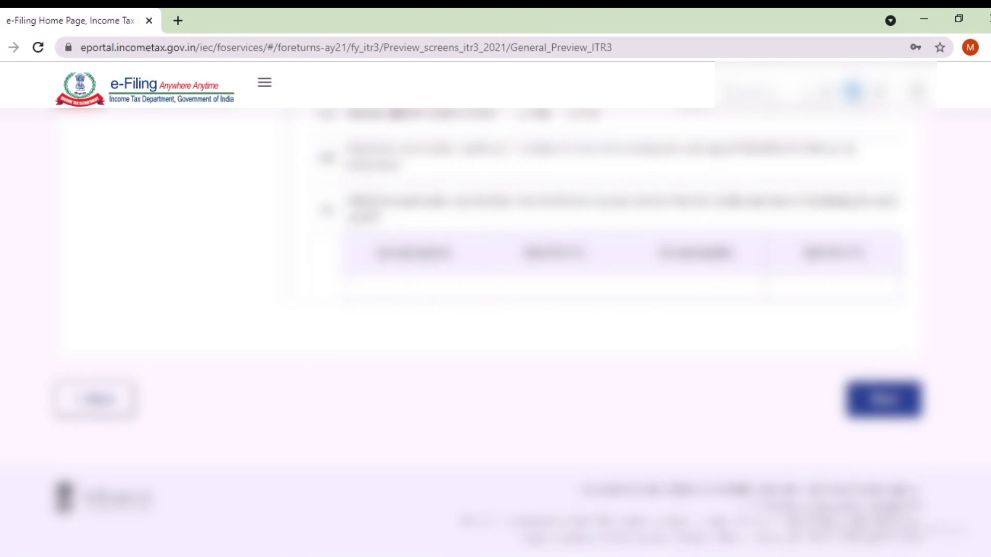
{"action": "left_click", "coordinate": [885, 399]}
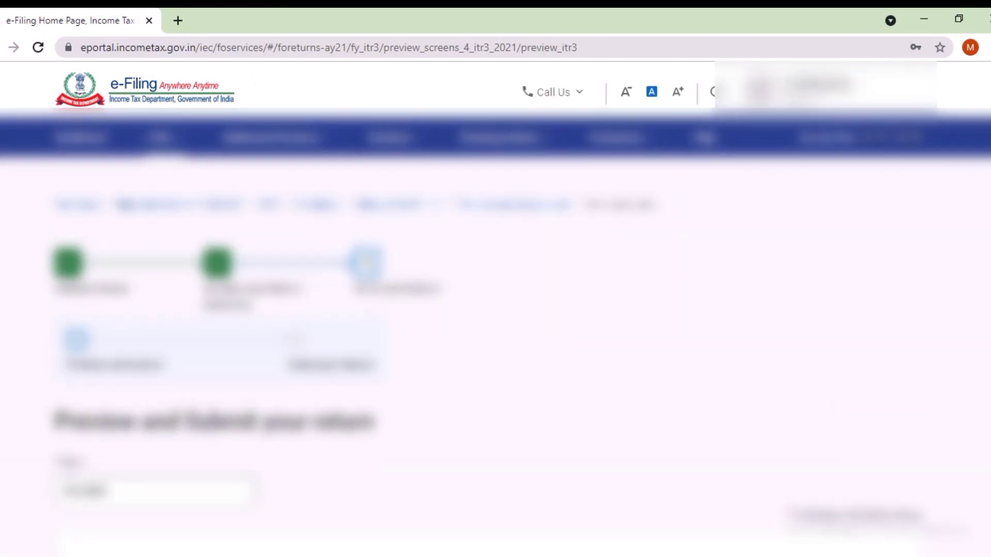
Step: Validate the ITR-3 again and scroll to the three DTAA errors in the table
{"action": "scroll", "coordinate": [496, 310], "scroll_direction": "down", "scroll_amount": 15}
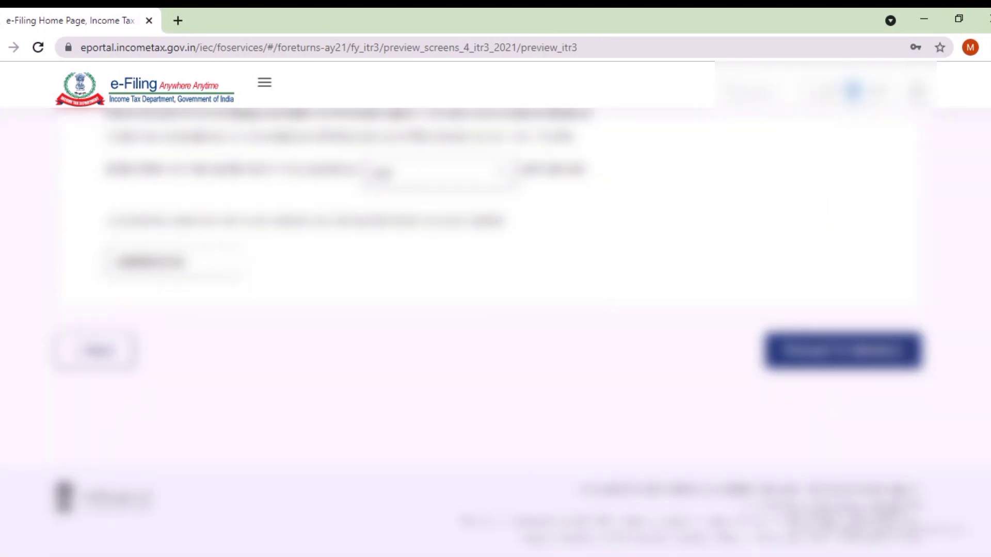
{"action": "left_click", "coordinate": [844, 351]}
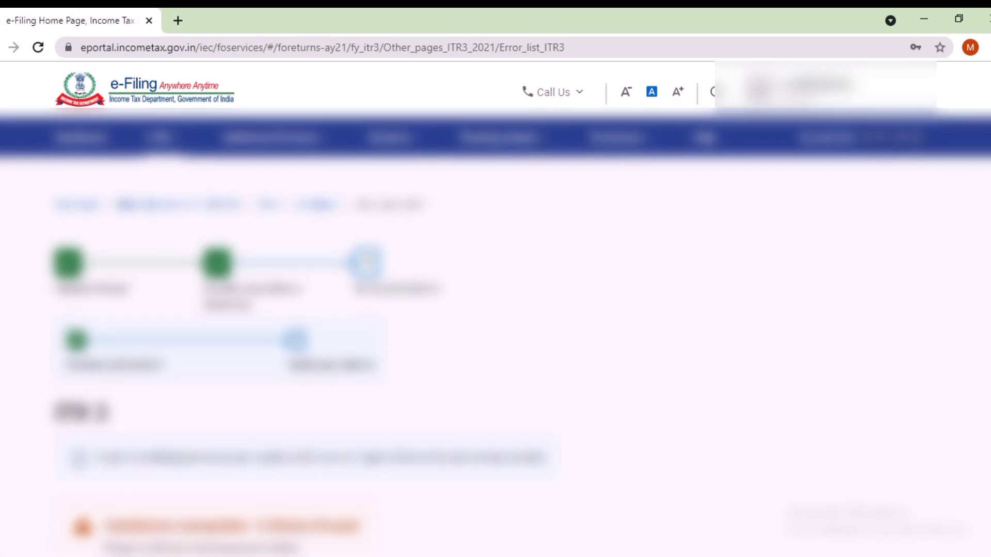
{"action": "scroll", "coordinate": [495, 309], "scroll_direction": "down", "scroll_amount": 3}
{"action": "scroll", "coordinate": [496, 310], "scroll_direction": "down", "scroll_amount": 4}
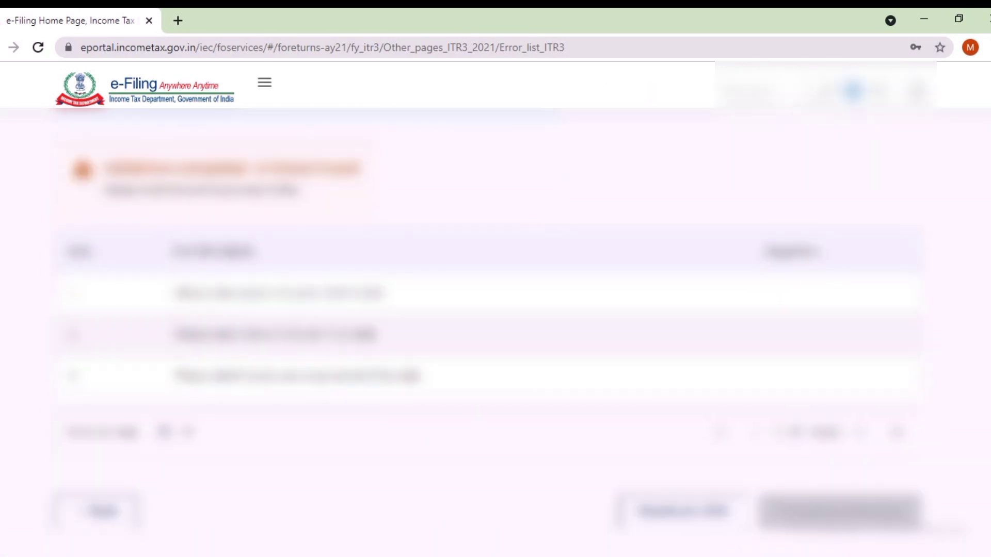